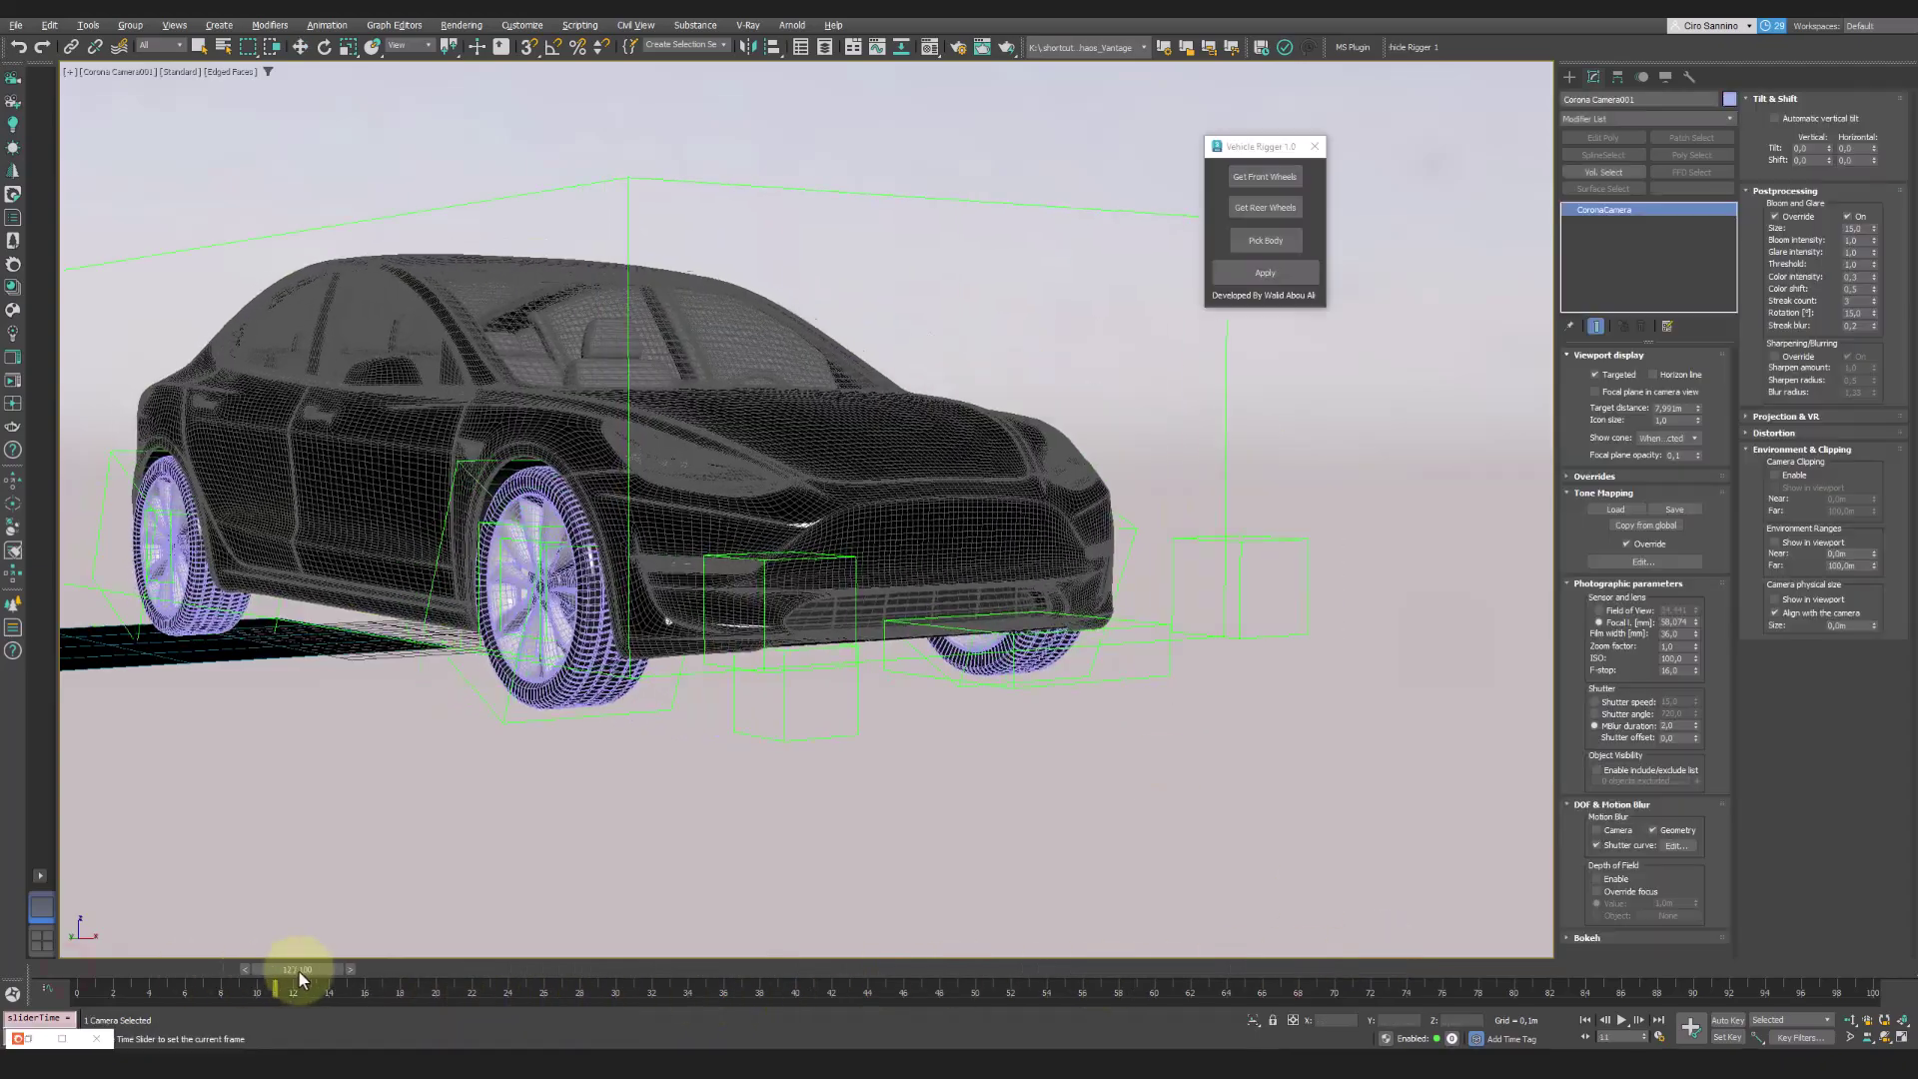
- Scrub the time slider through the finished rigged-car preview animation
drag(297, 979, 625, 963)
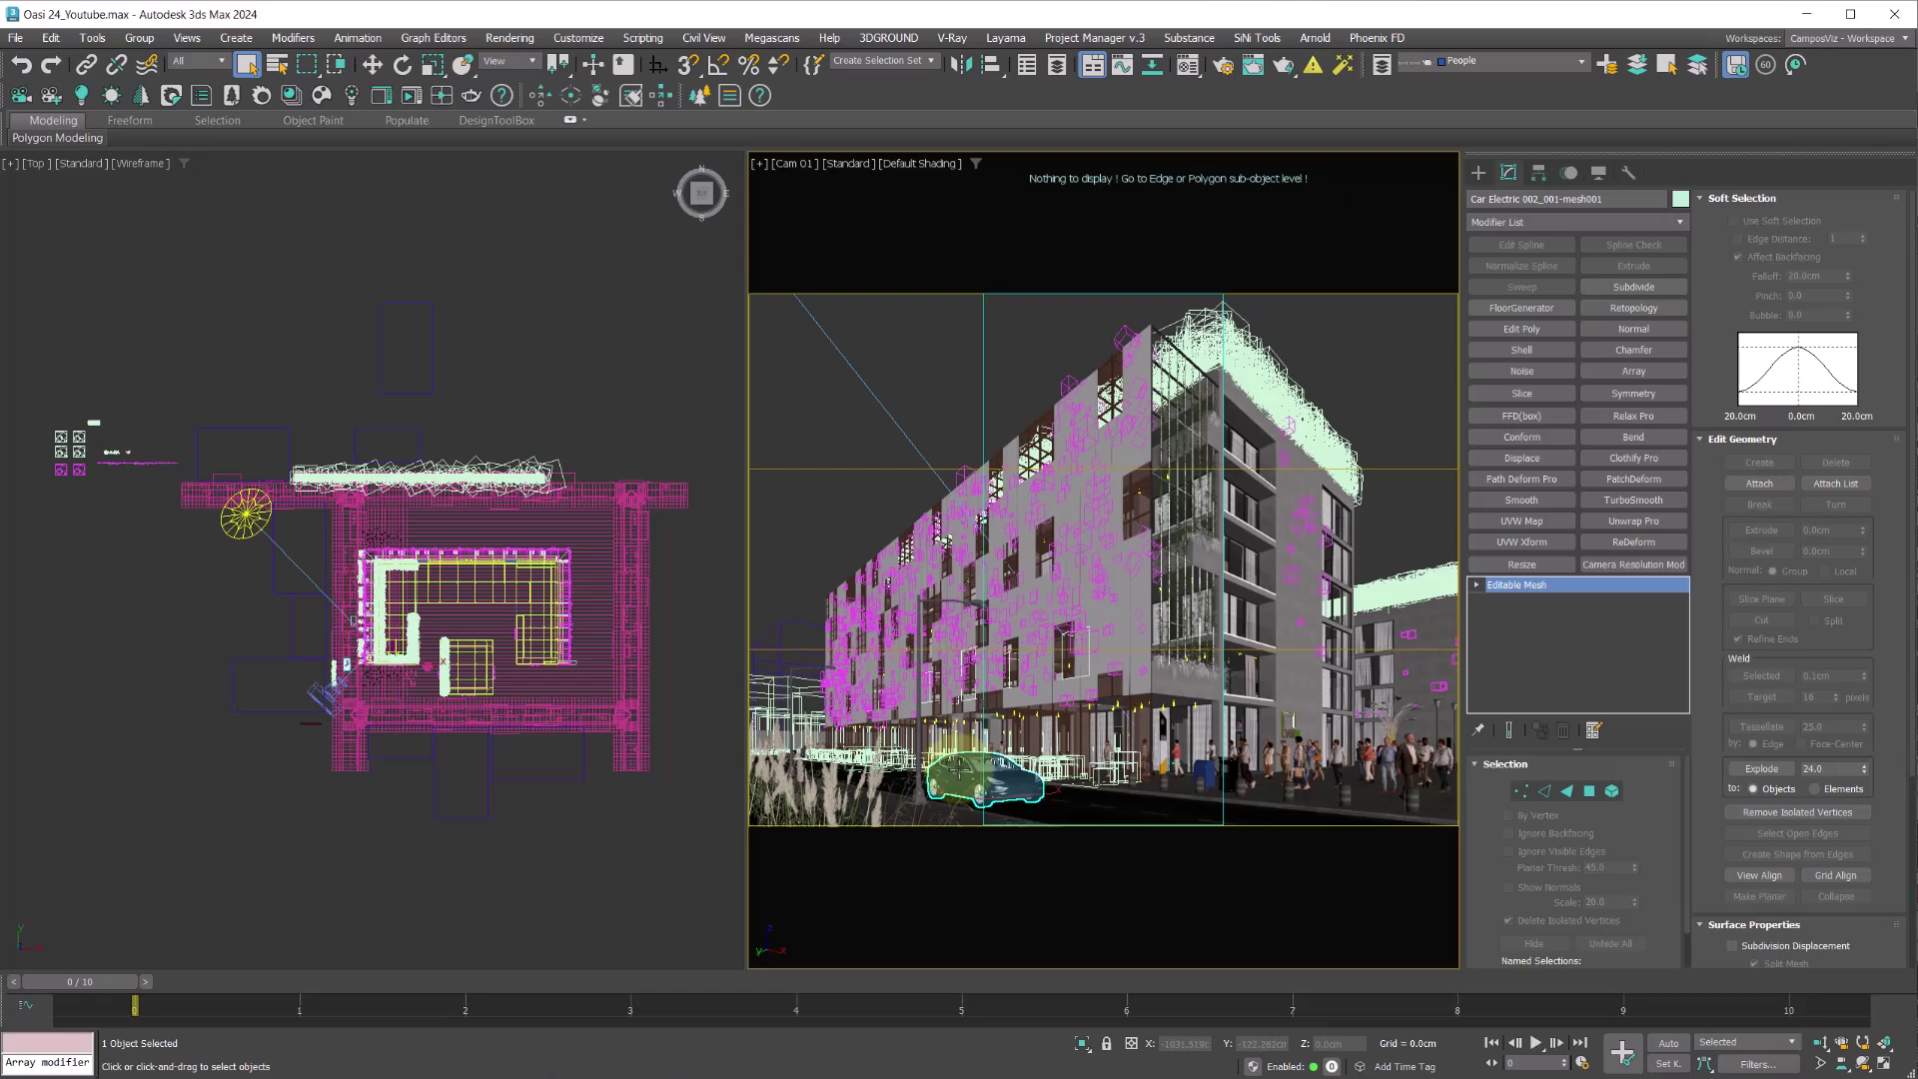
- Isolate the car and select the first wheel's polygons in Editable Poly
click(1082, 1042)
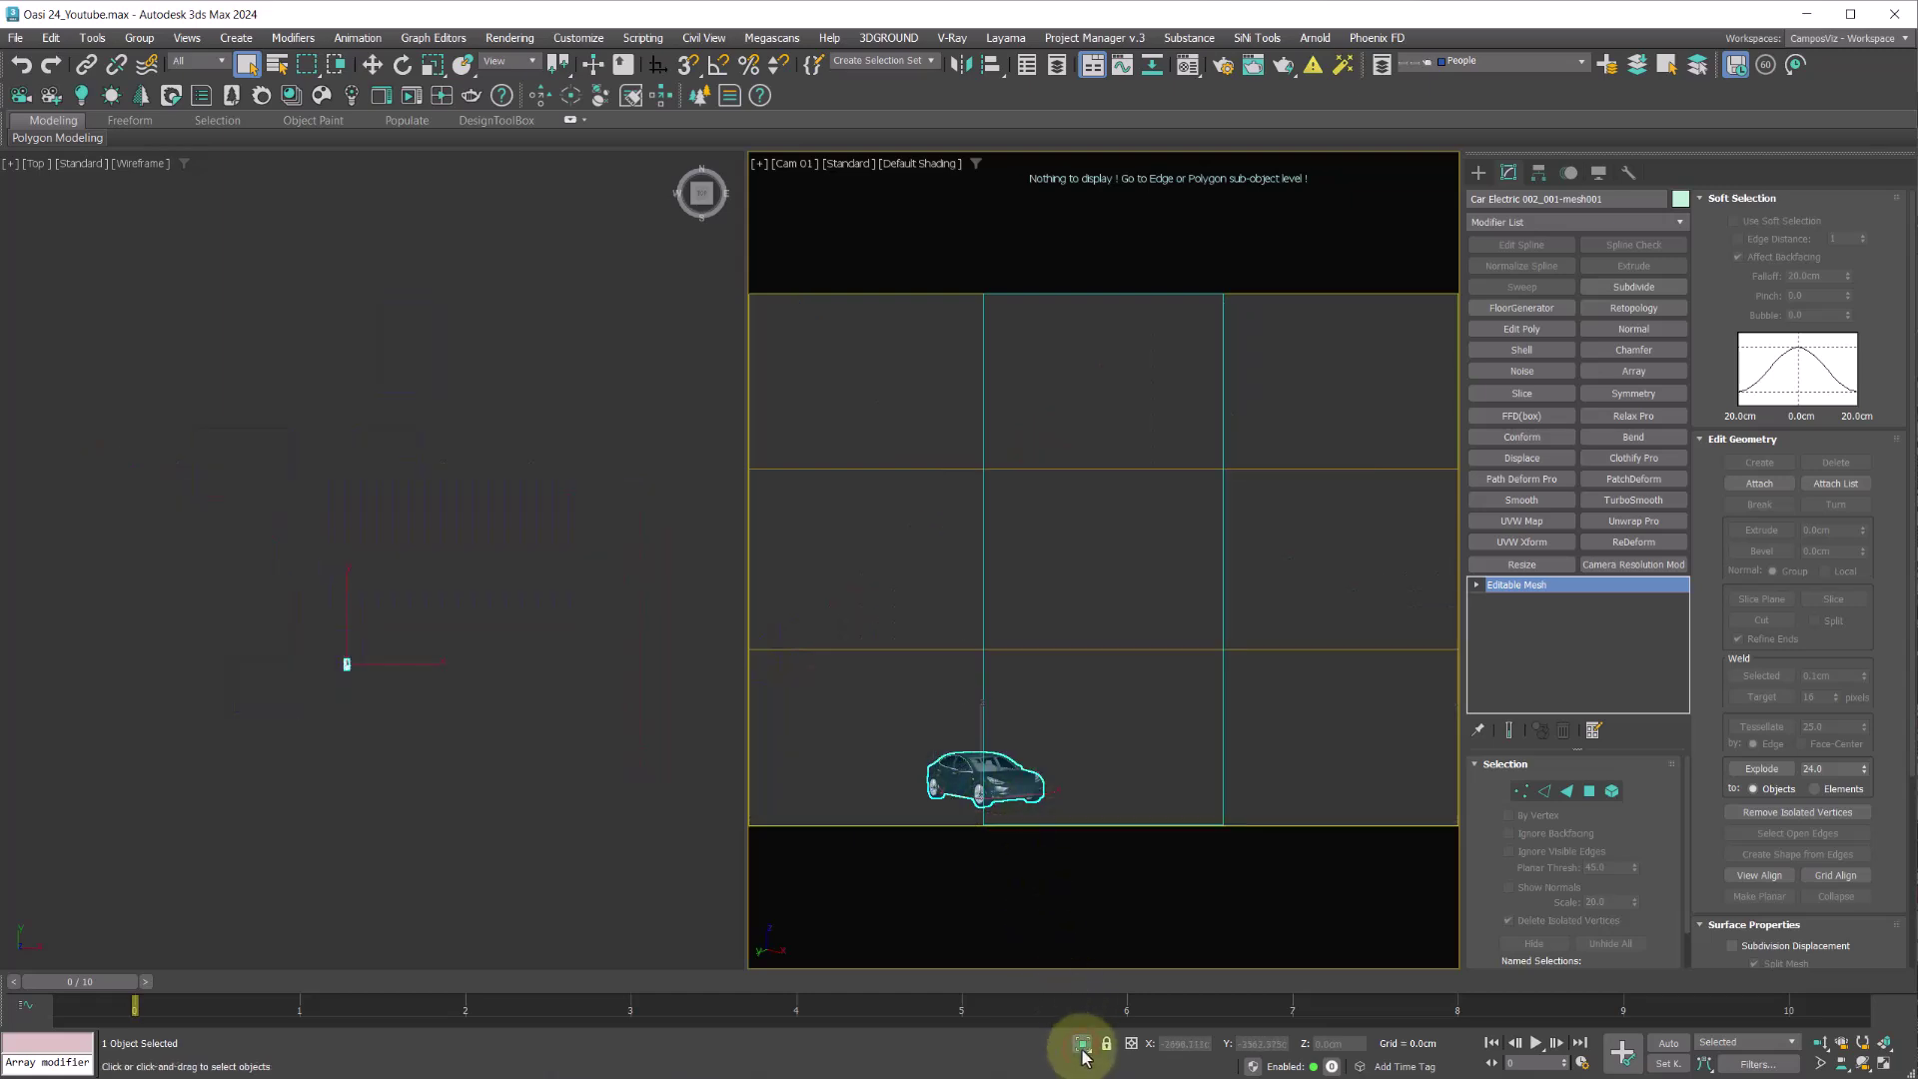
click(334, 723)
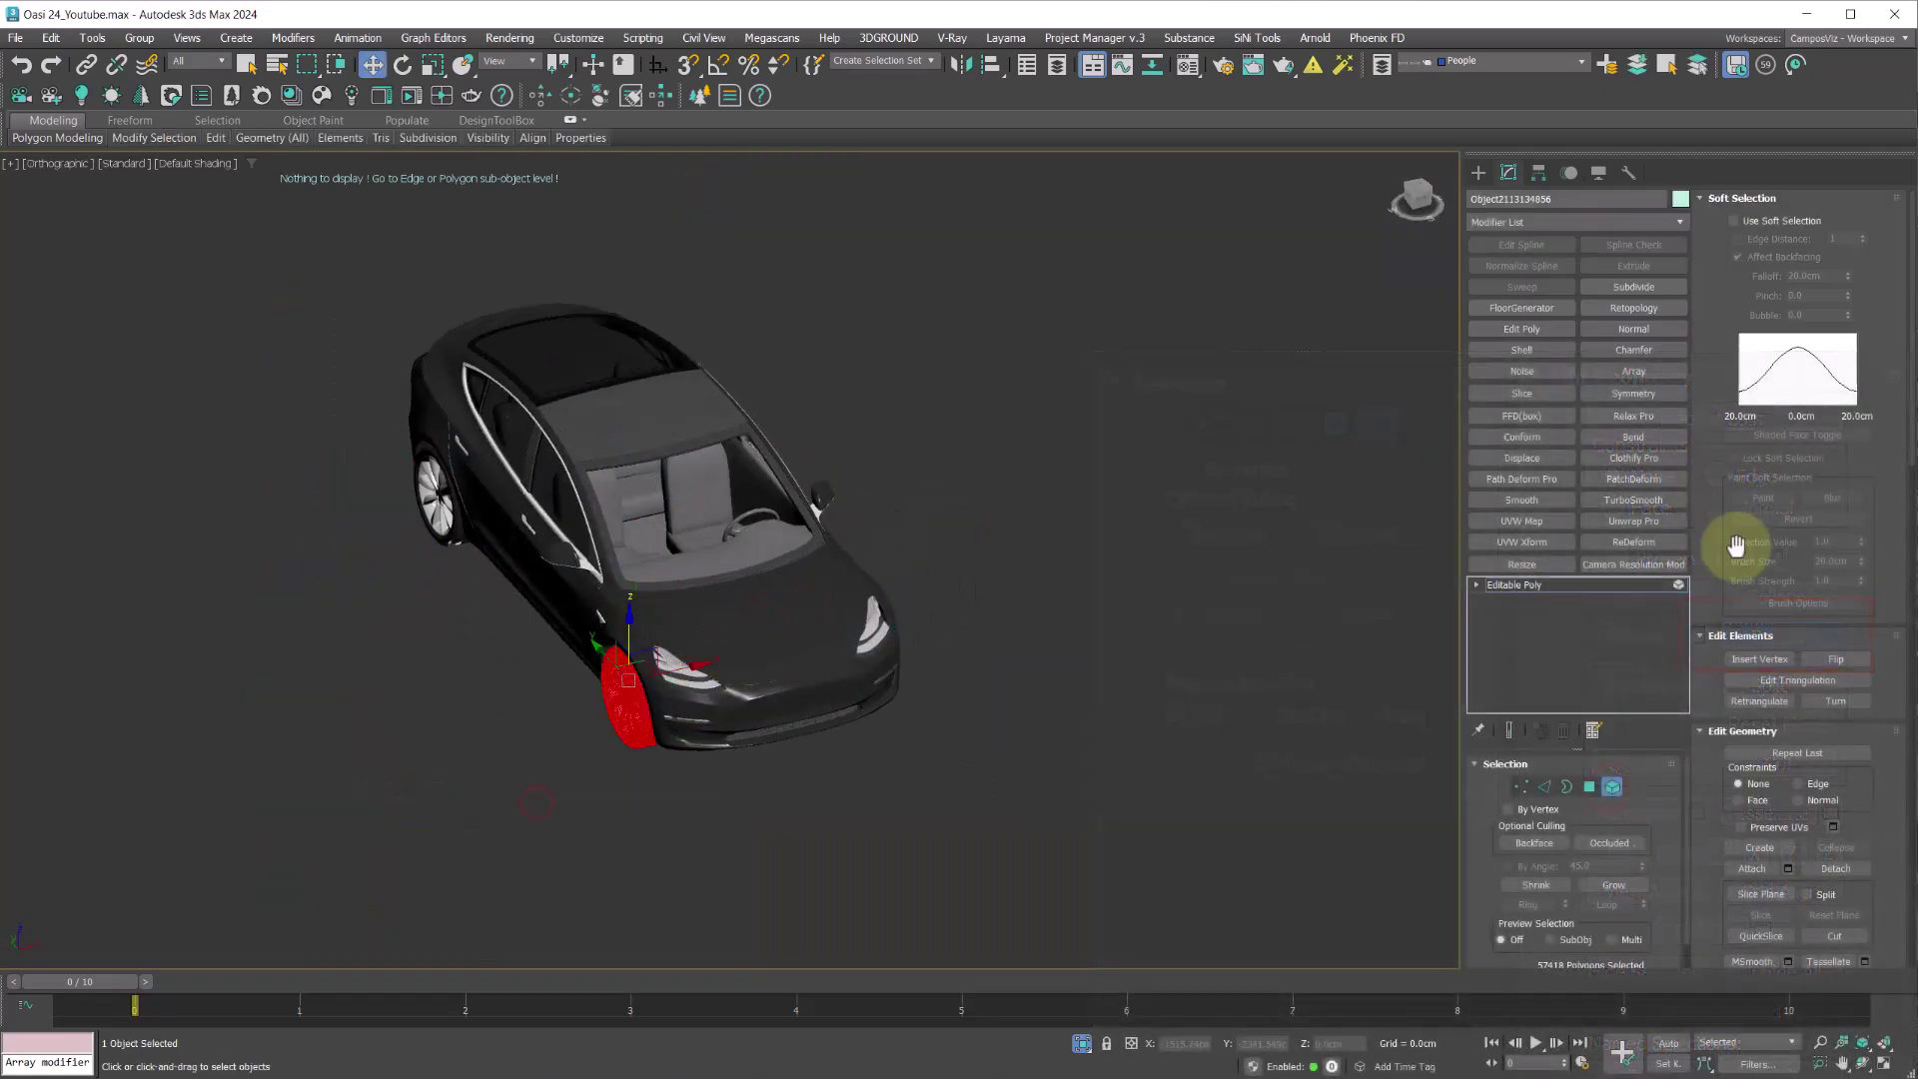
click(1834, 867)
key(Return)
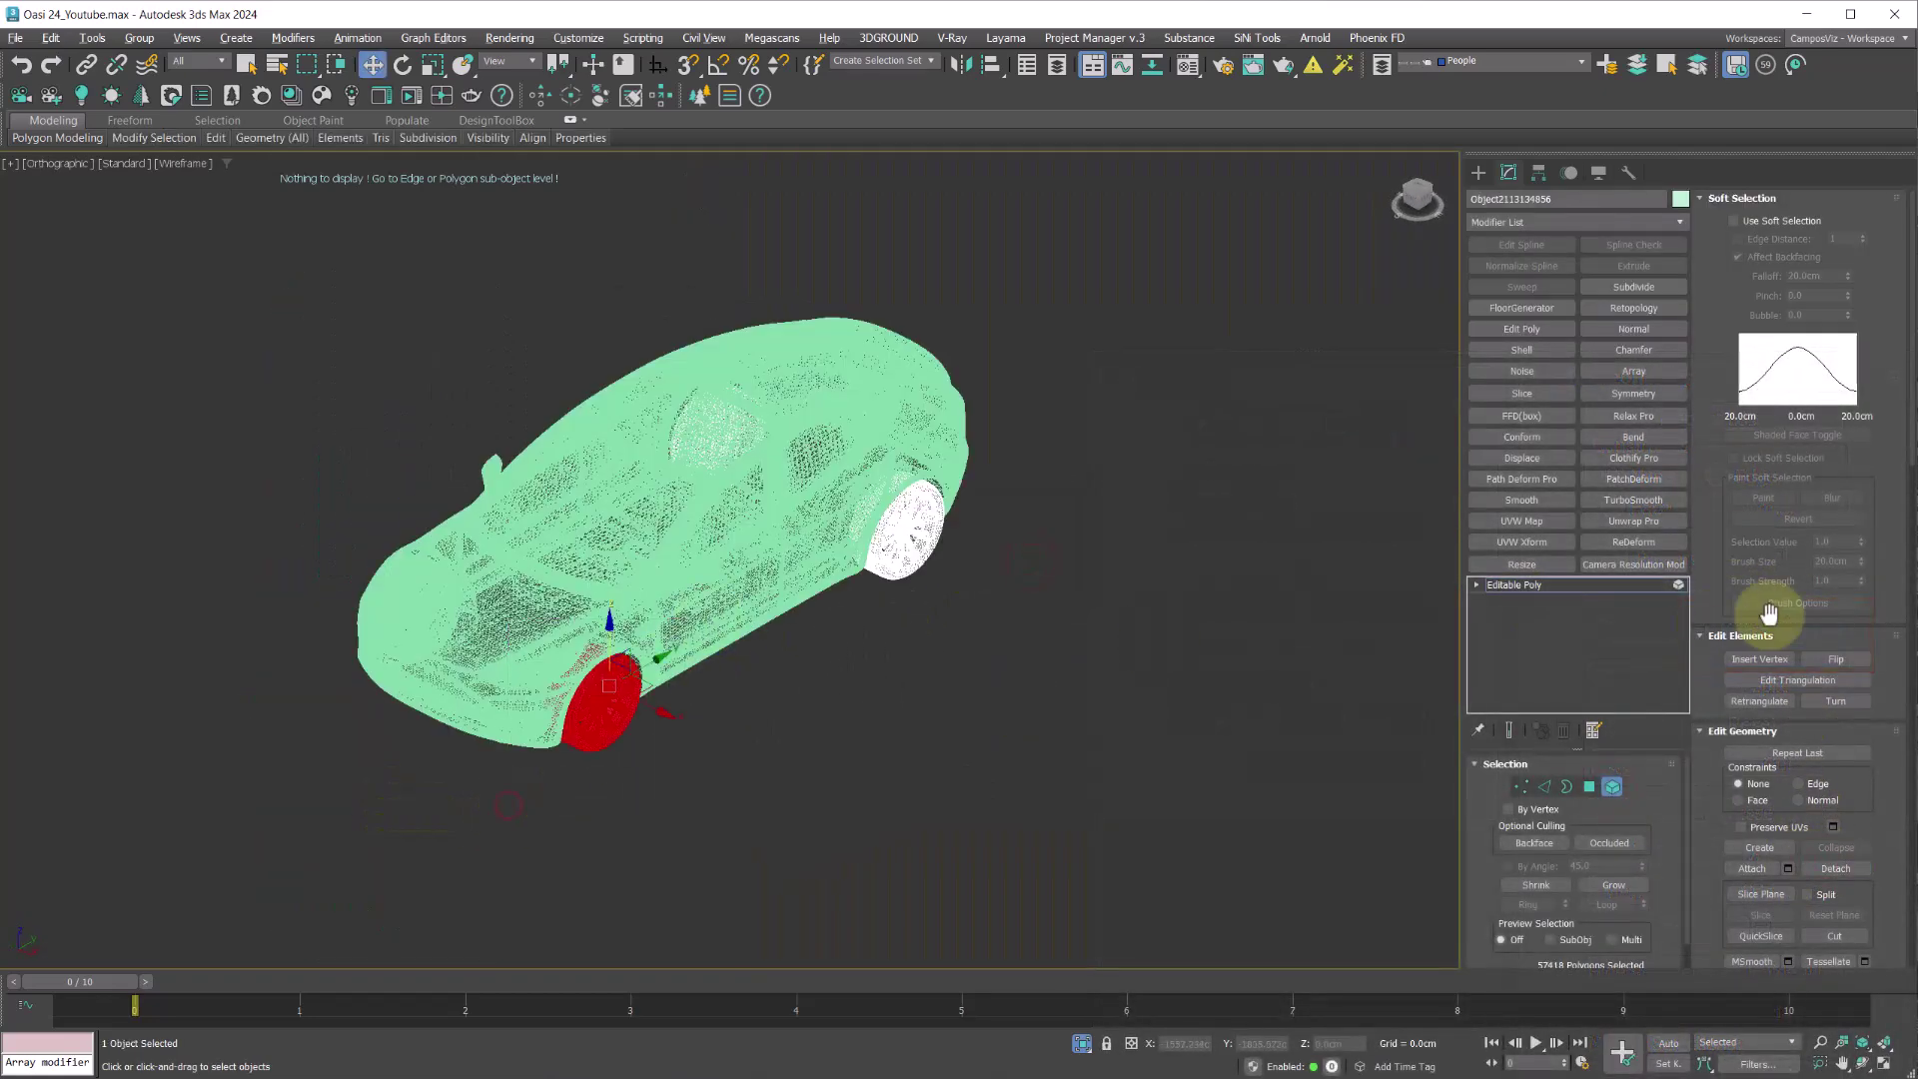
key(Return)
- Select the next wheel's polygons and Detach them so the wheels become separate objects
click(957, 554)
key(F3)
alt+middle_drag(976, 462, 1006, 496)
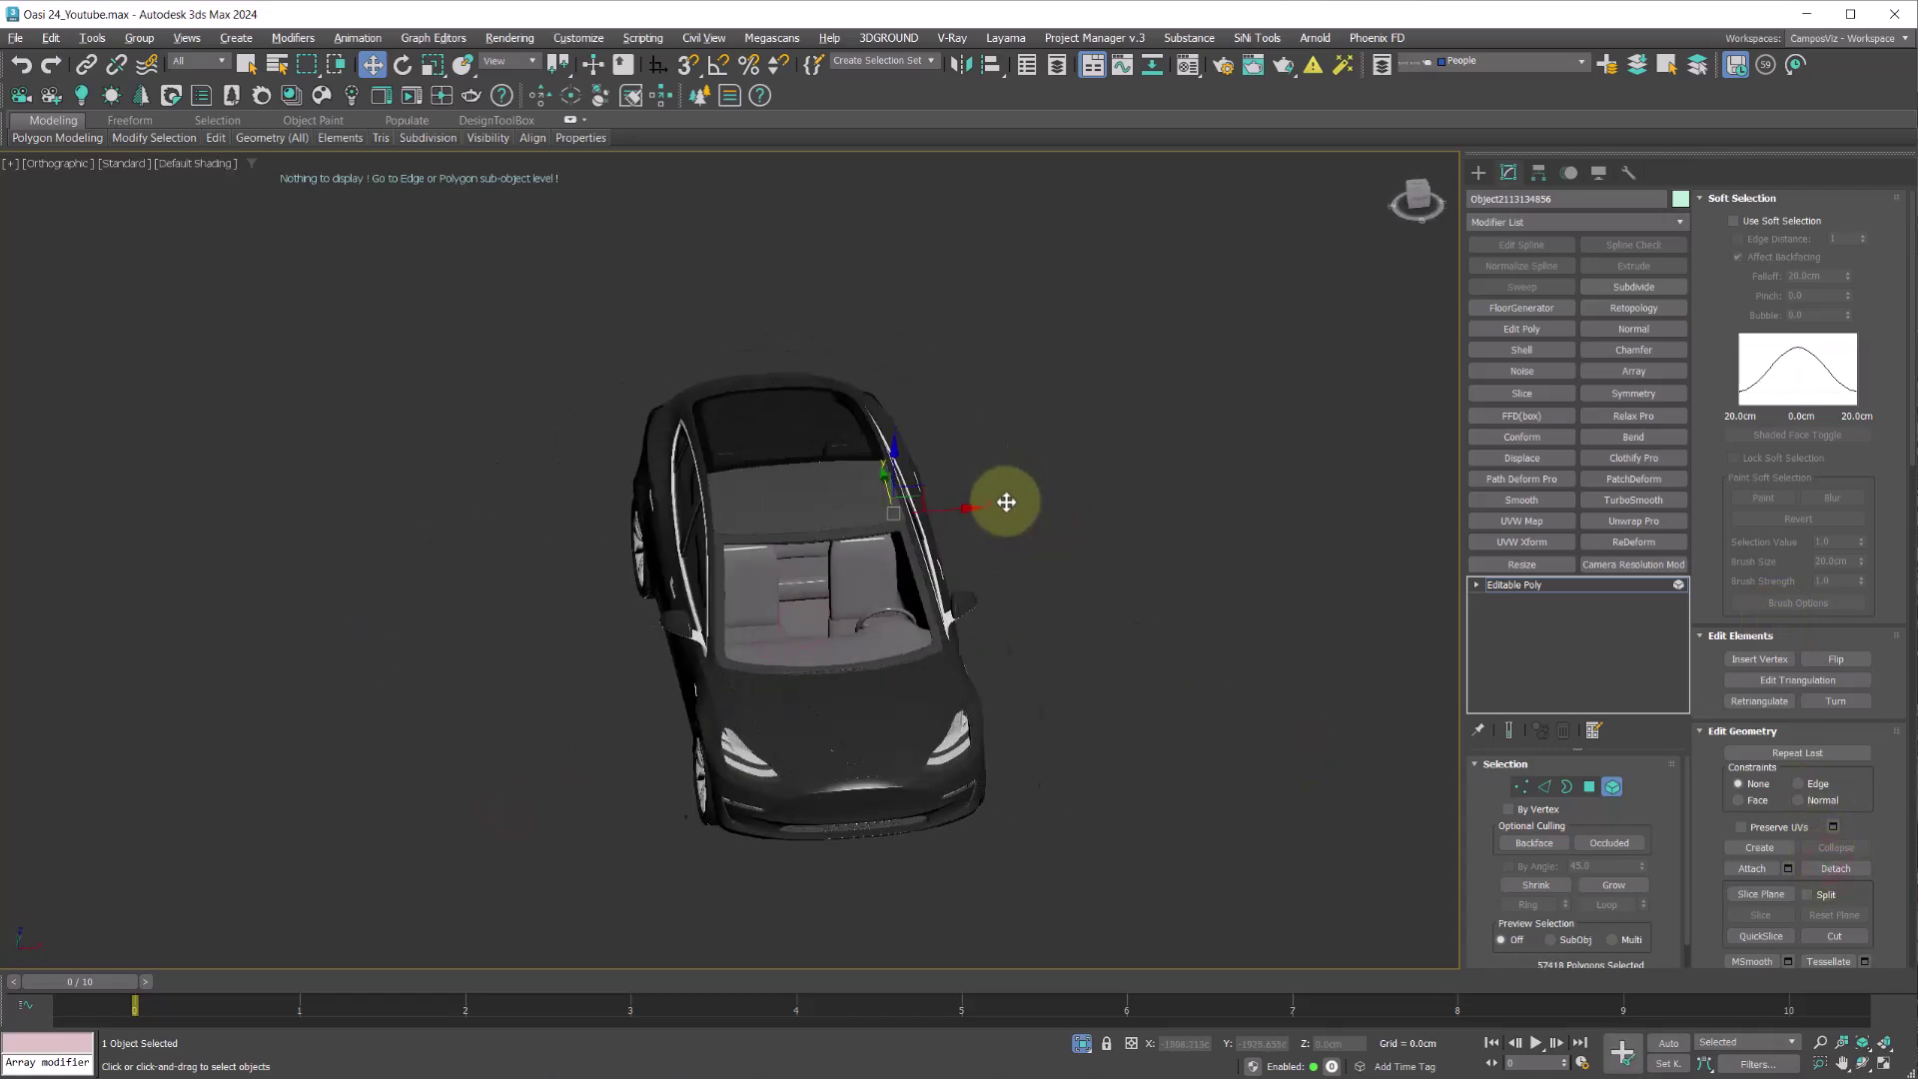
click(1834, 867)
click(1026, 566)
alt+middle_drag(899, 559, 1148, 664)
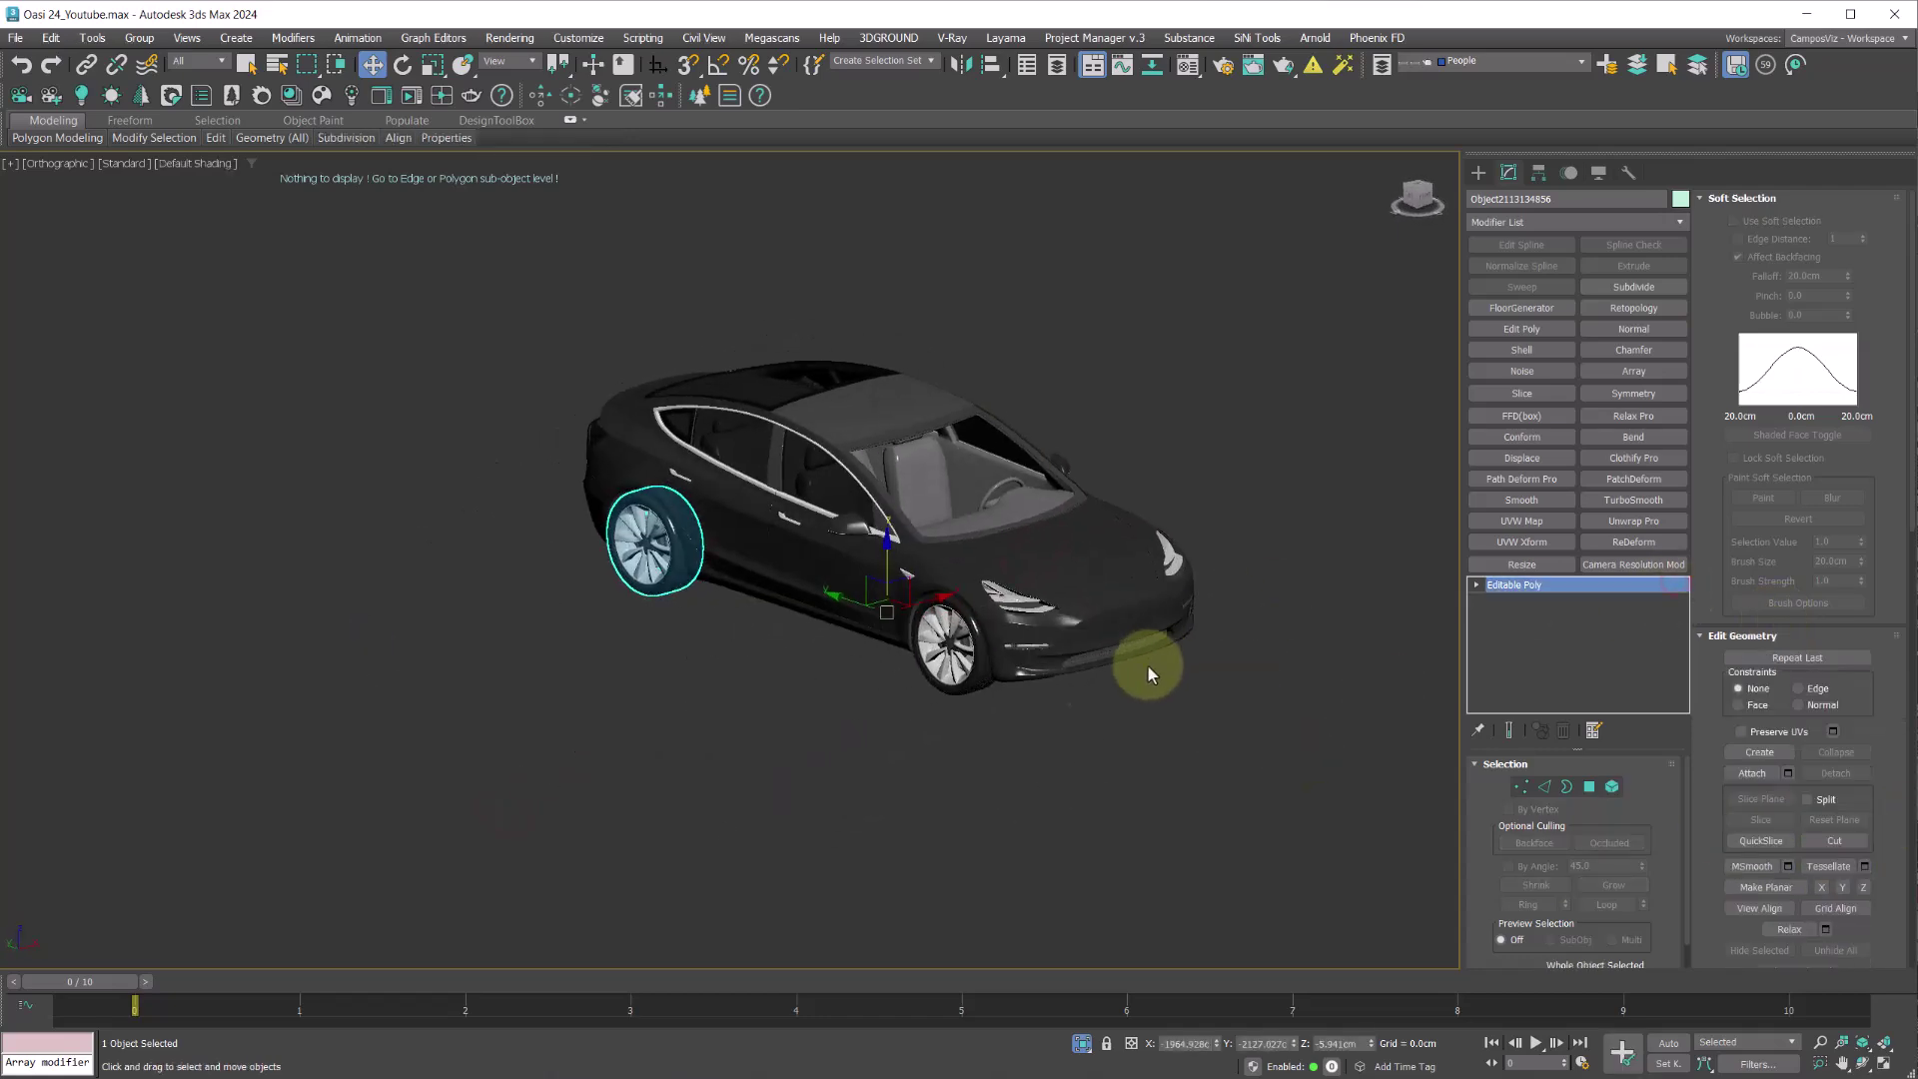
ctrl+click(929, 717)
- Select all four detached wheels together
alt+middle_drag(1112, 748, 998, 763)
ctrl+click(904, 834)
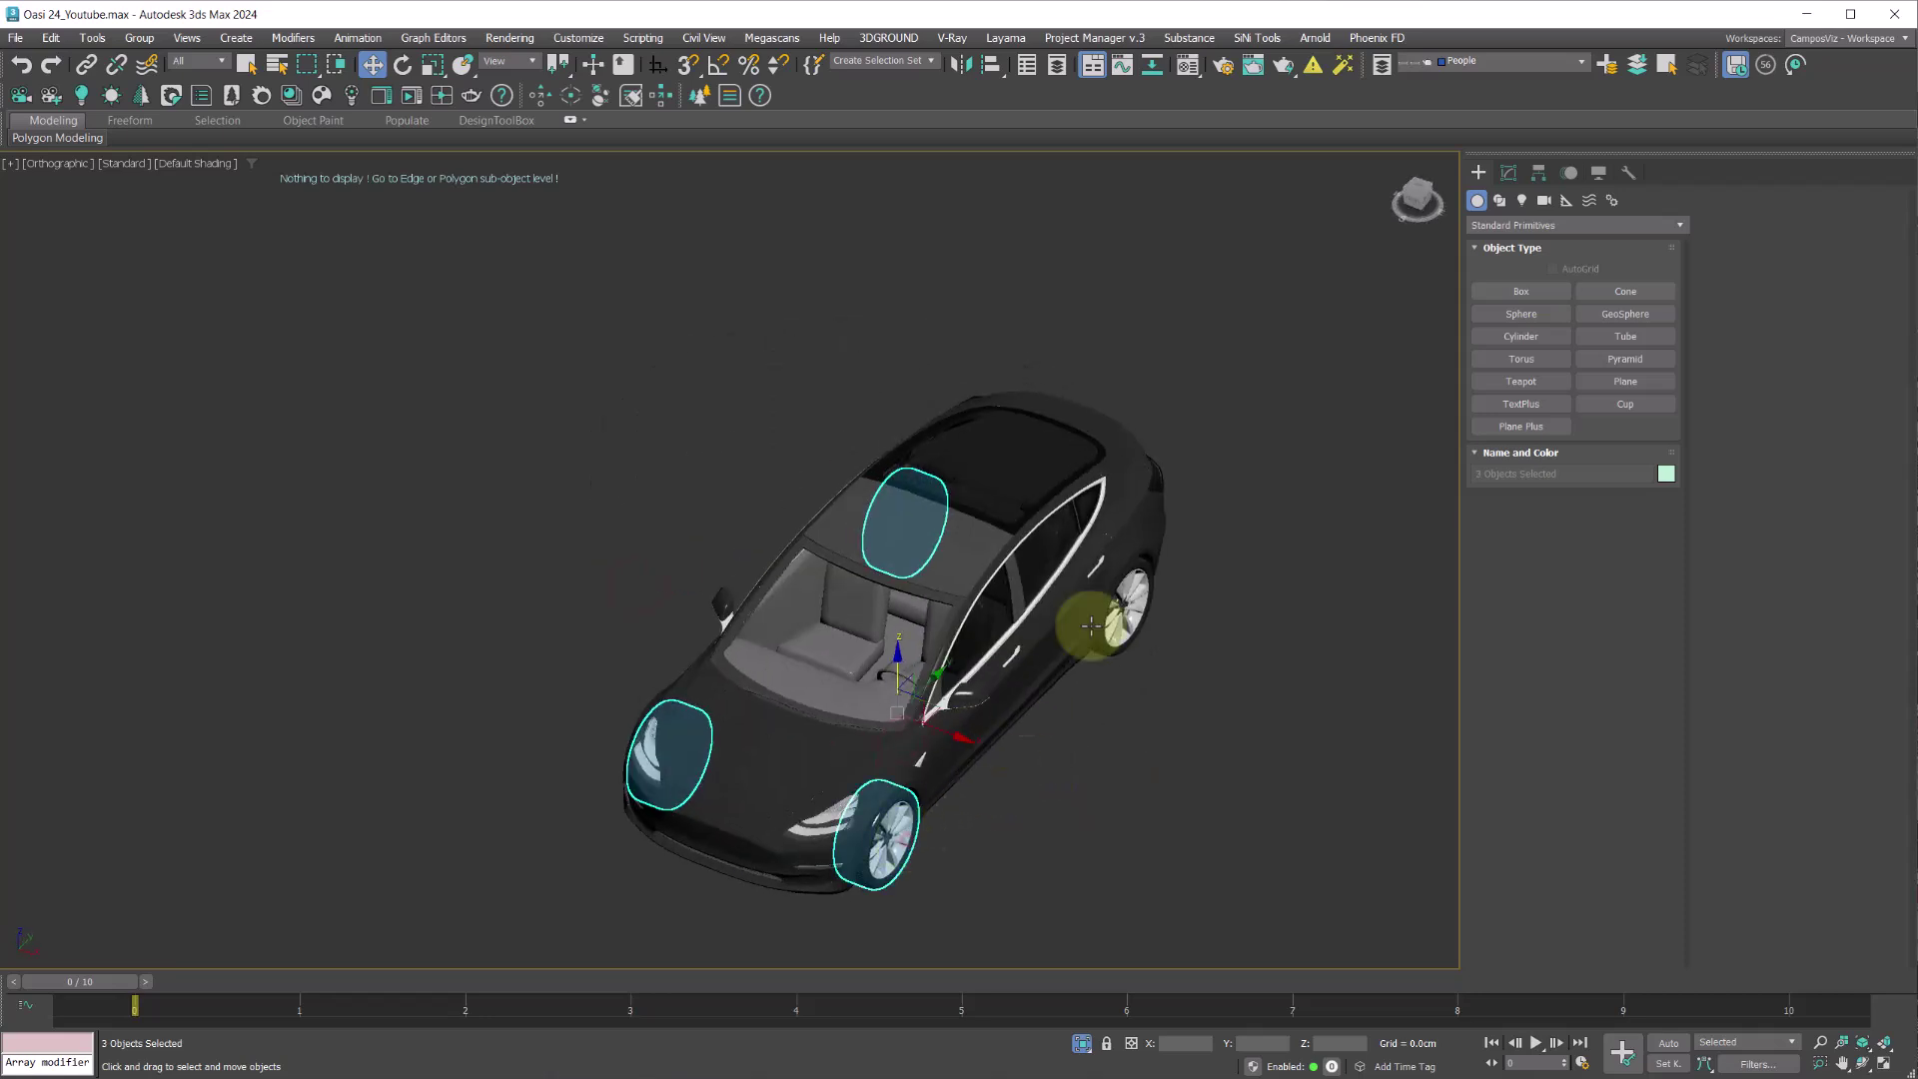
ctrl+click(1084, 611)
alt+middle_drag(912, 643, 1040, 579)
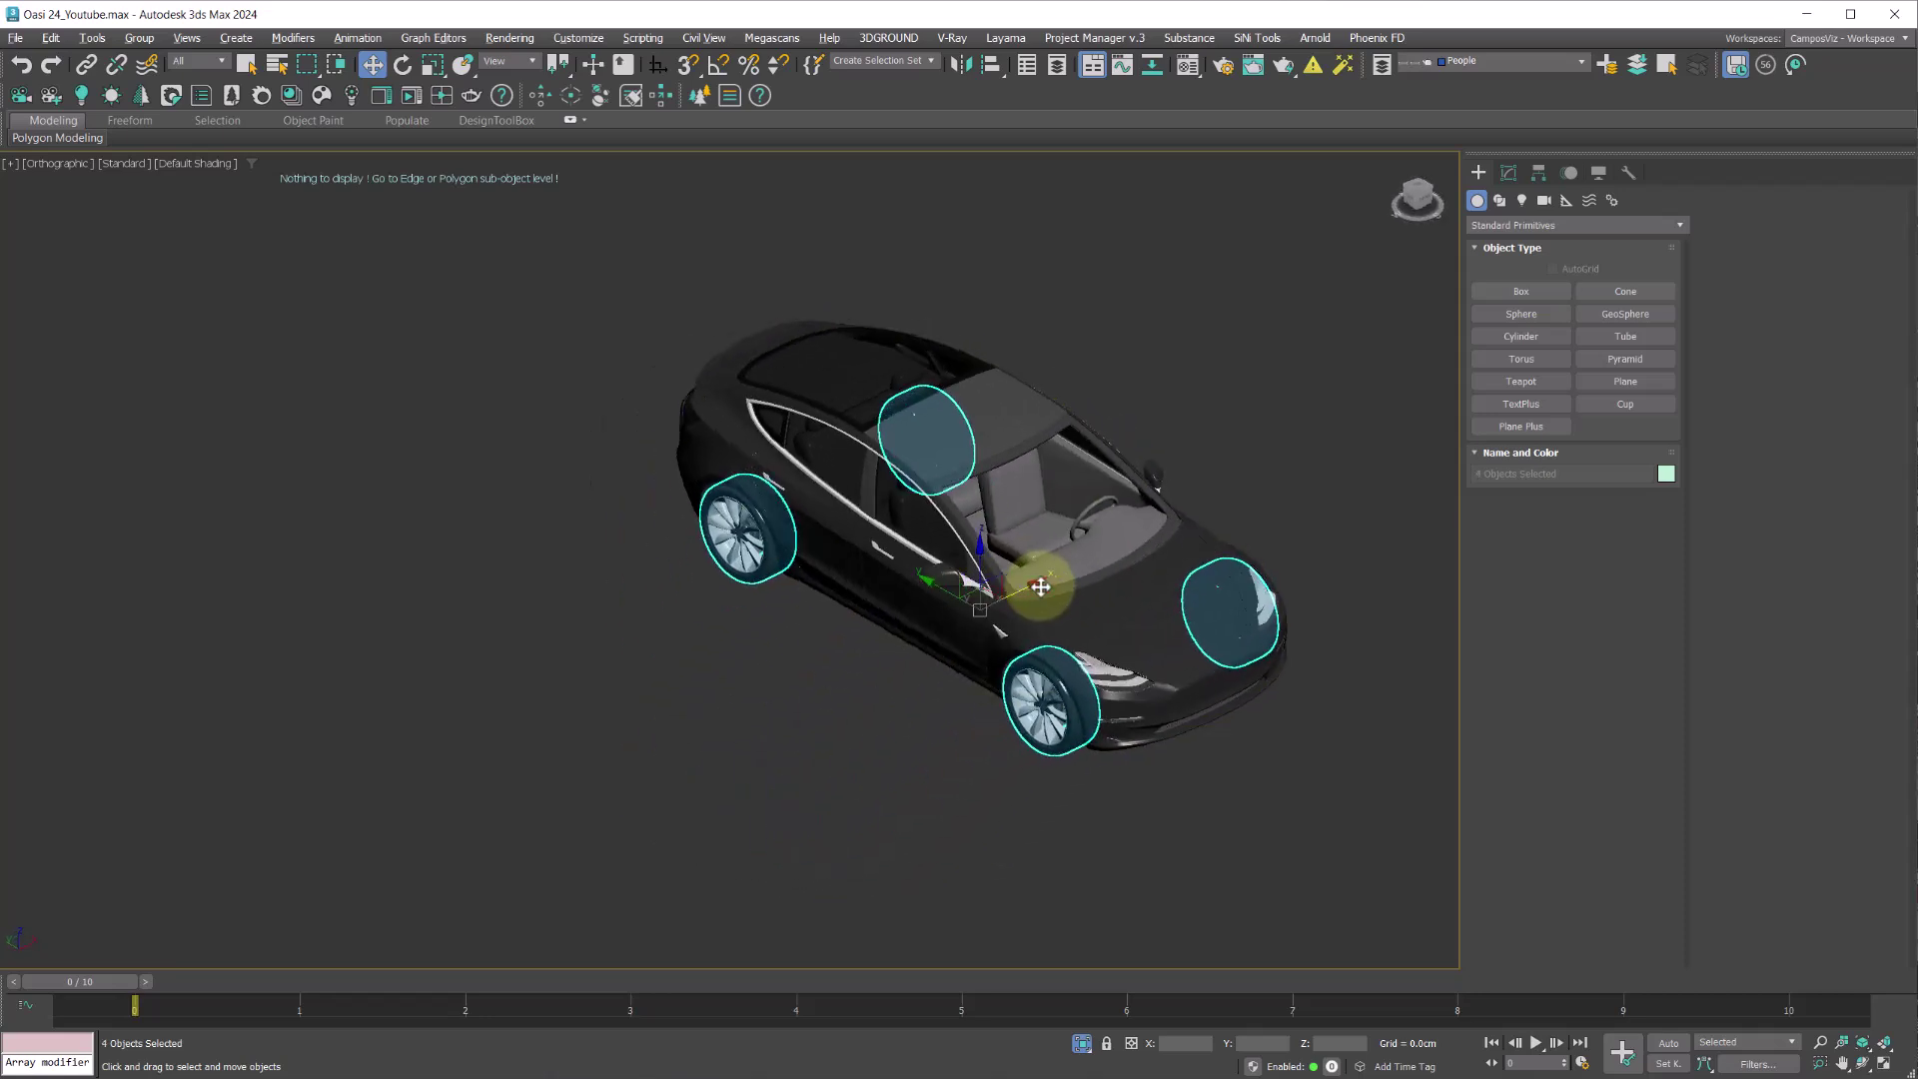
- In Pivot Placer, set X, Y and Z to Center in bounding-box mode and apply
click(571, 95)
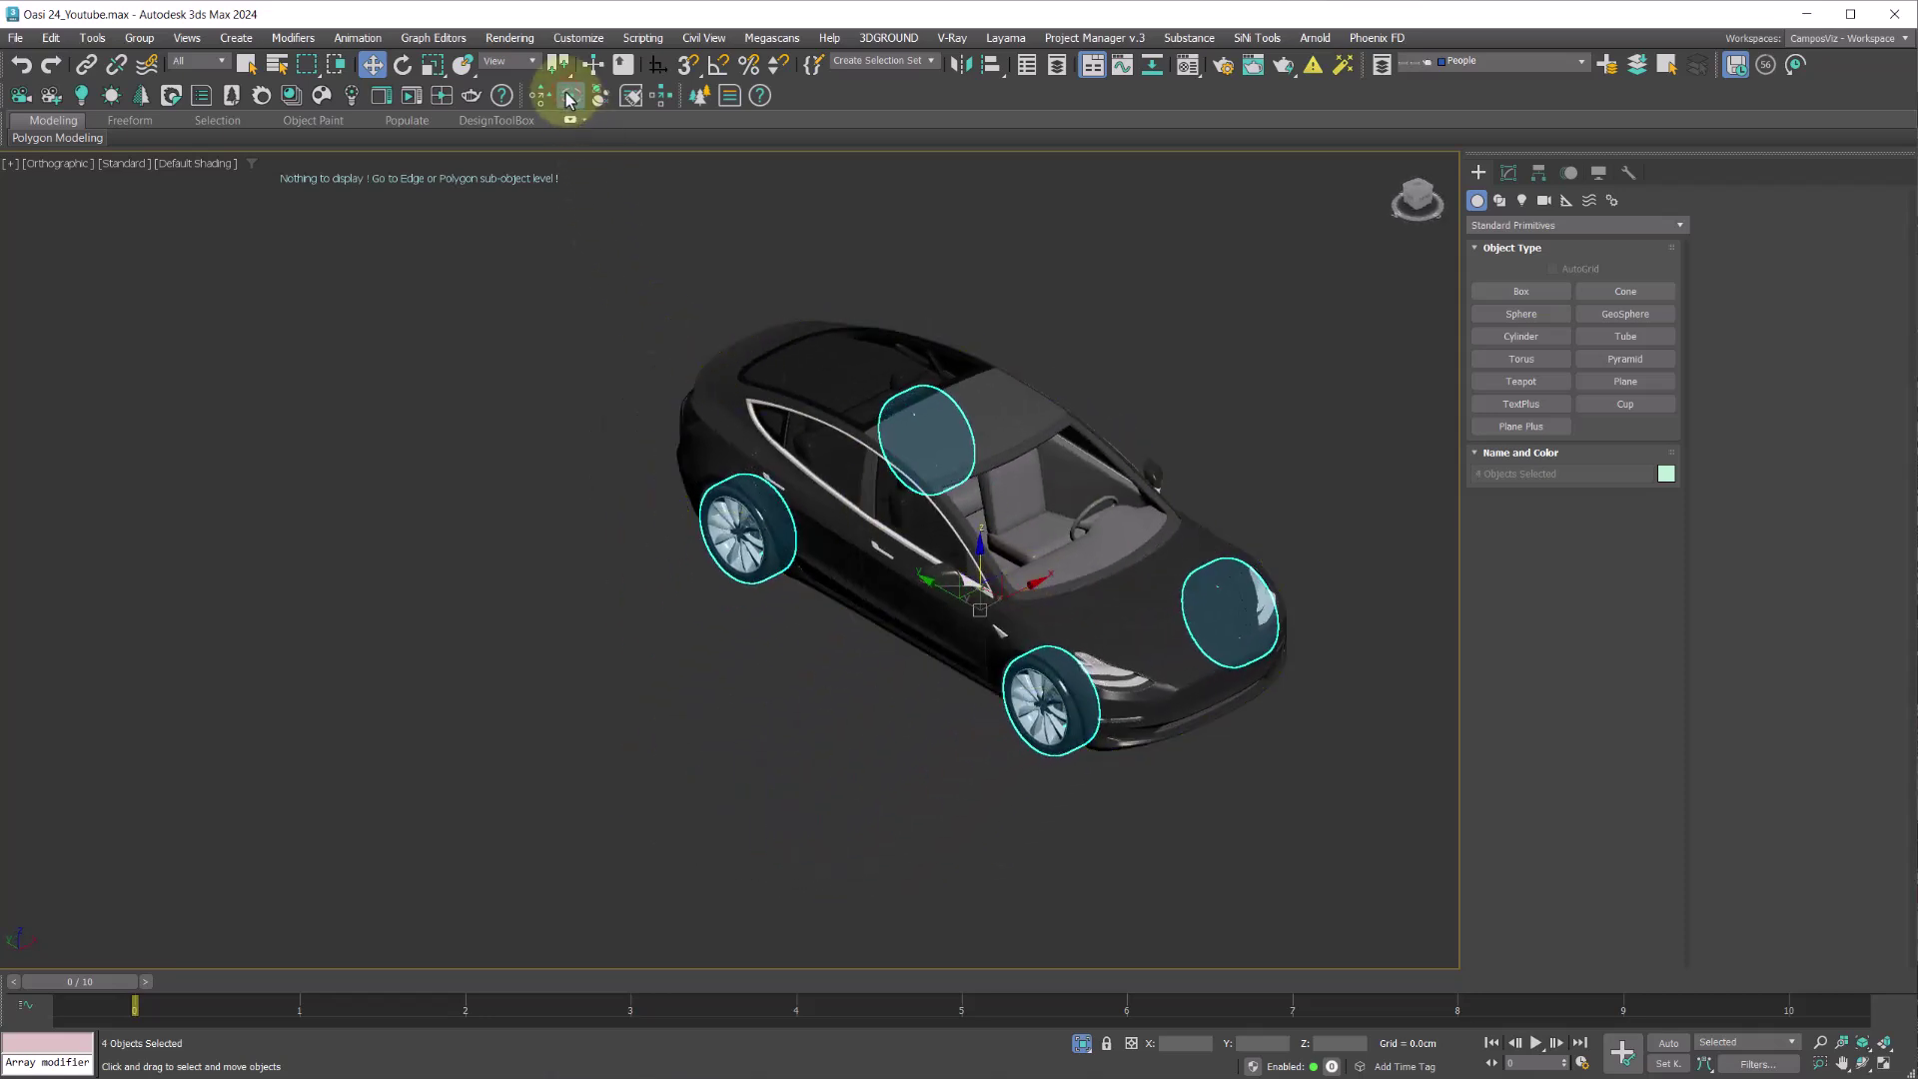
click(1207, 590)
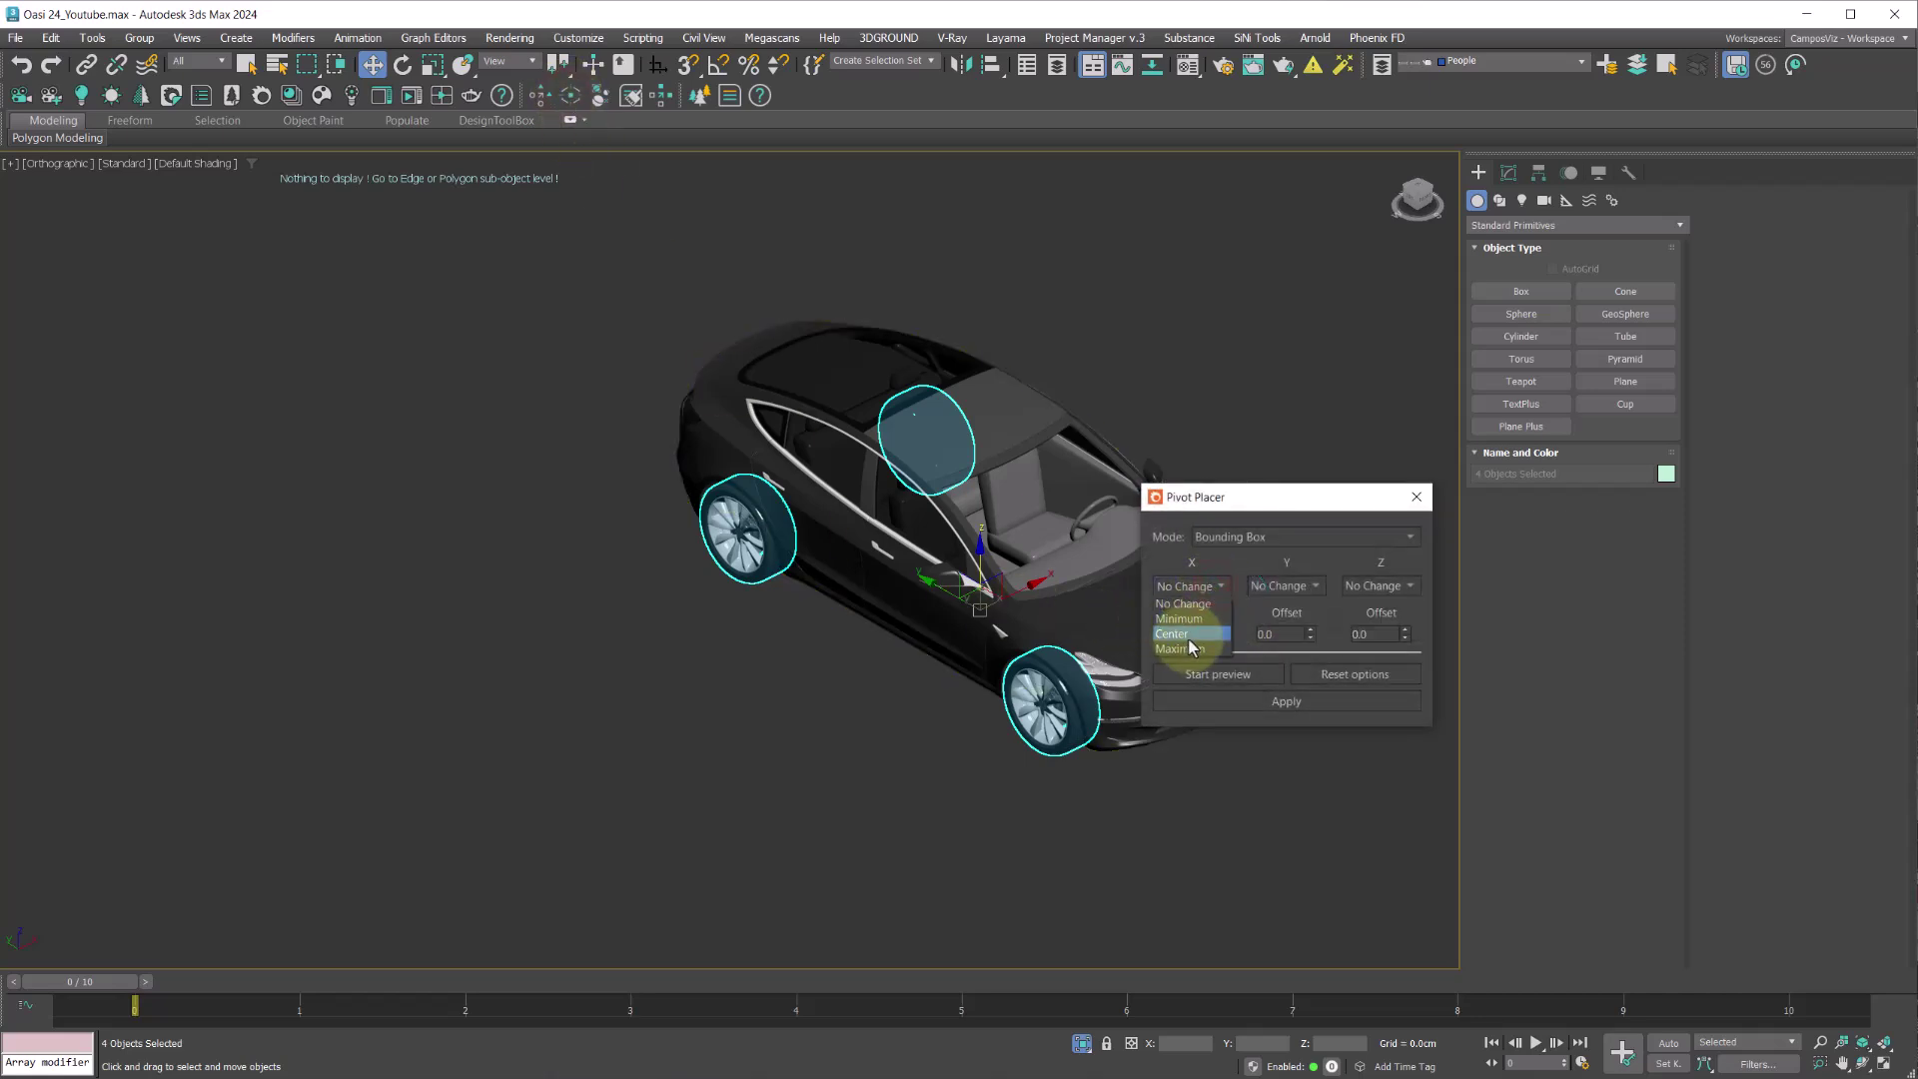
click(1184, 631)
click(1289, 590)
click(1275, 626)
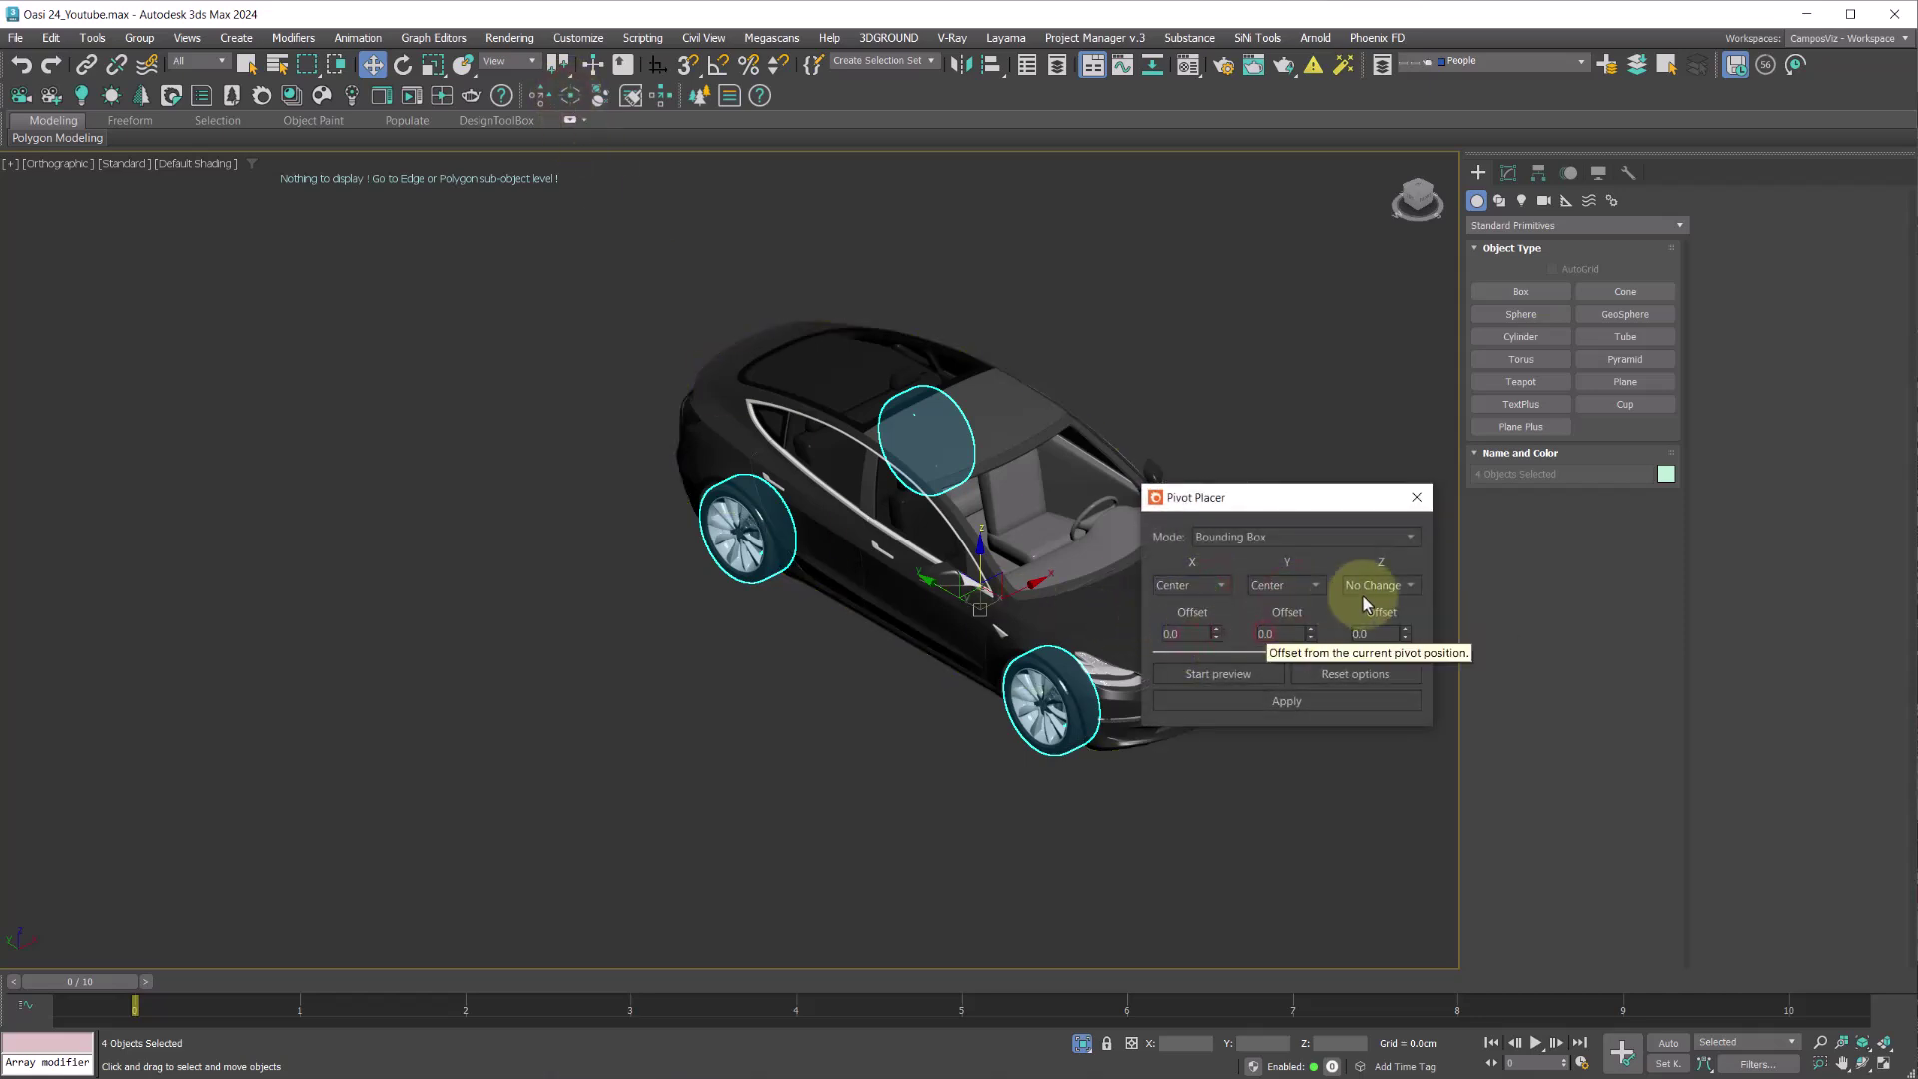
click(1371, 587)
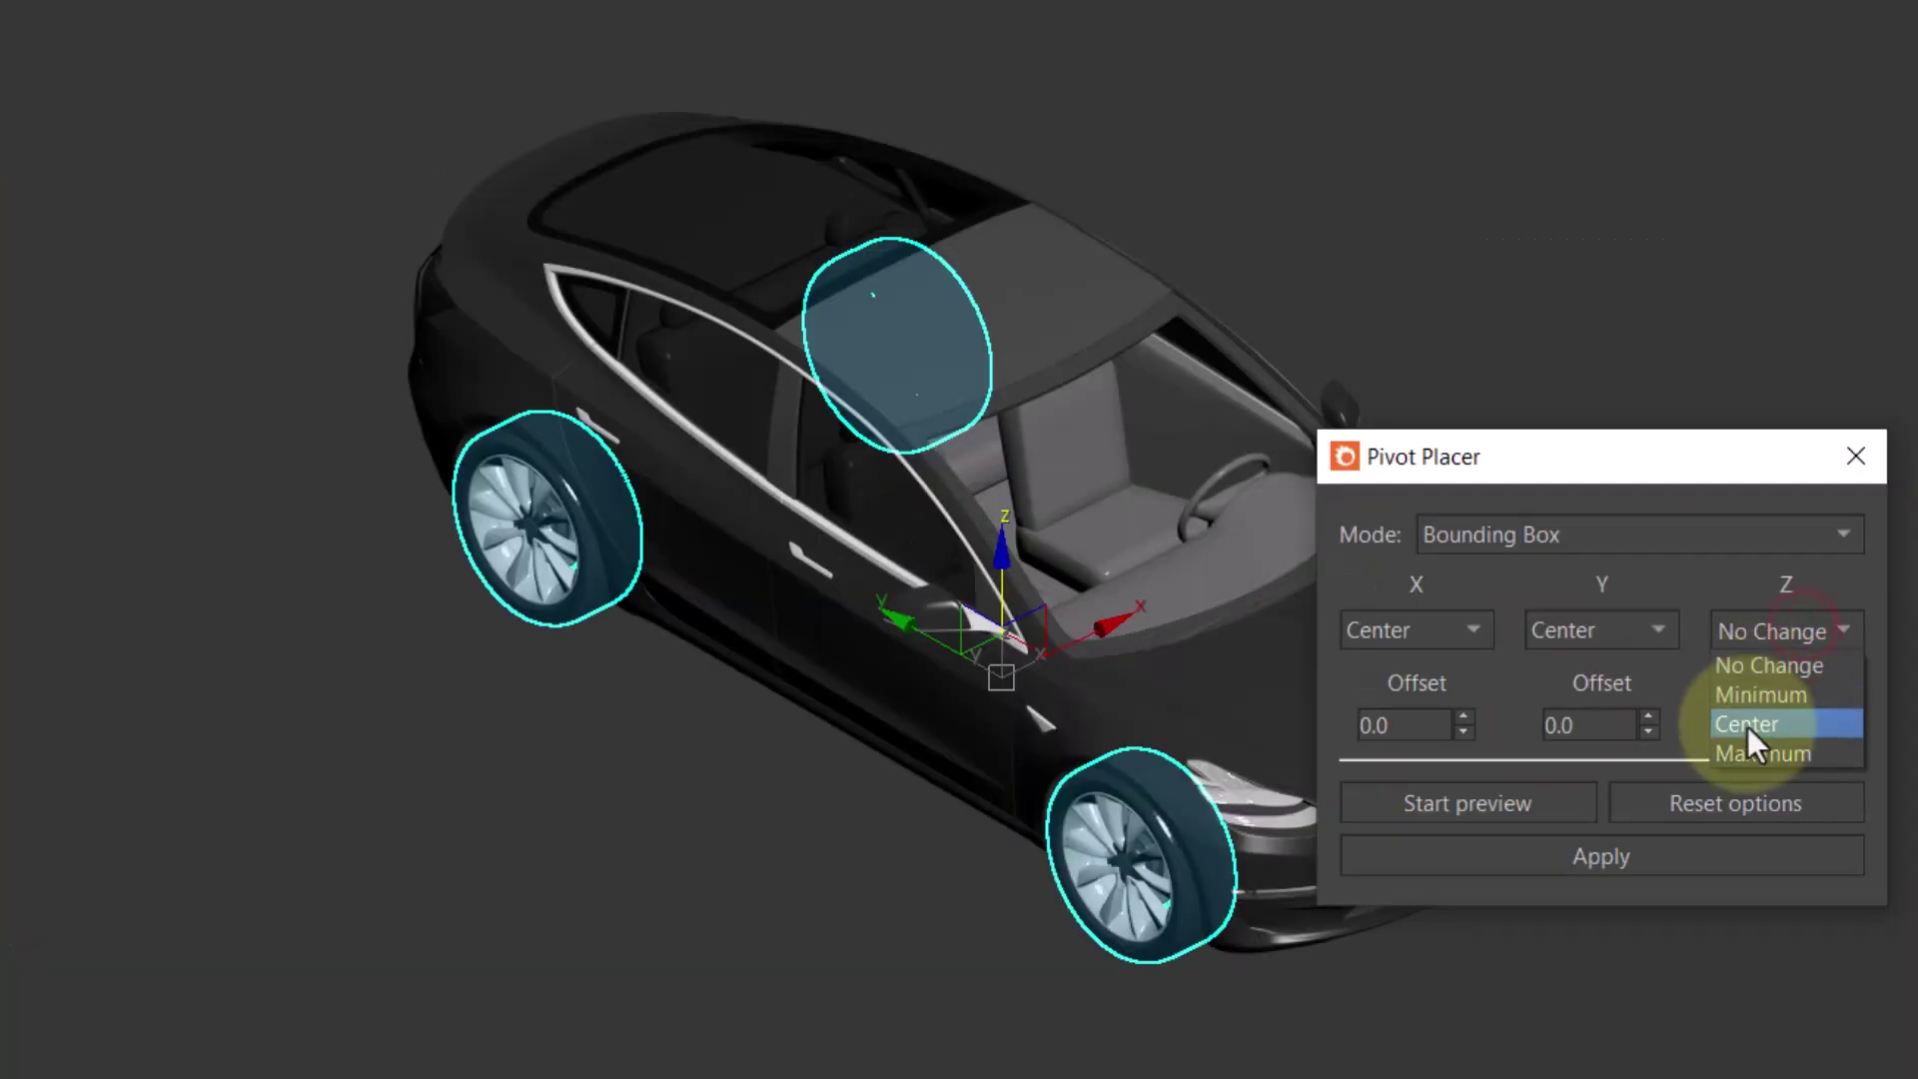
click(1747, 727)
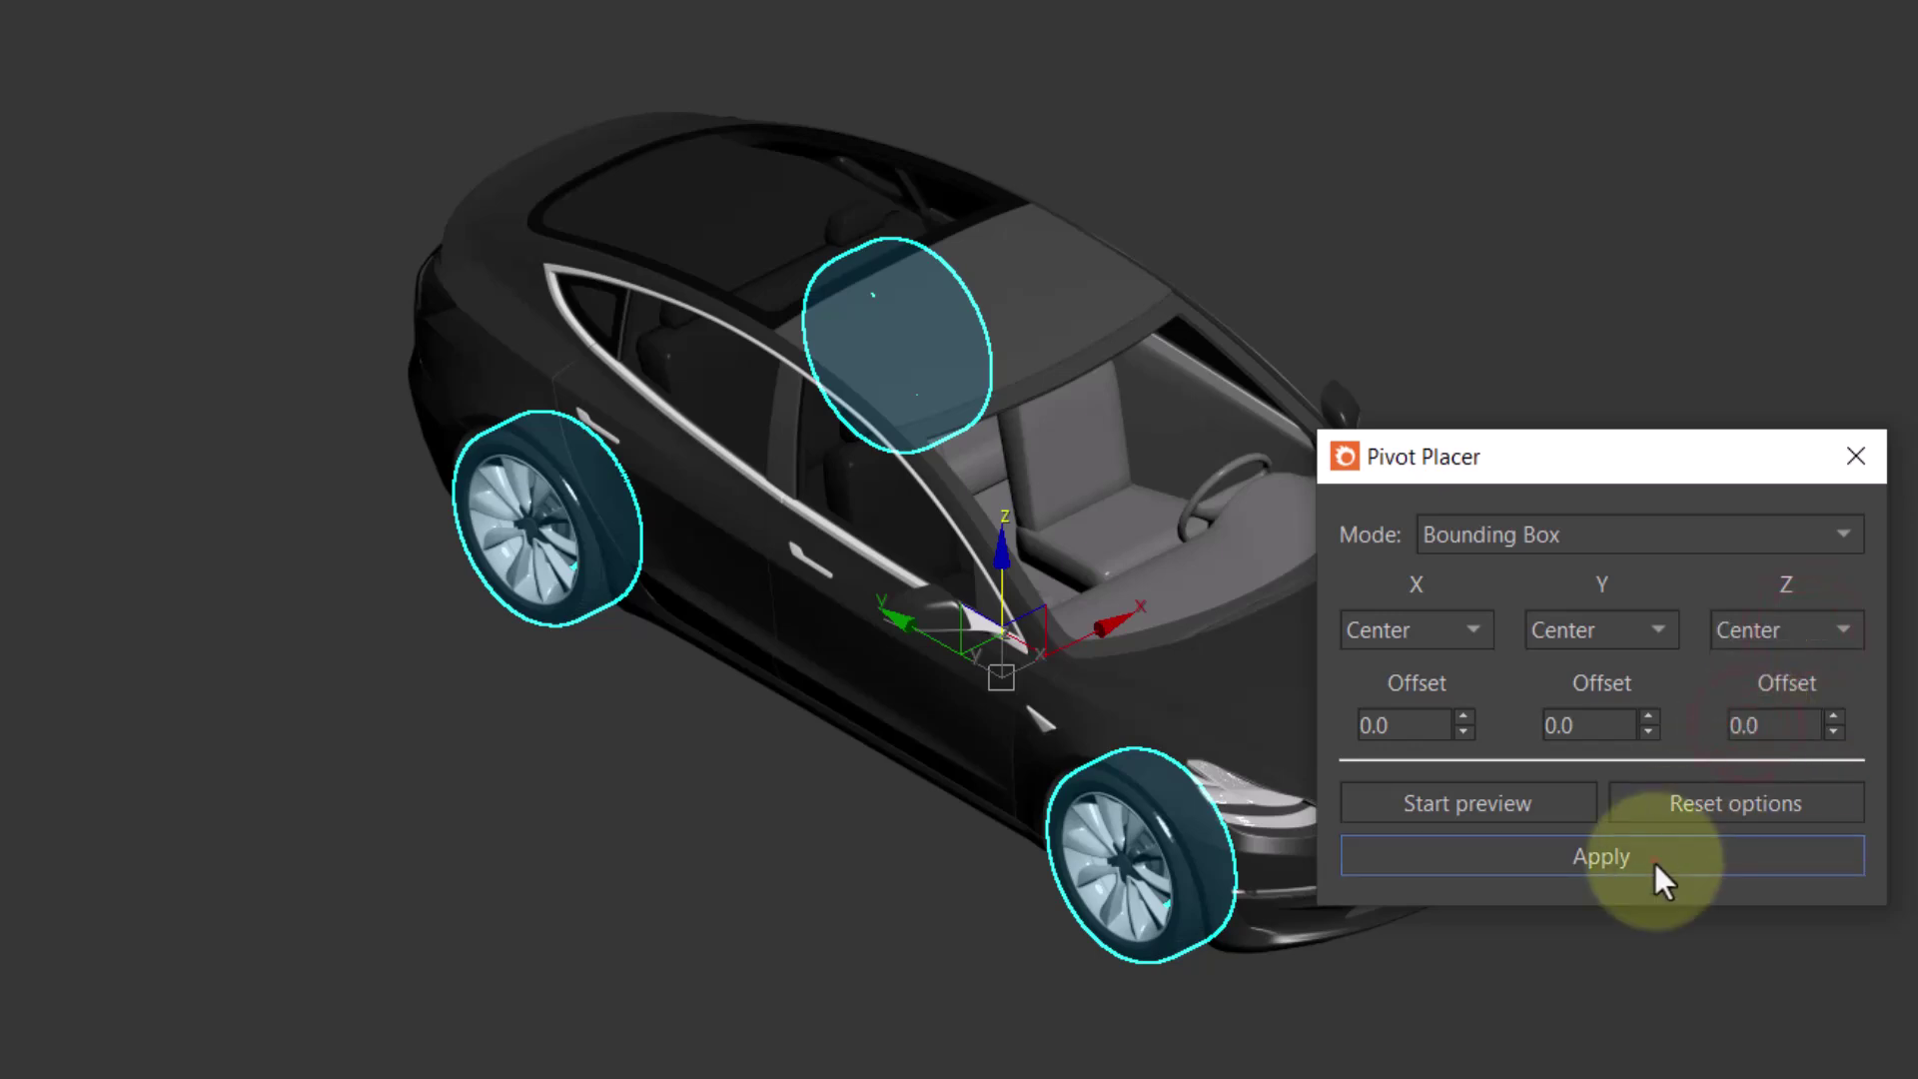
click(1656, 859)
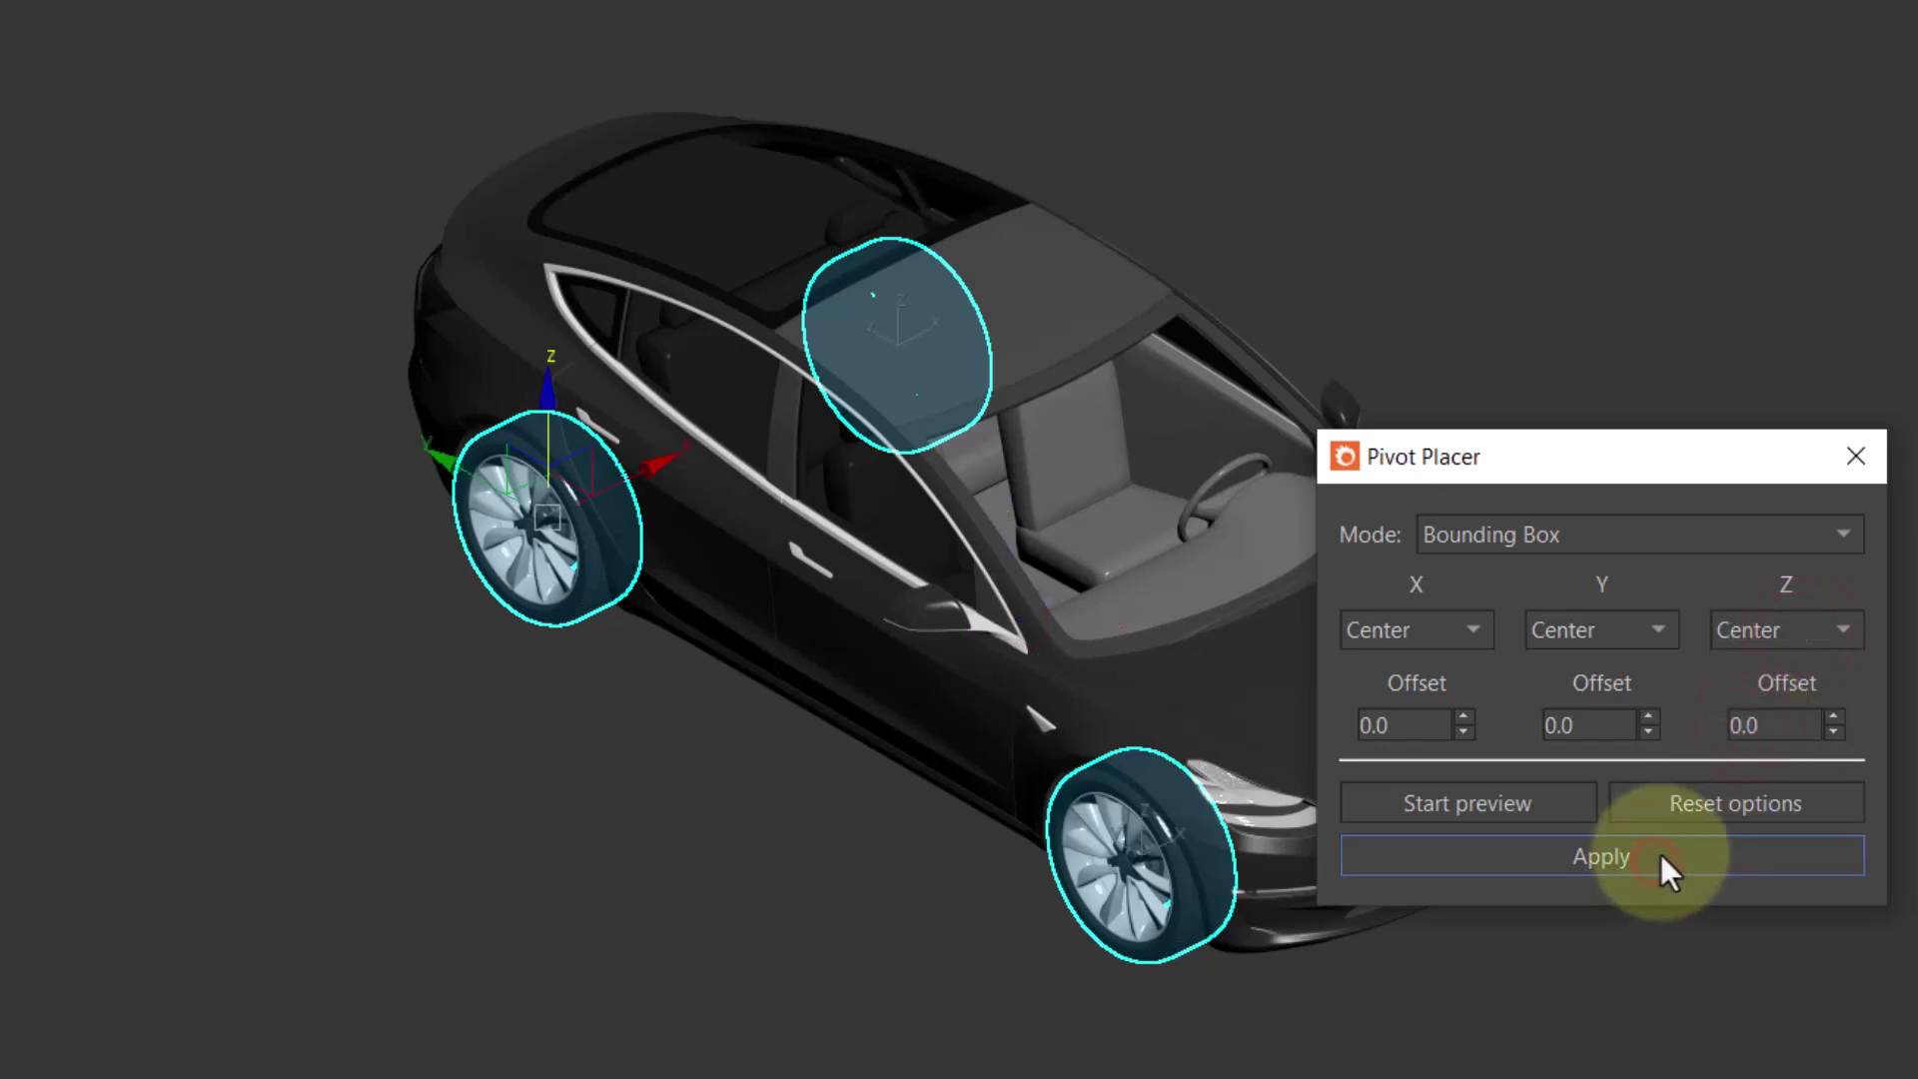
- Close Pivot Placer and select the body and near-side wheels to confirm they're separate
click(1853, 459)
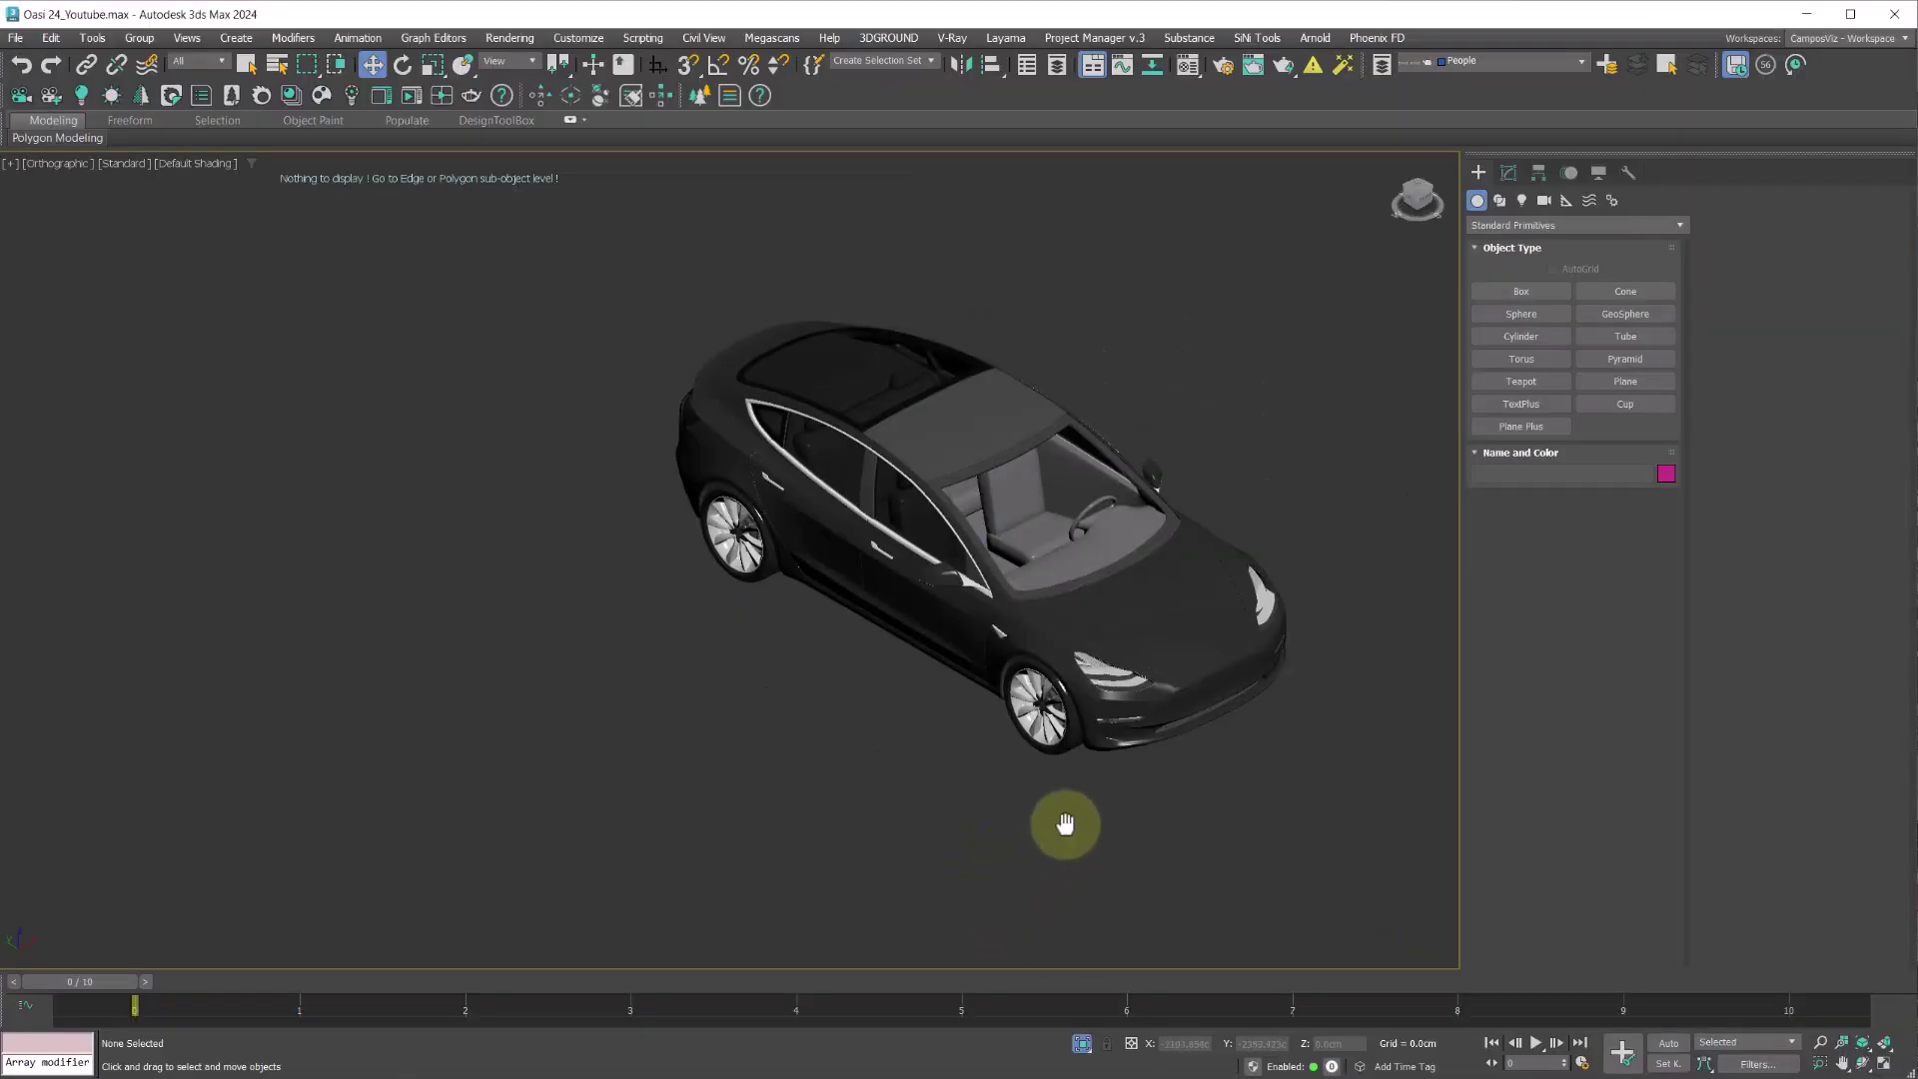
middle_drag(1055, 828, 915, 824)
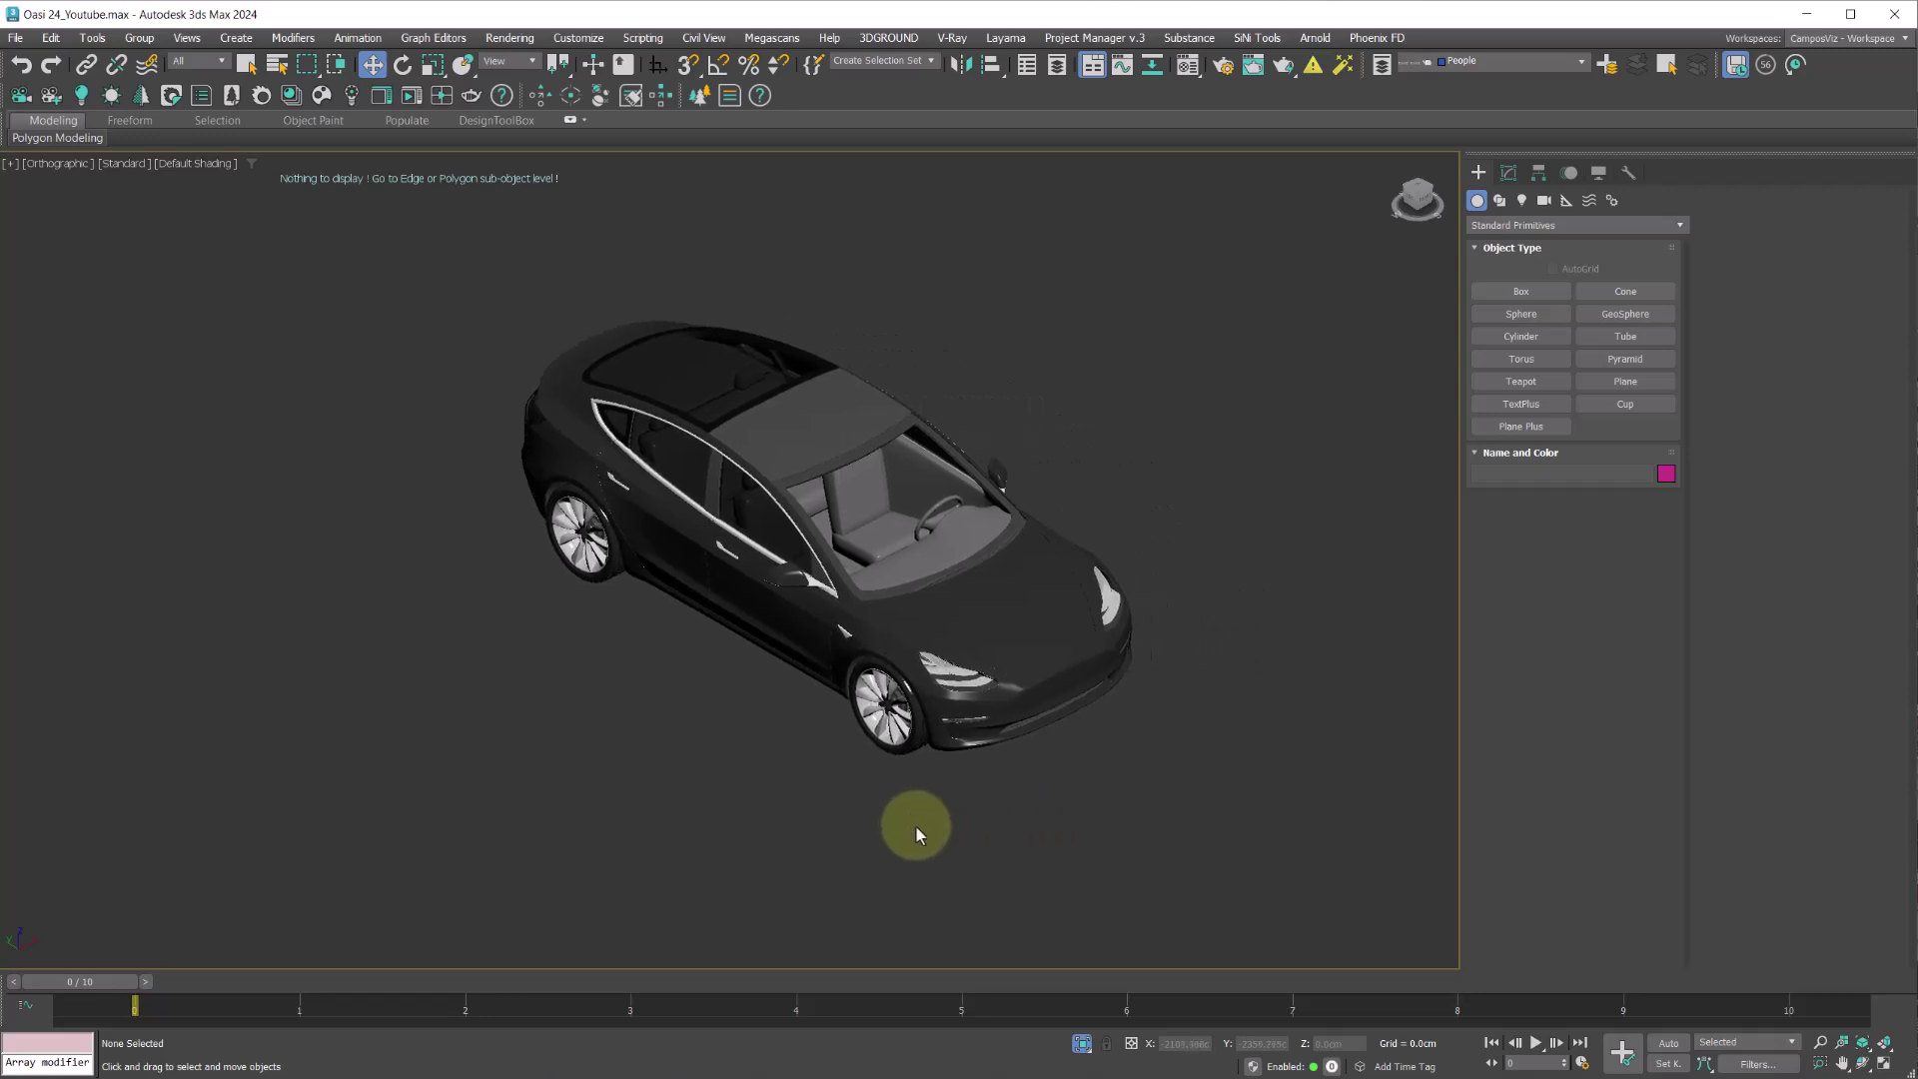
click(938, 611)
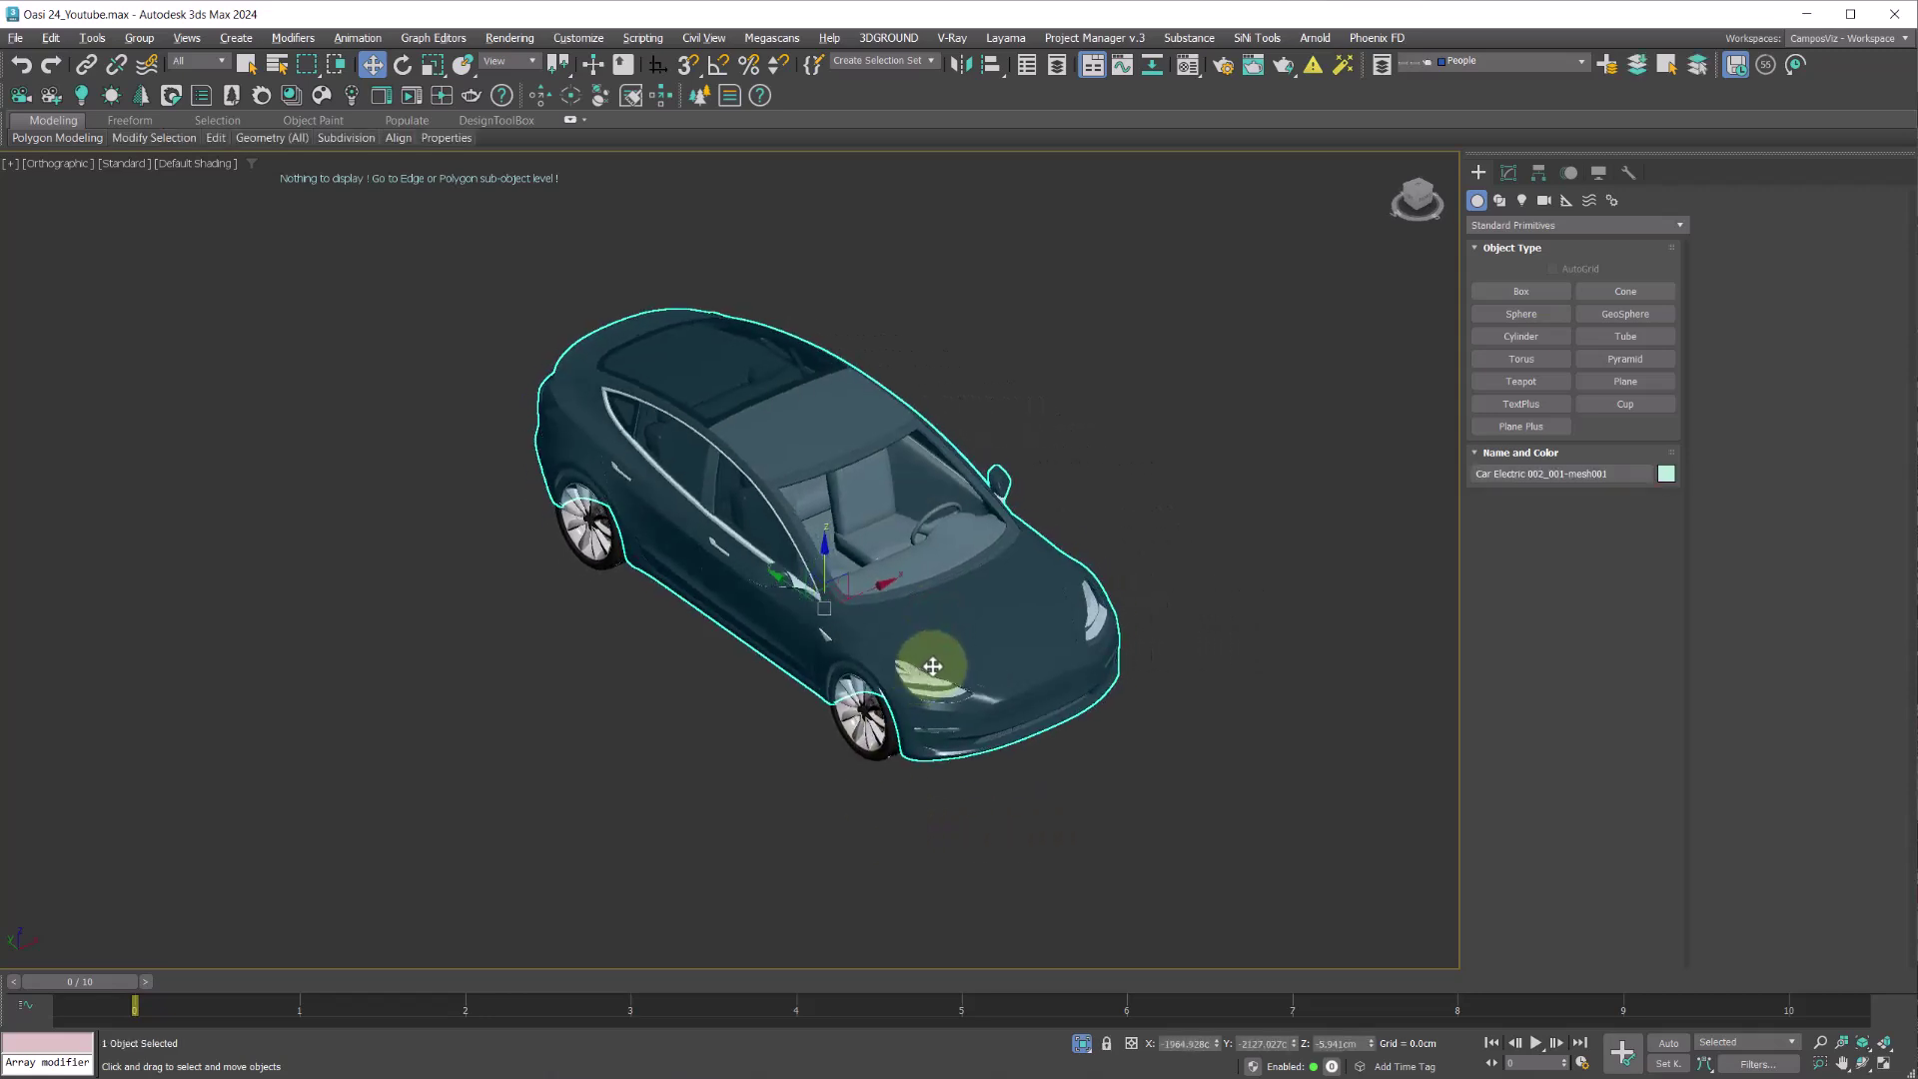
click(854, 714)
click(590, 535)
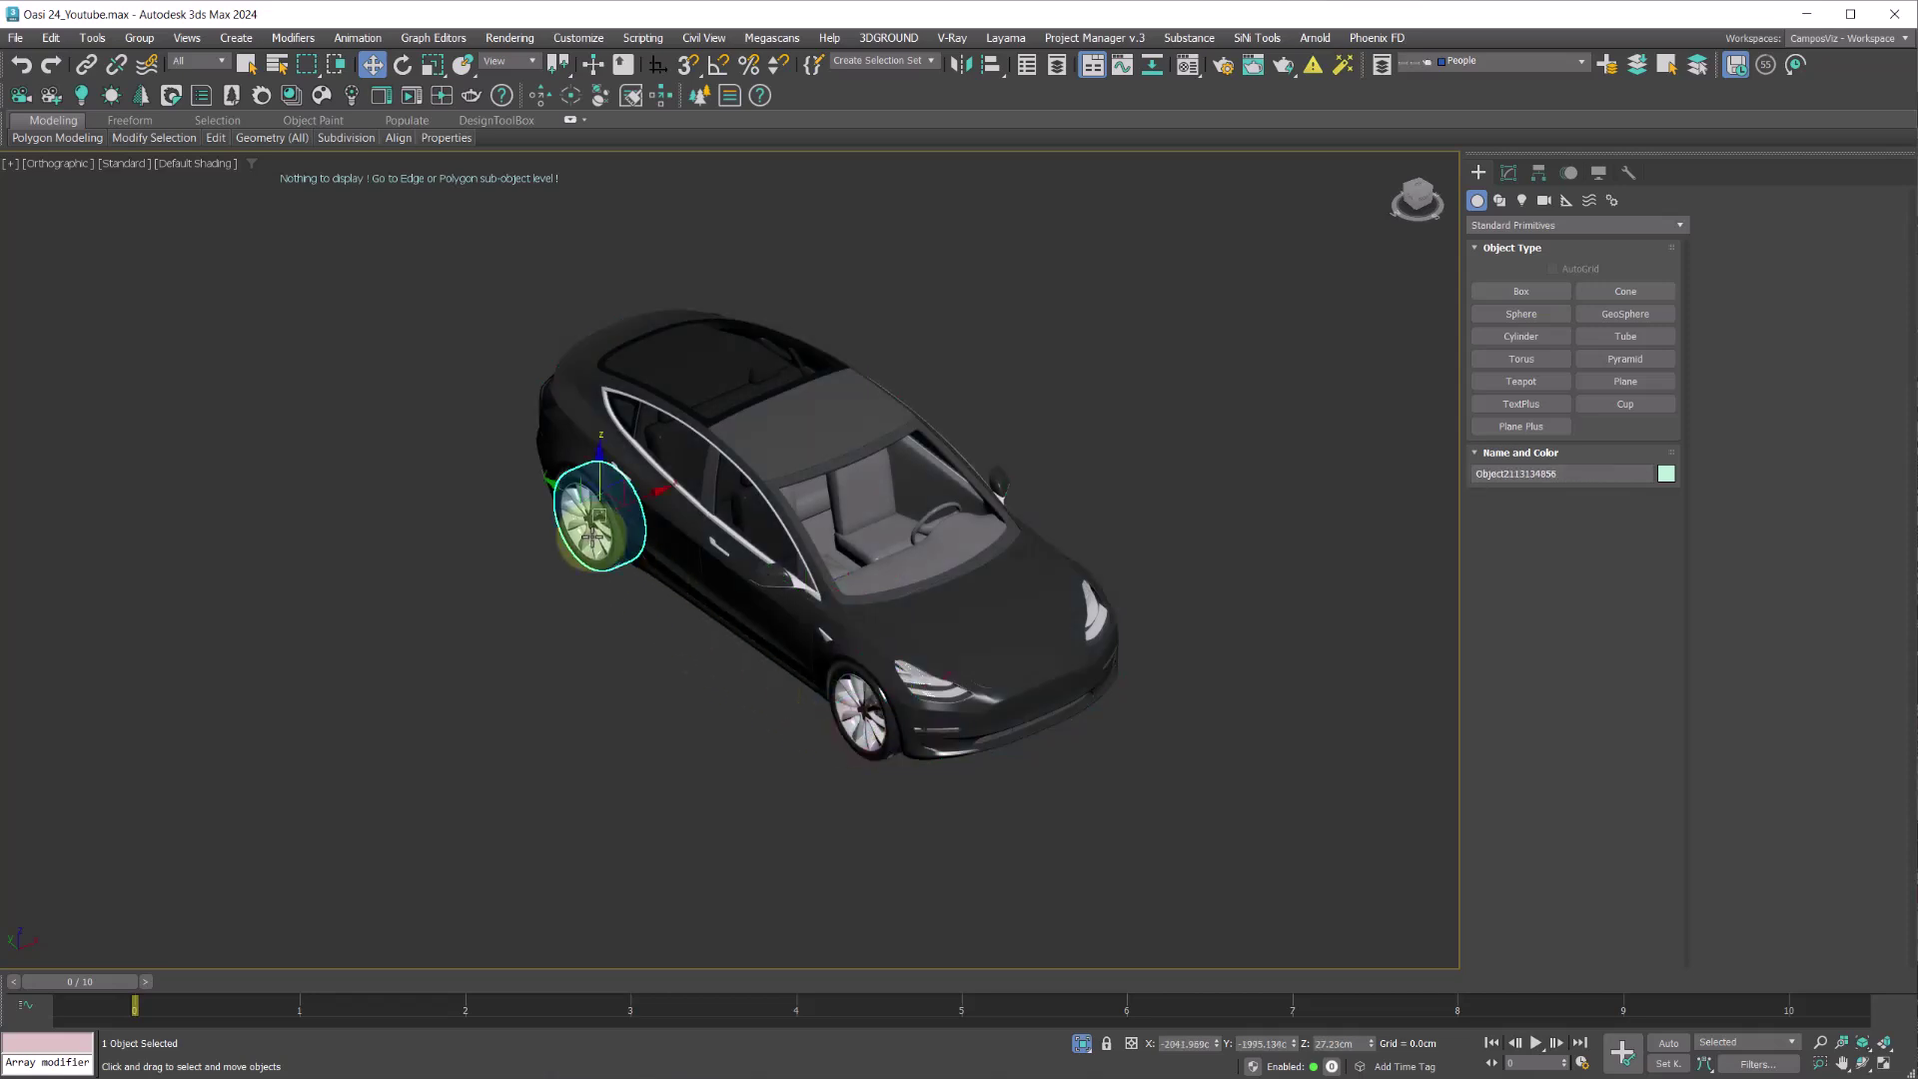
- Check the far-side front and rear wheels are separate objects, then clear the selection
alt+middle_drag(919, 623, 755, 624)
click(532, 760)
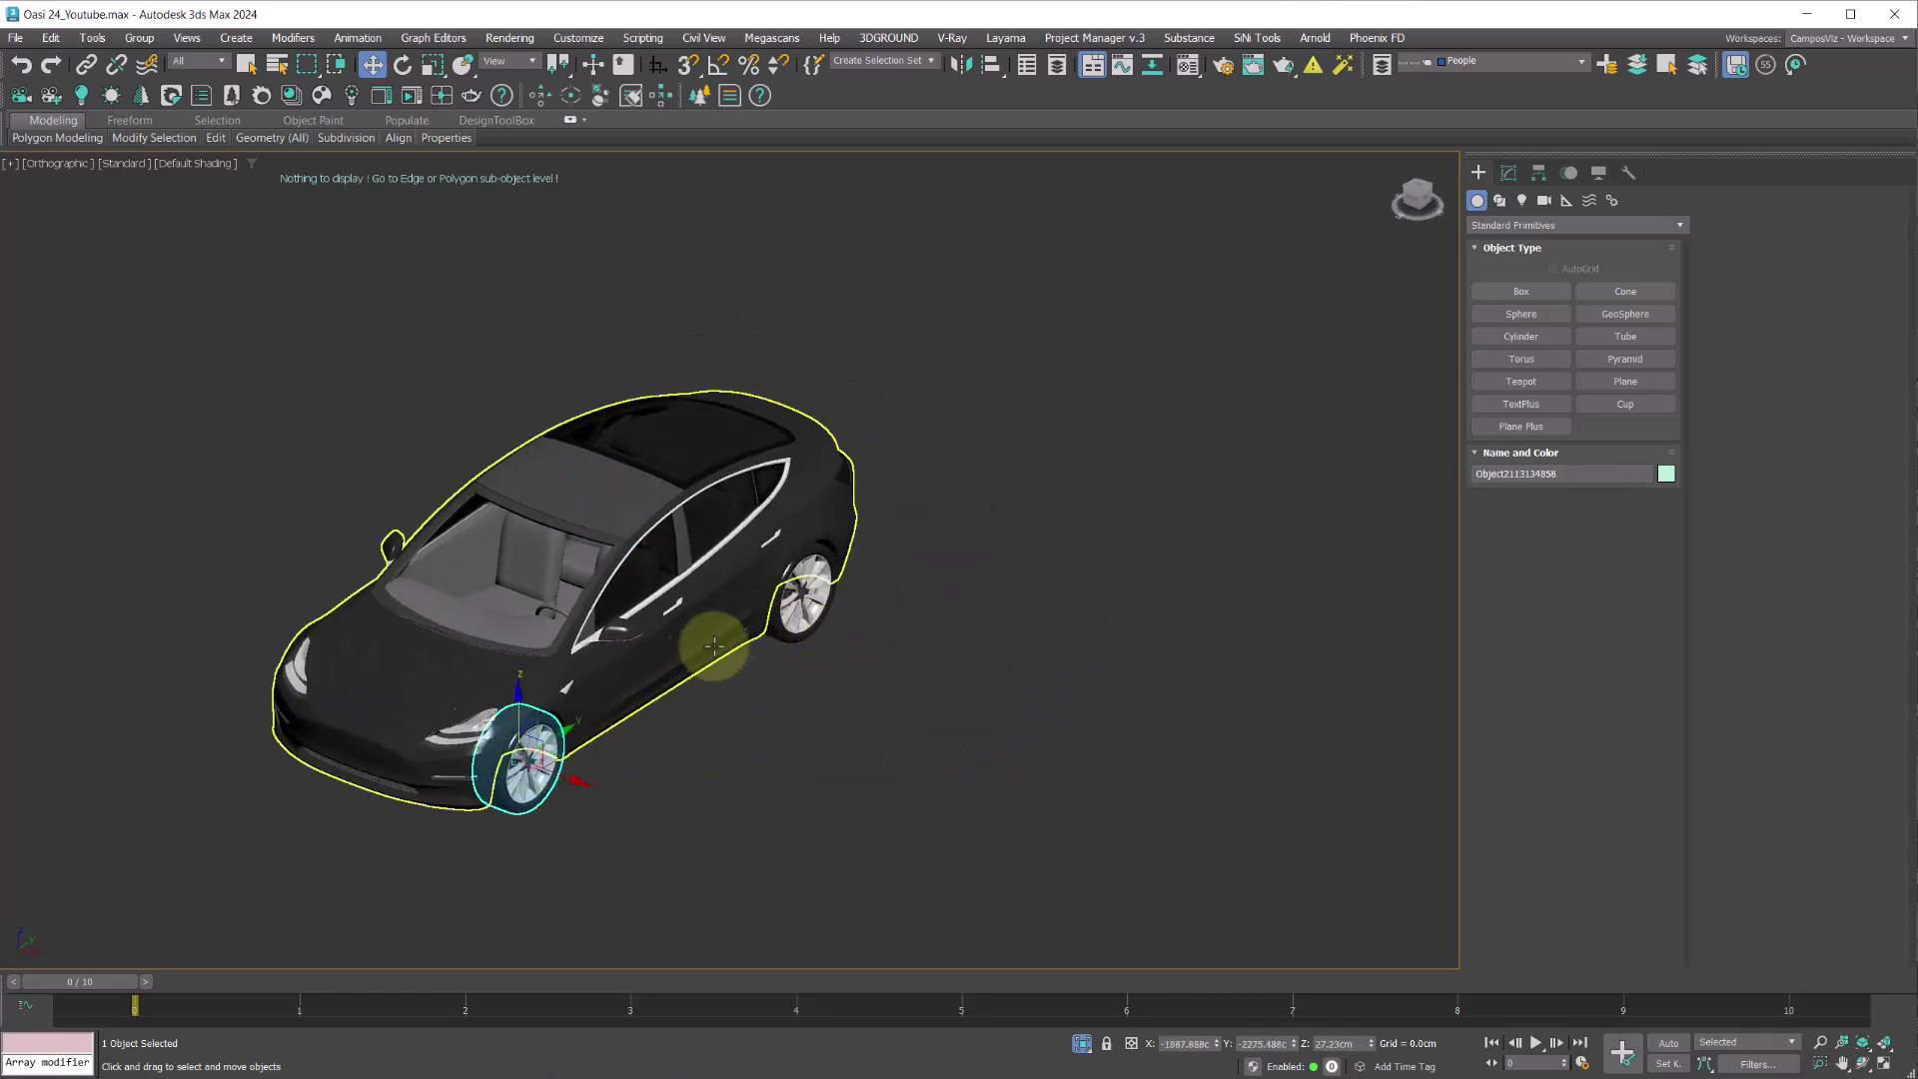
click(792, 589)
alt+middle_drag(707, 723, 1033, 626)
click(1041, 613)
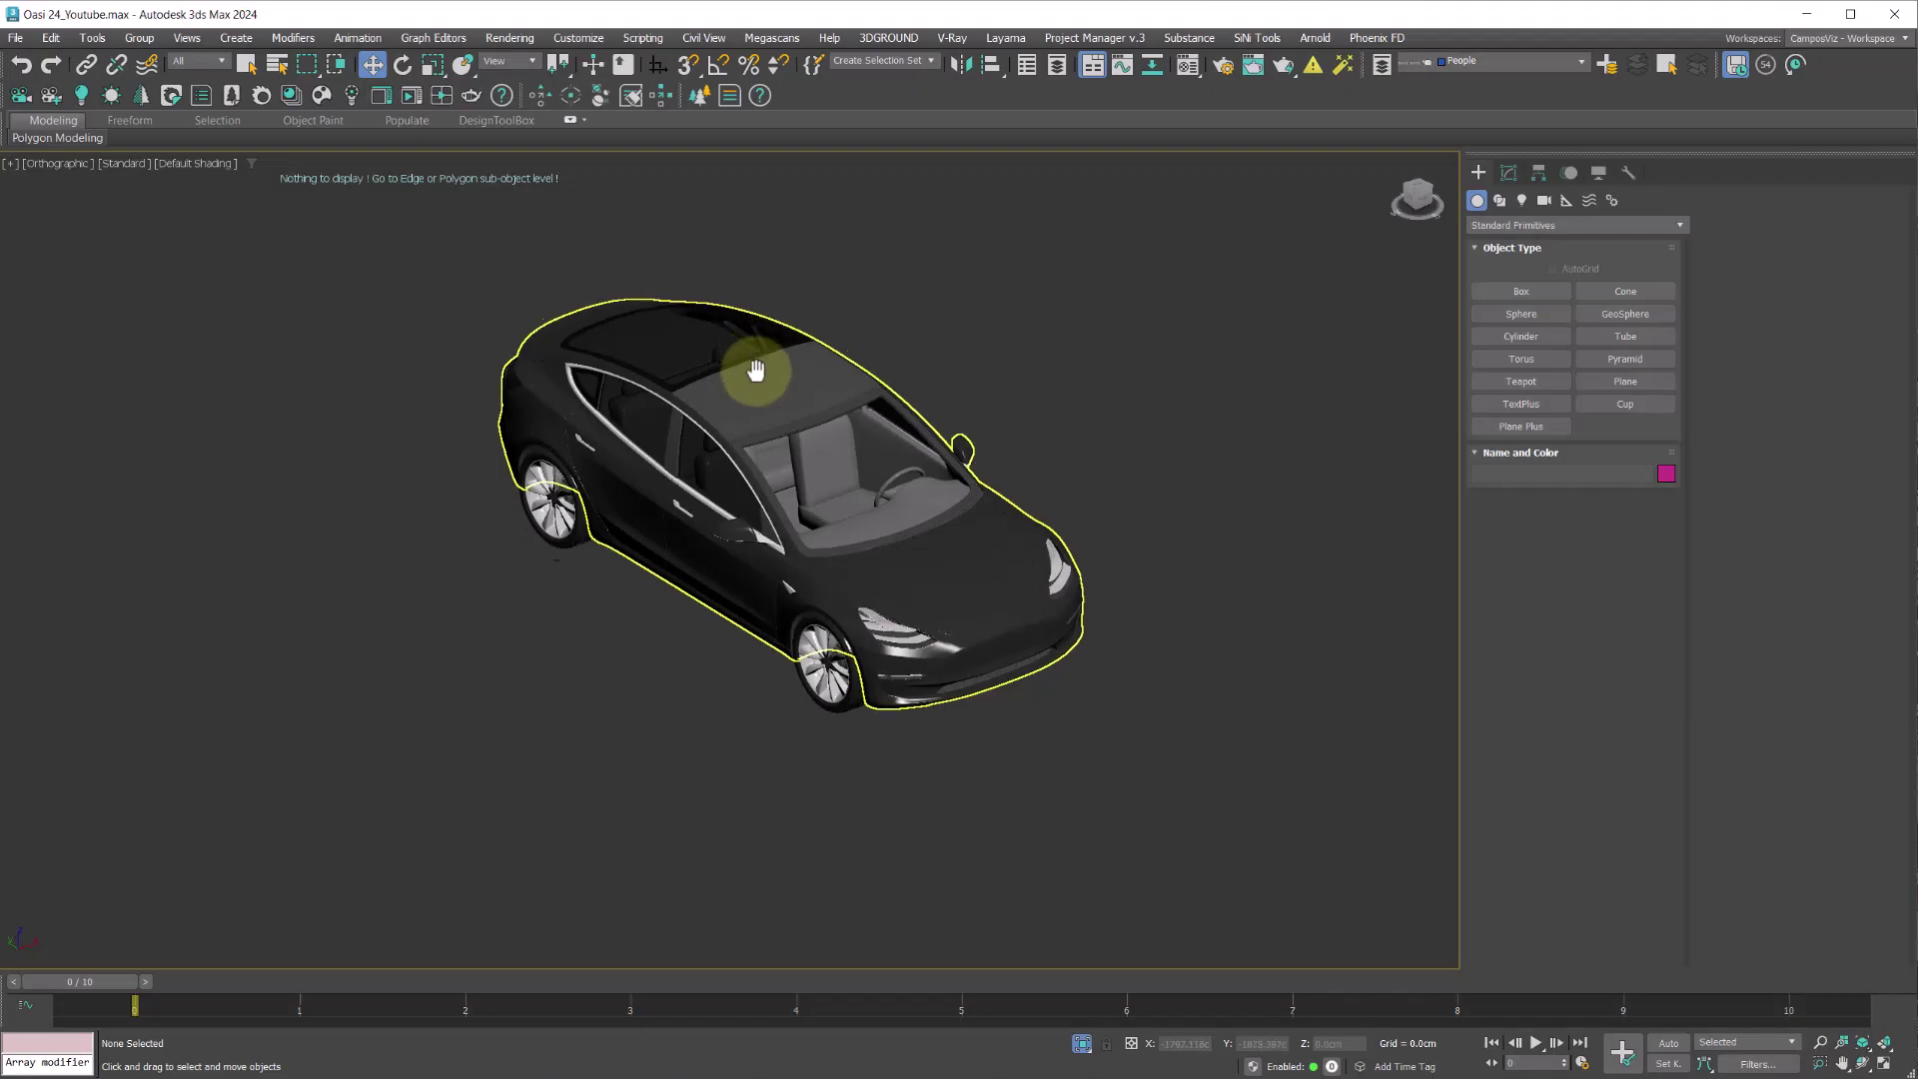
middle_drag(756, 369, 759, 445)
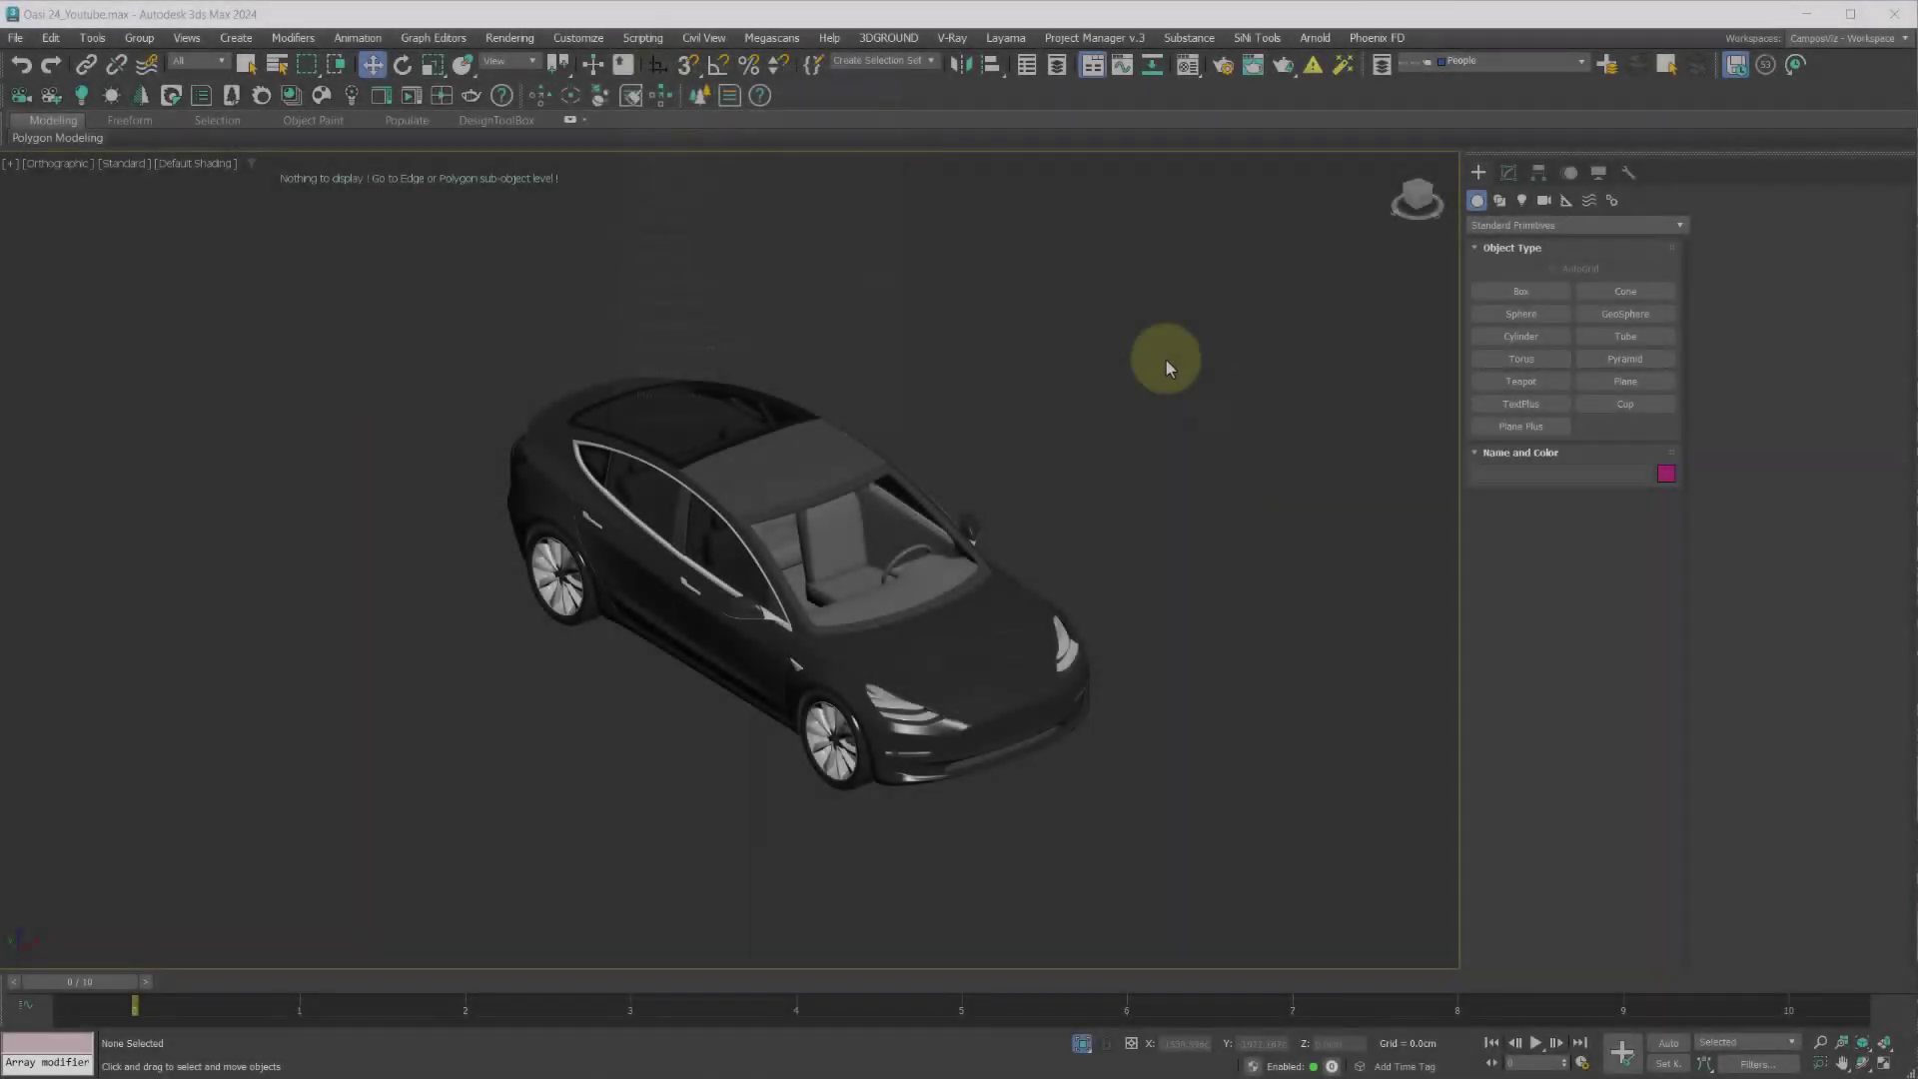
- Run the Vehicle Rigger 1.0 script via Open Script, then open Customize User Interface
click(642, 37)
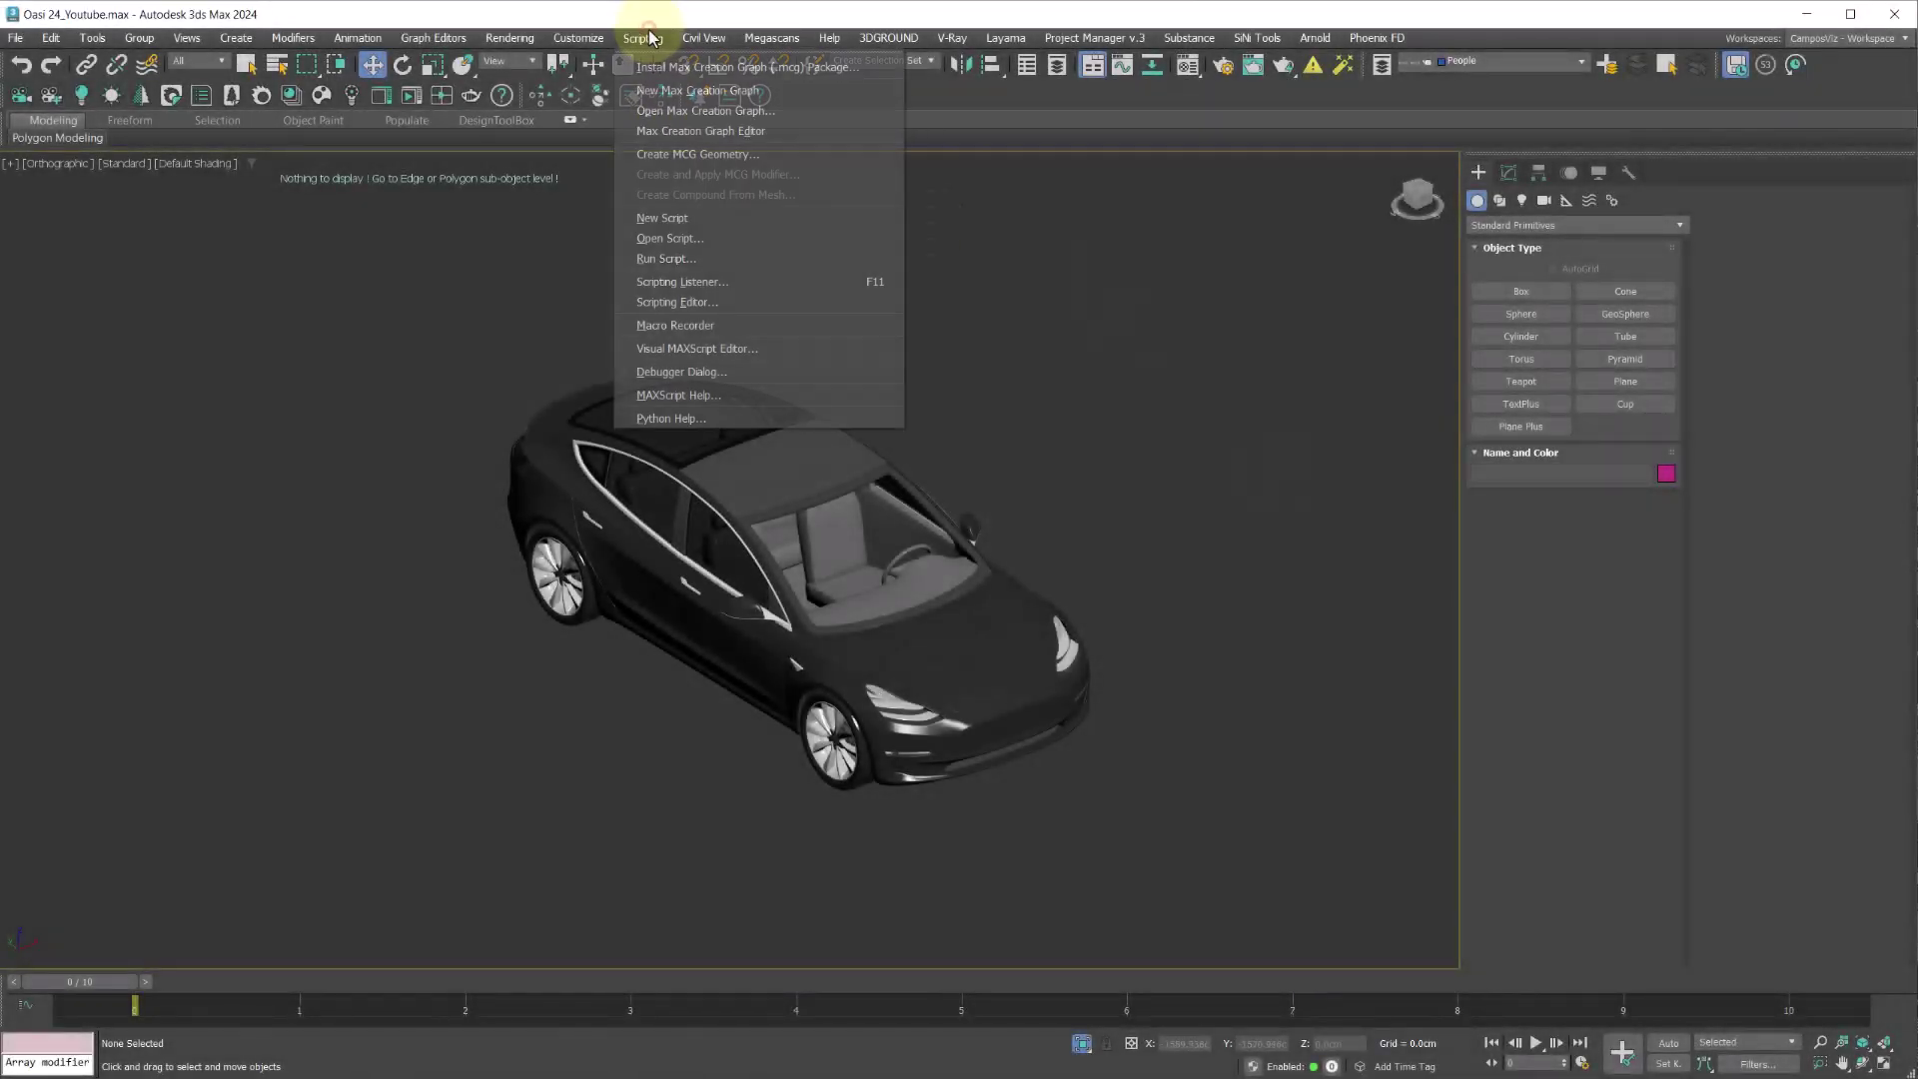
click(690, 245)
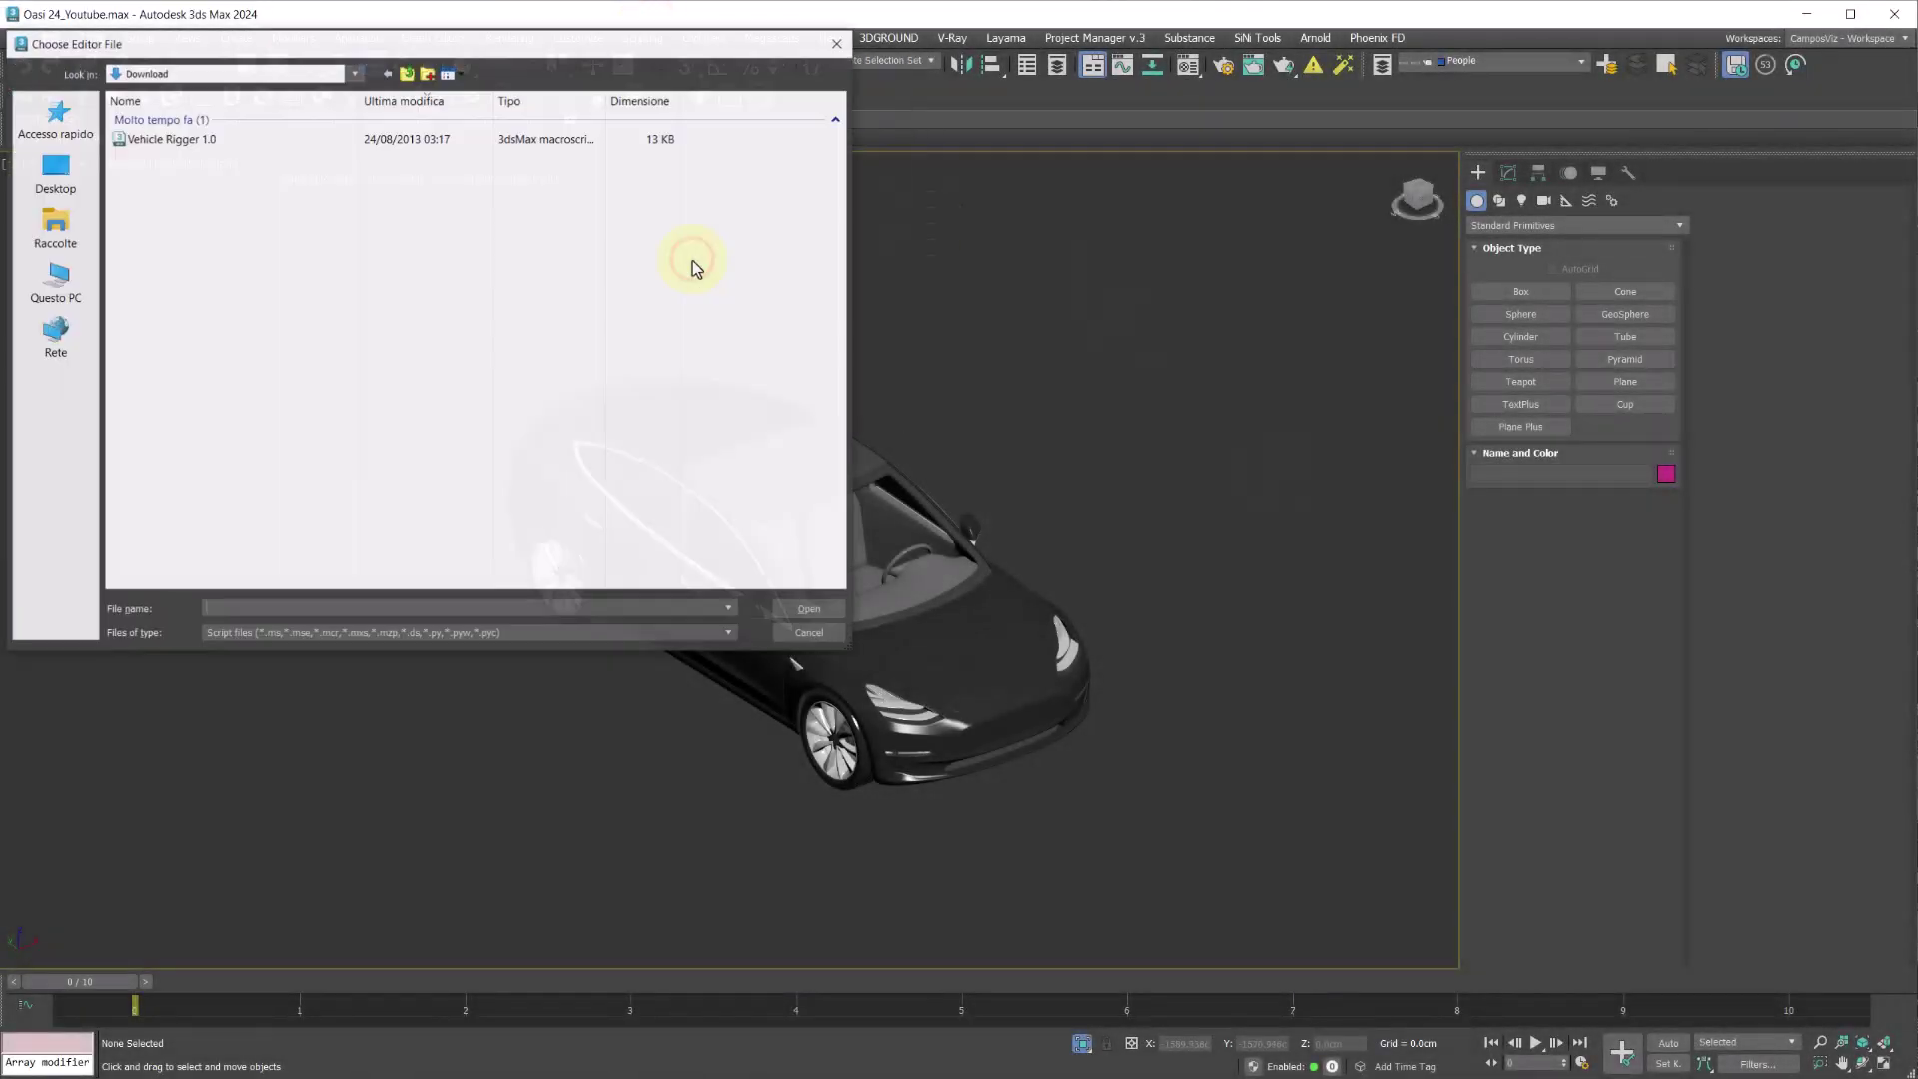
double_click(160, 138)
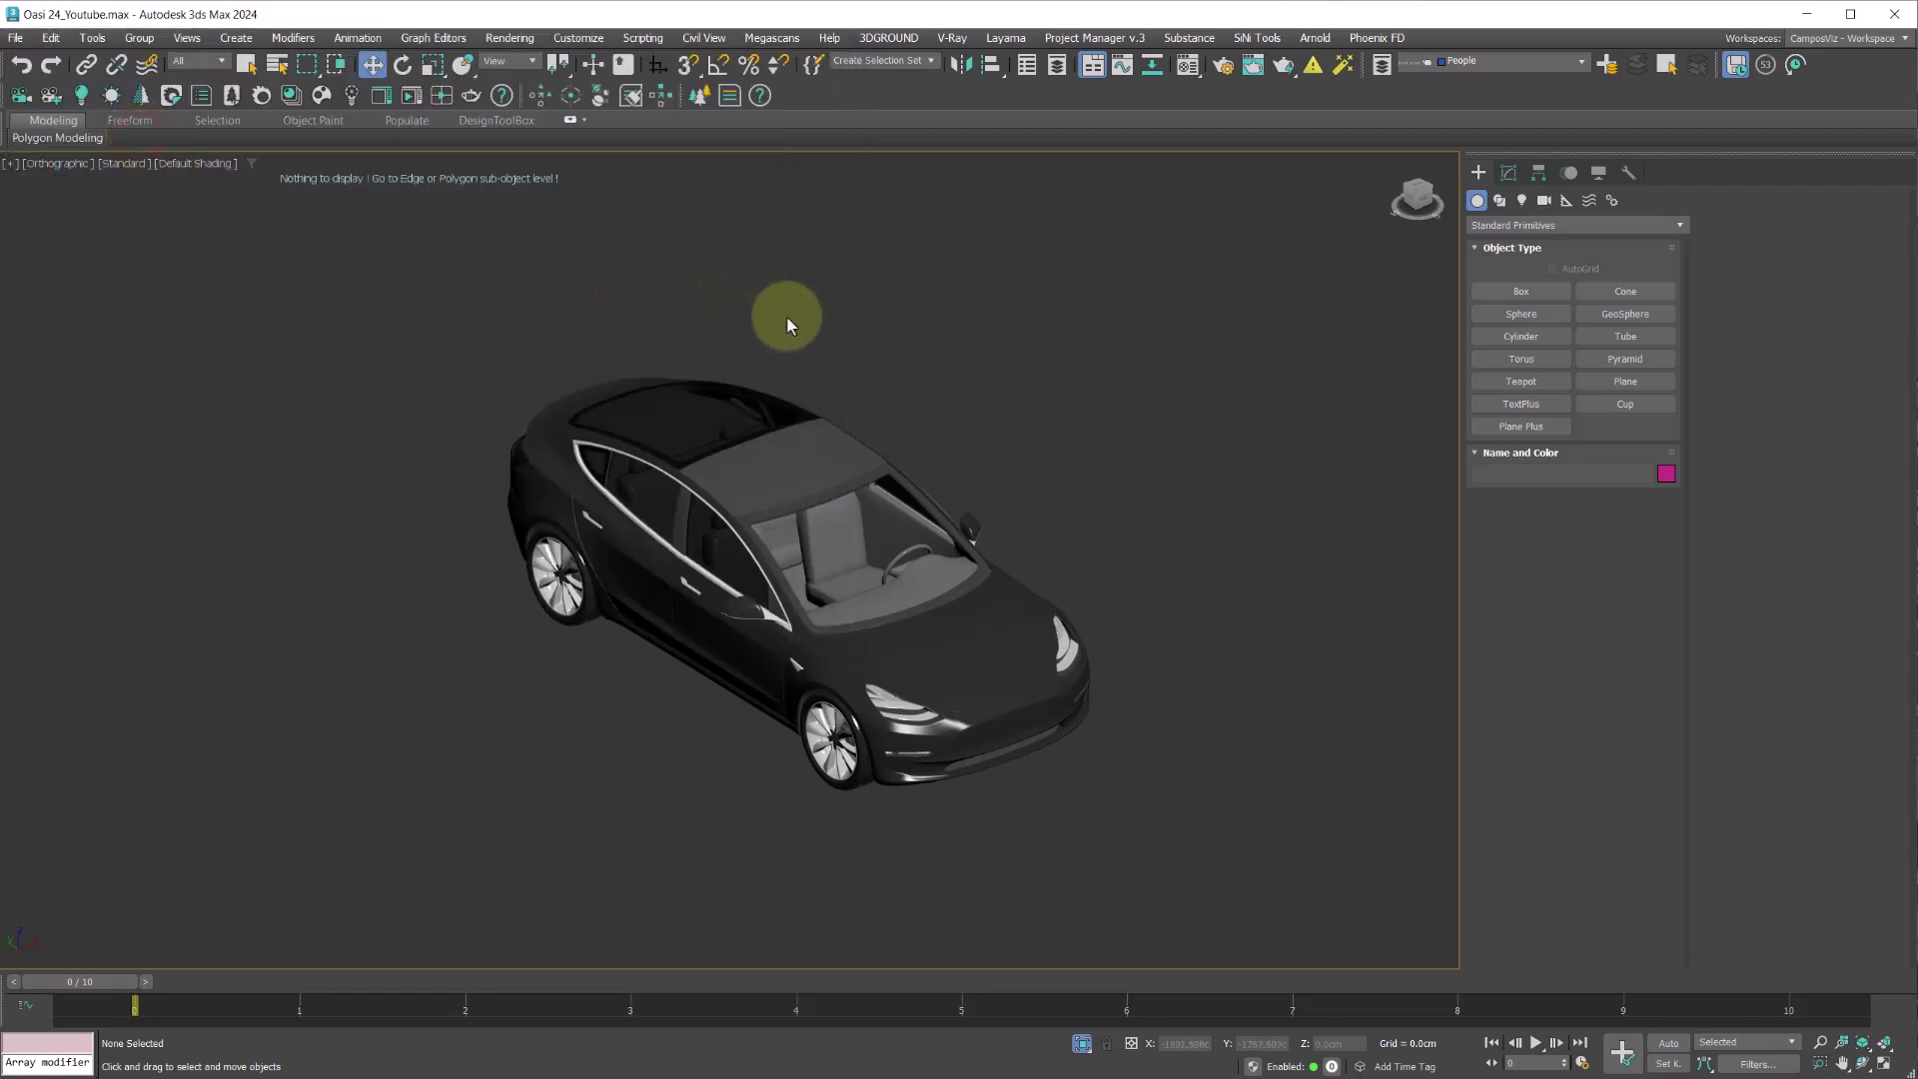
click(577, 40)
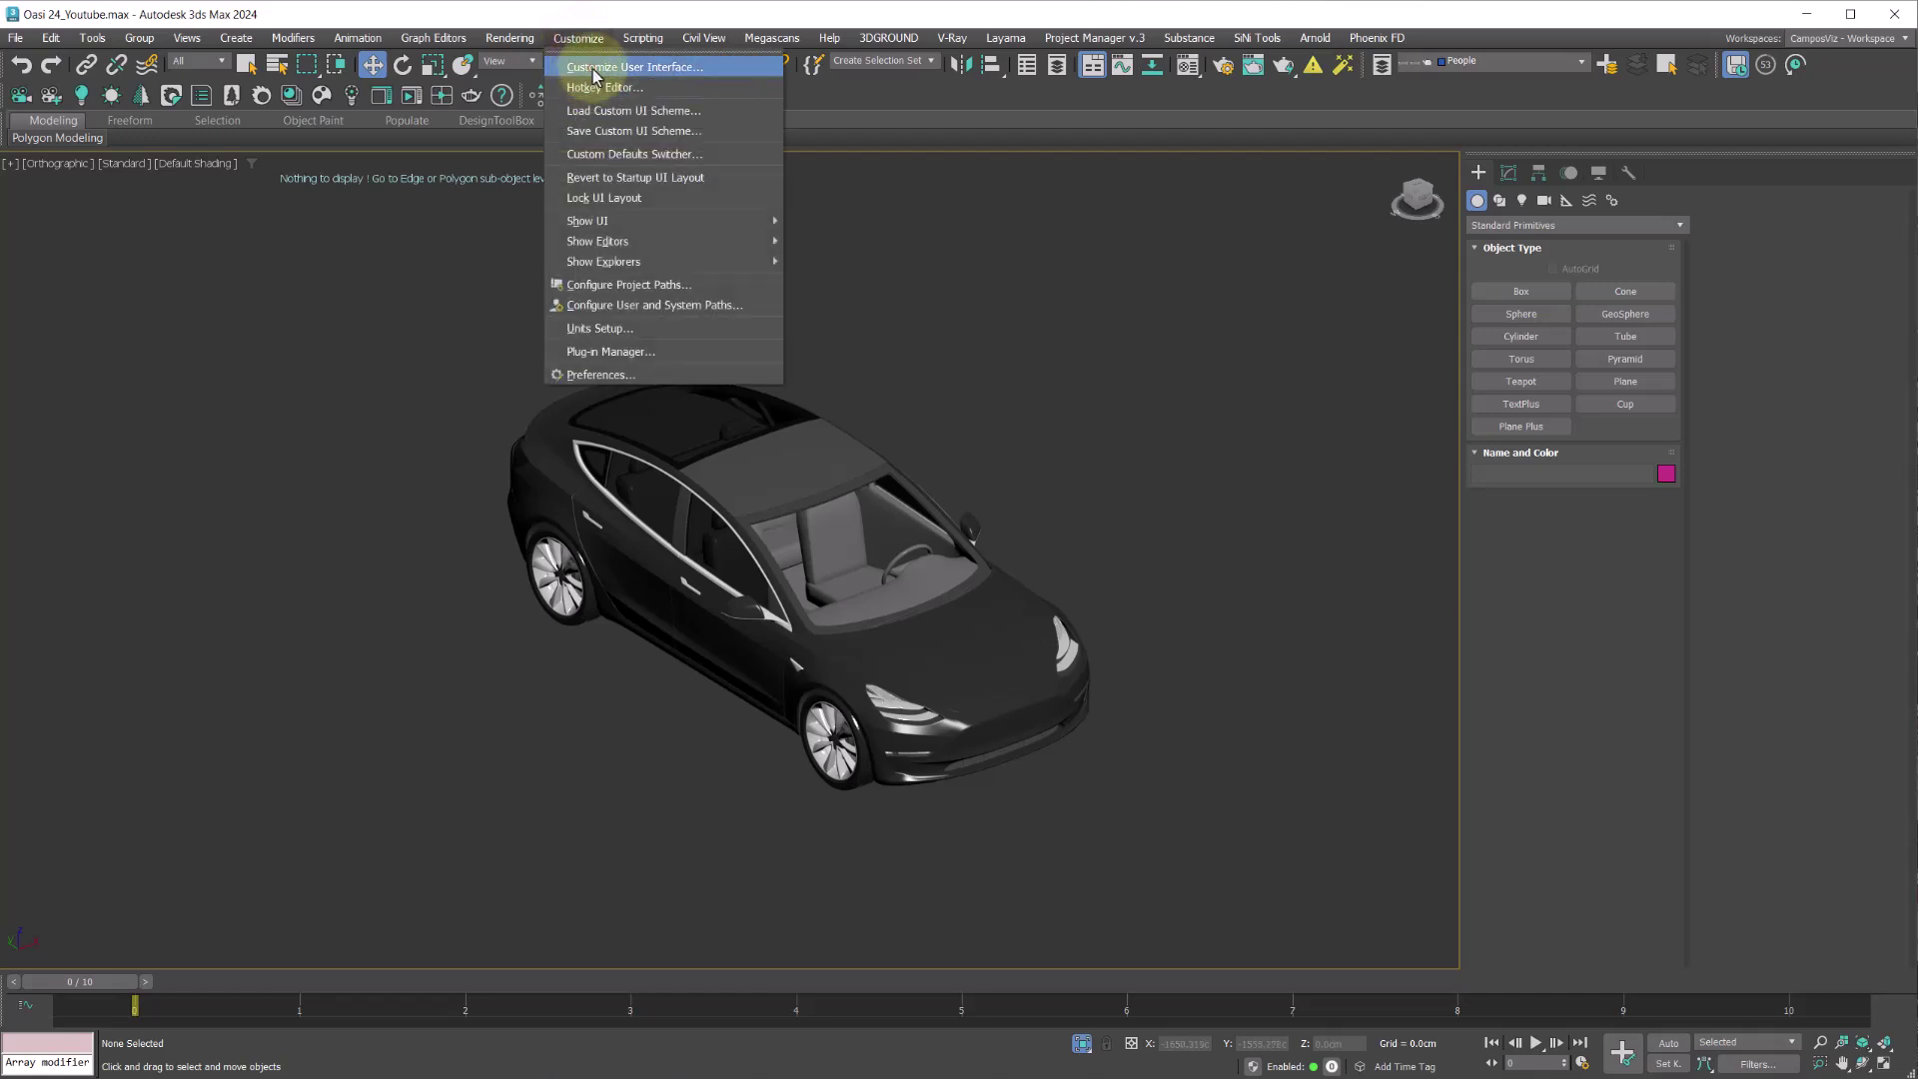
click(587, 65)
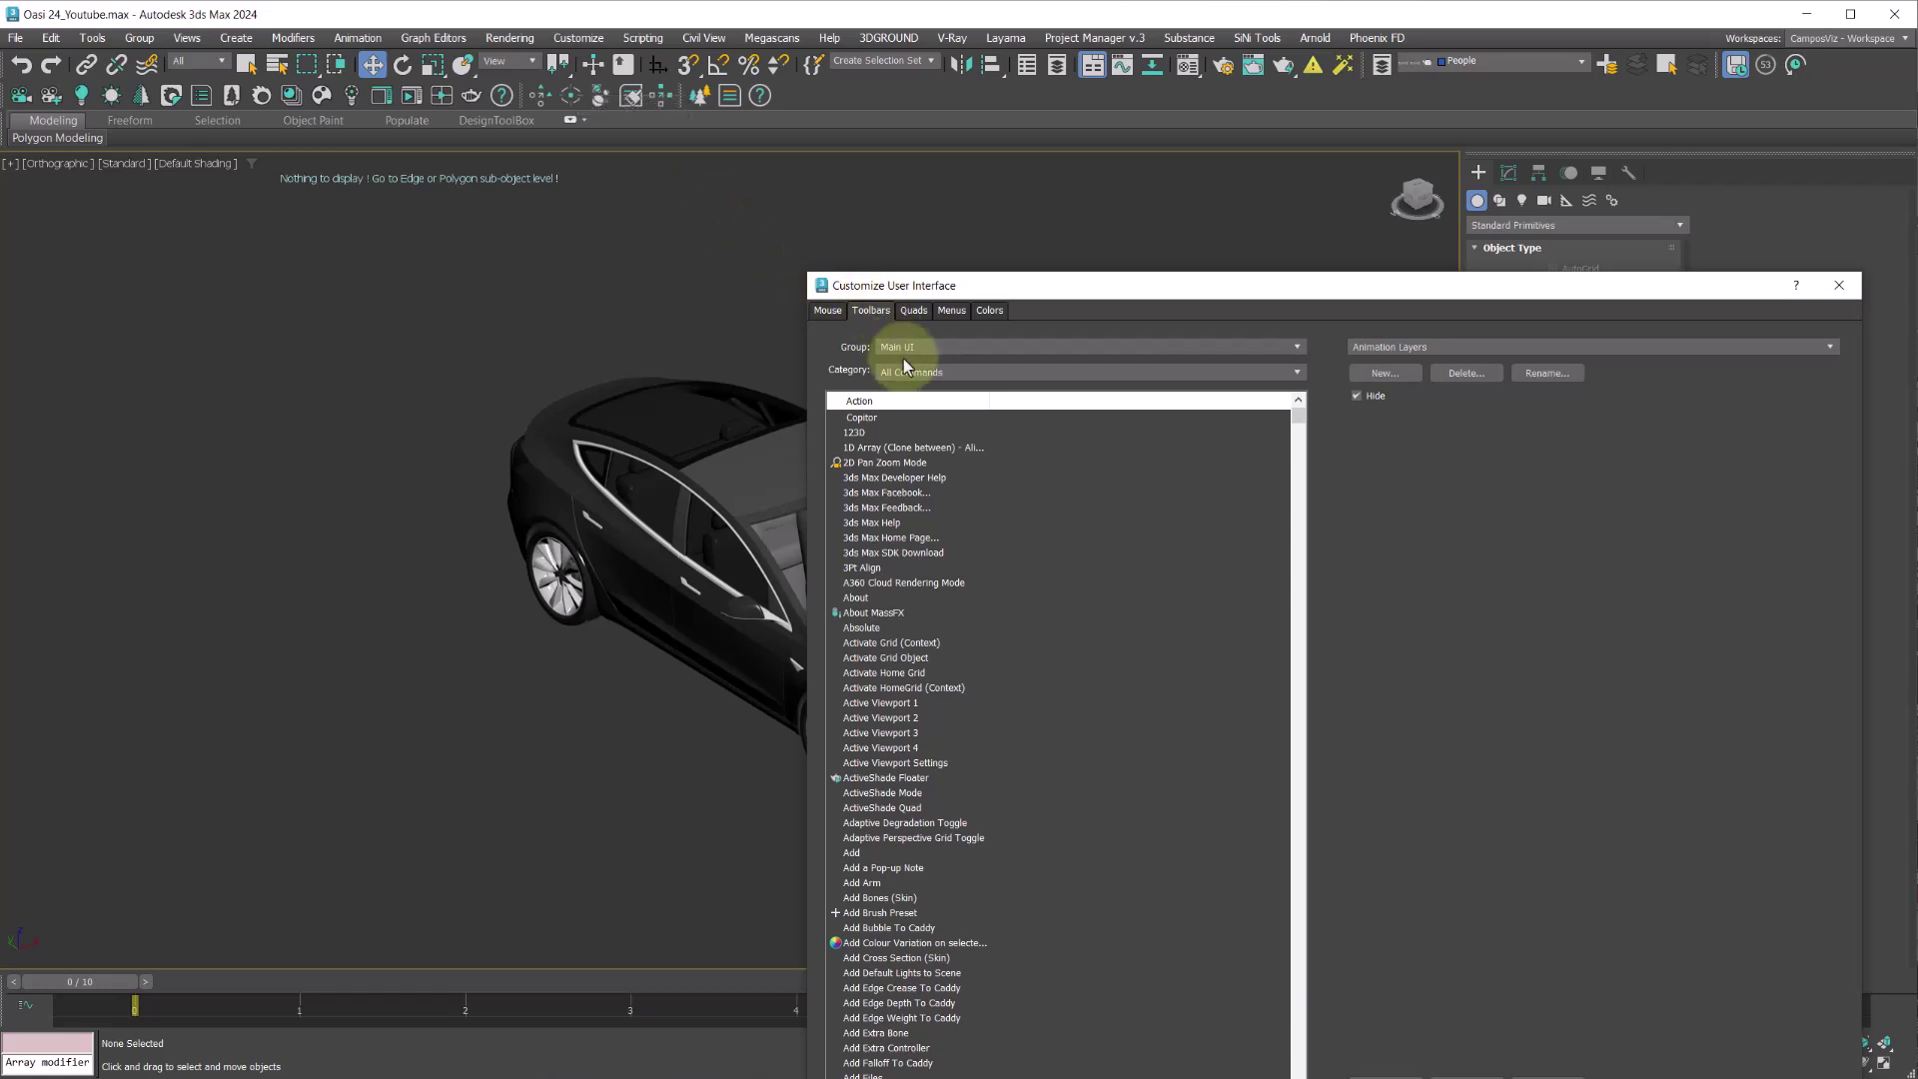
- Create a 'Personal Toolbar' and drag the Vehicle Rigger 1.0 action onto it
click(886, 583)
text(veh)
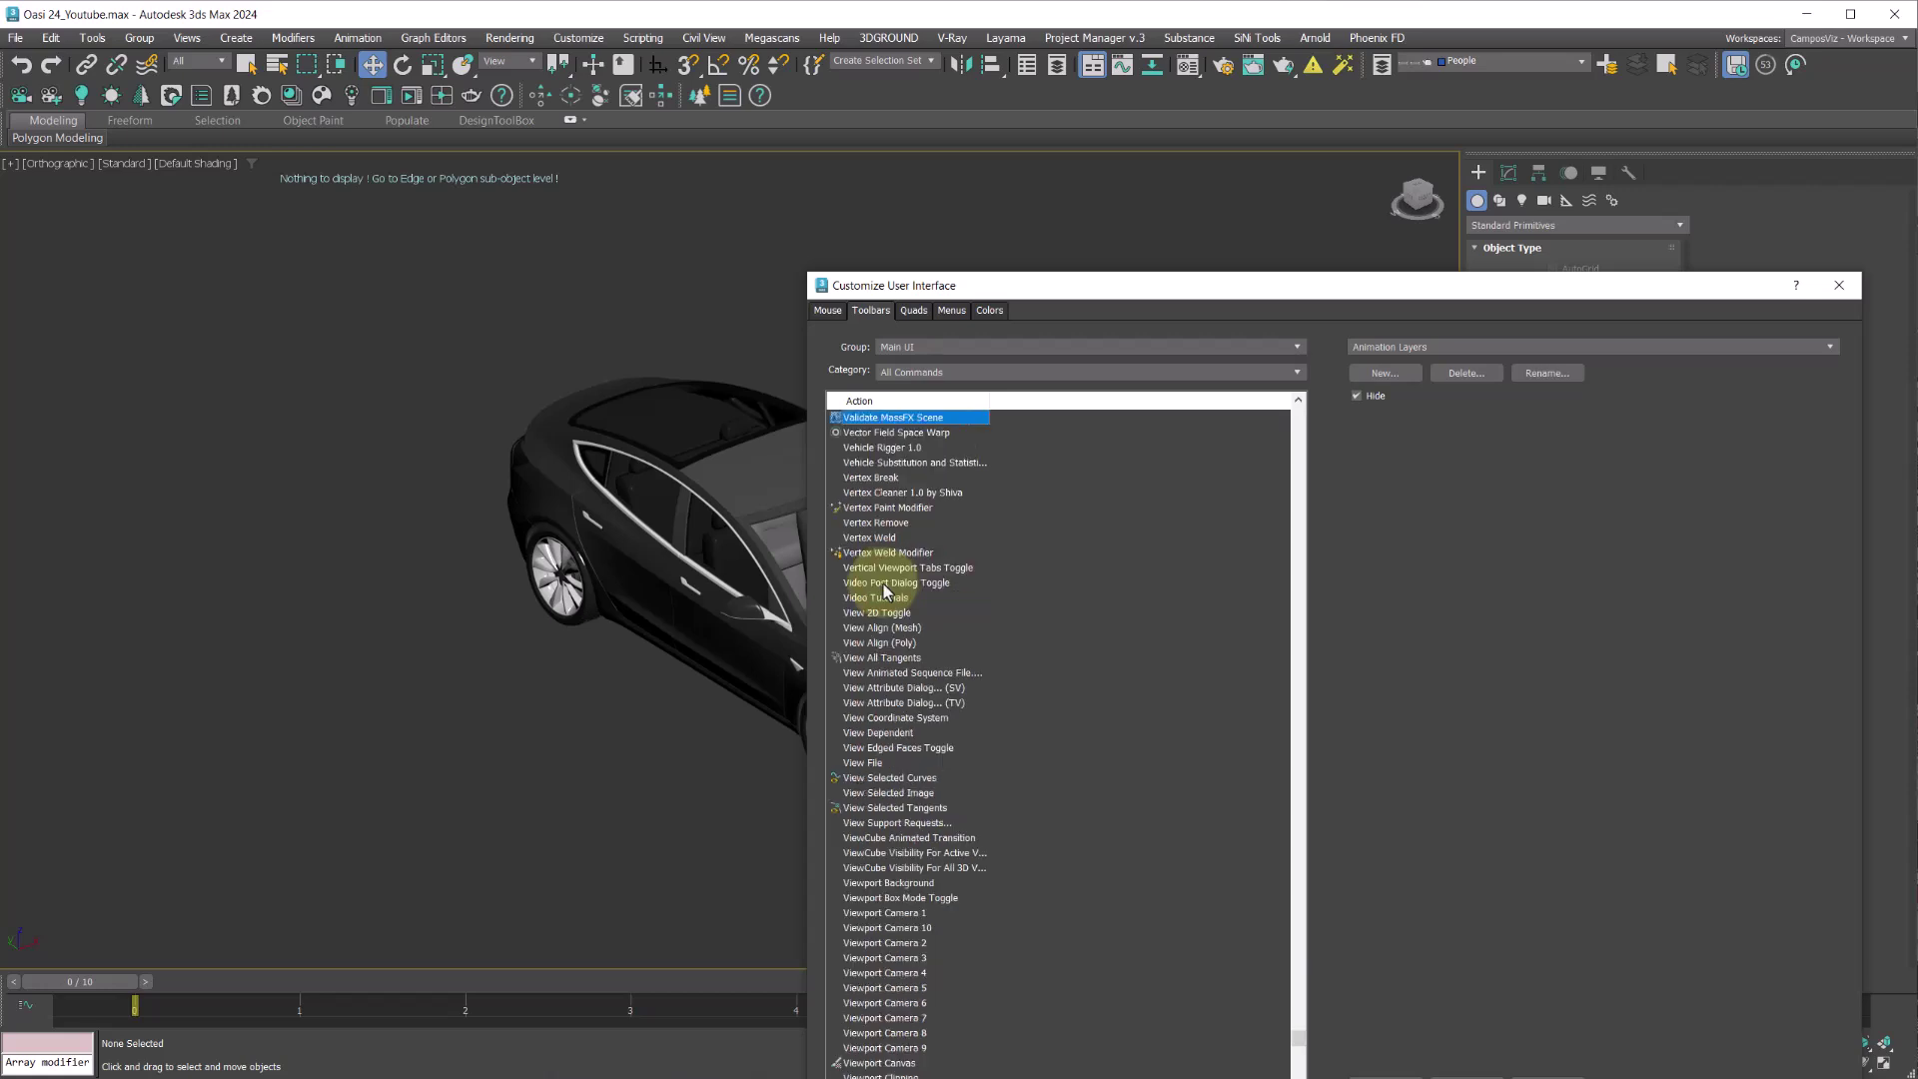
click(1384, 374)
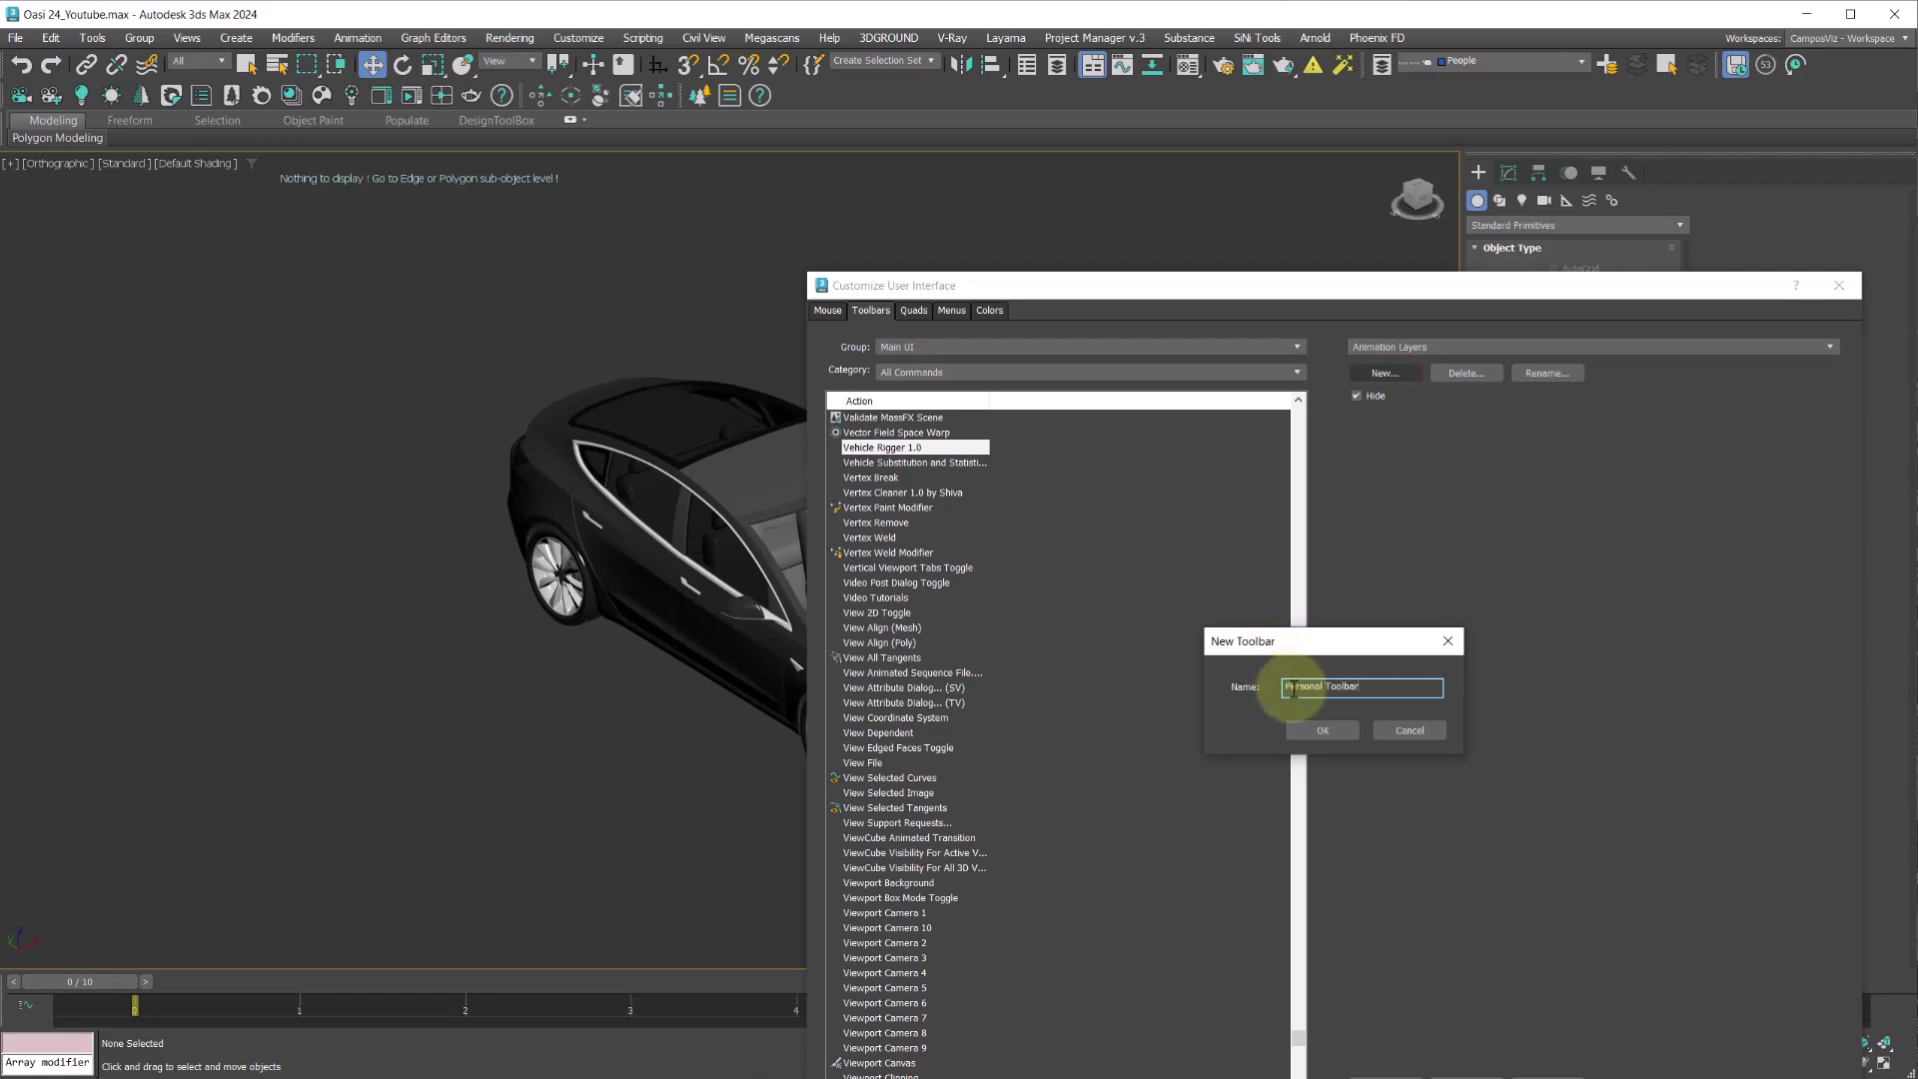
key(Return)
drag(1362, 289, 788, 255)
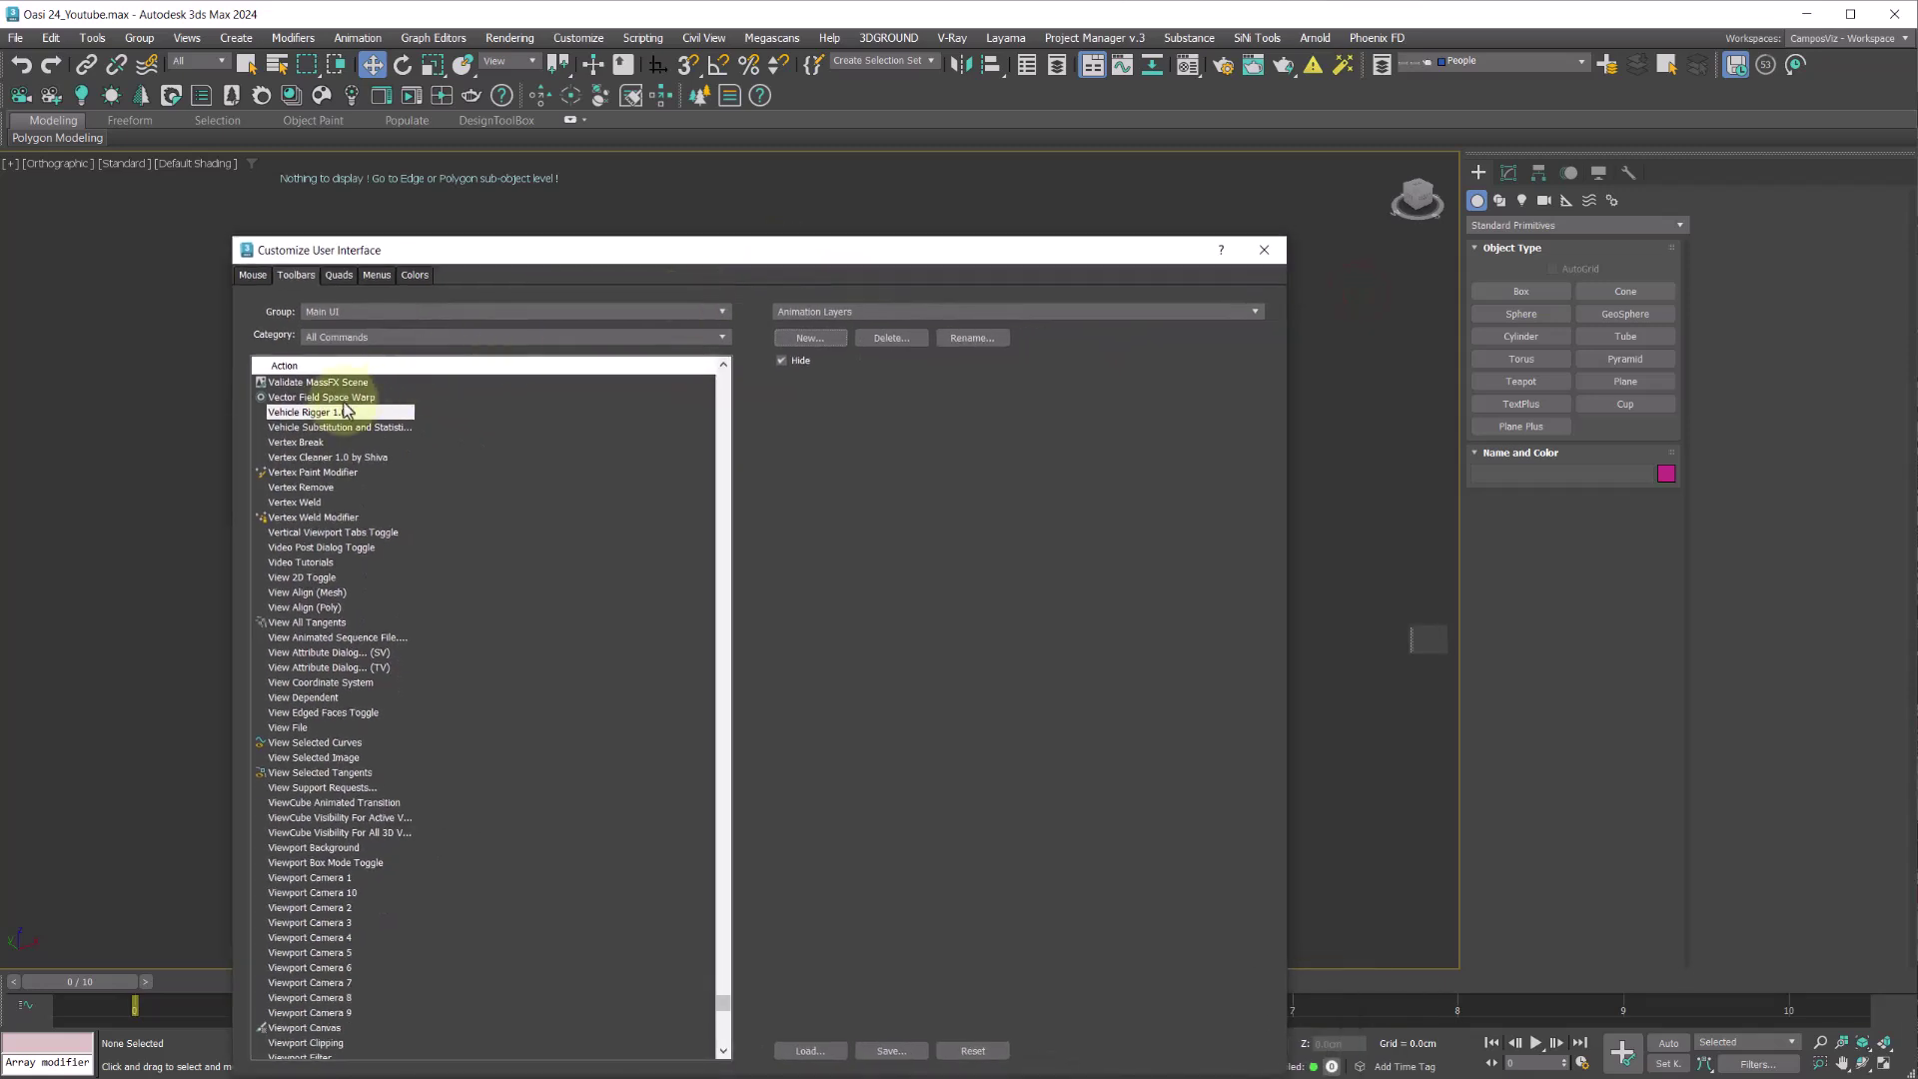
drag(345, 409, 813, 98)
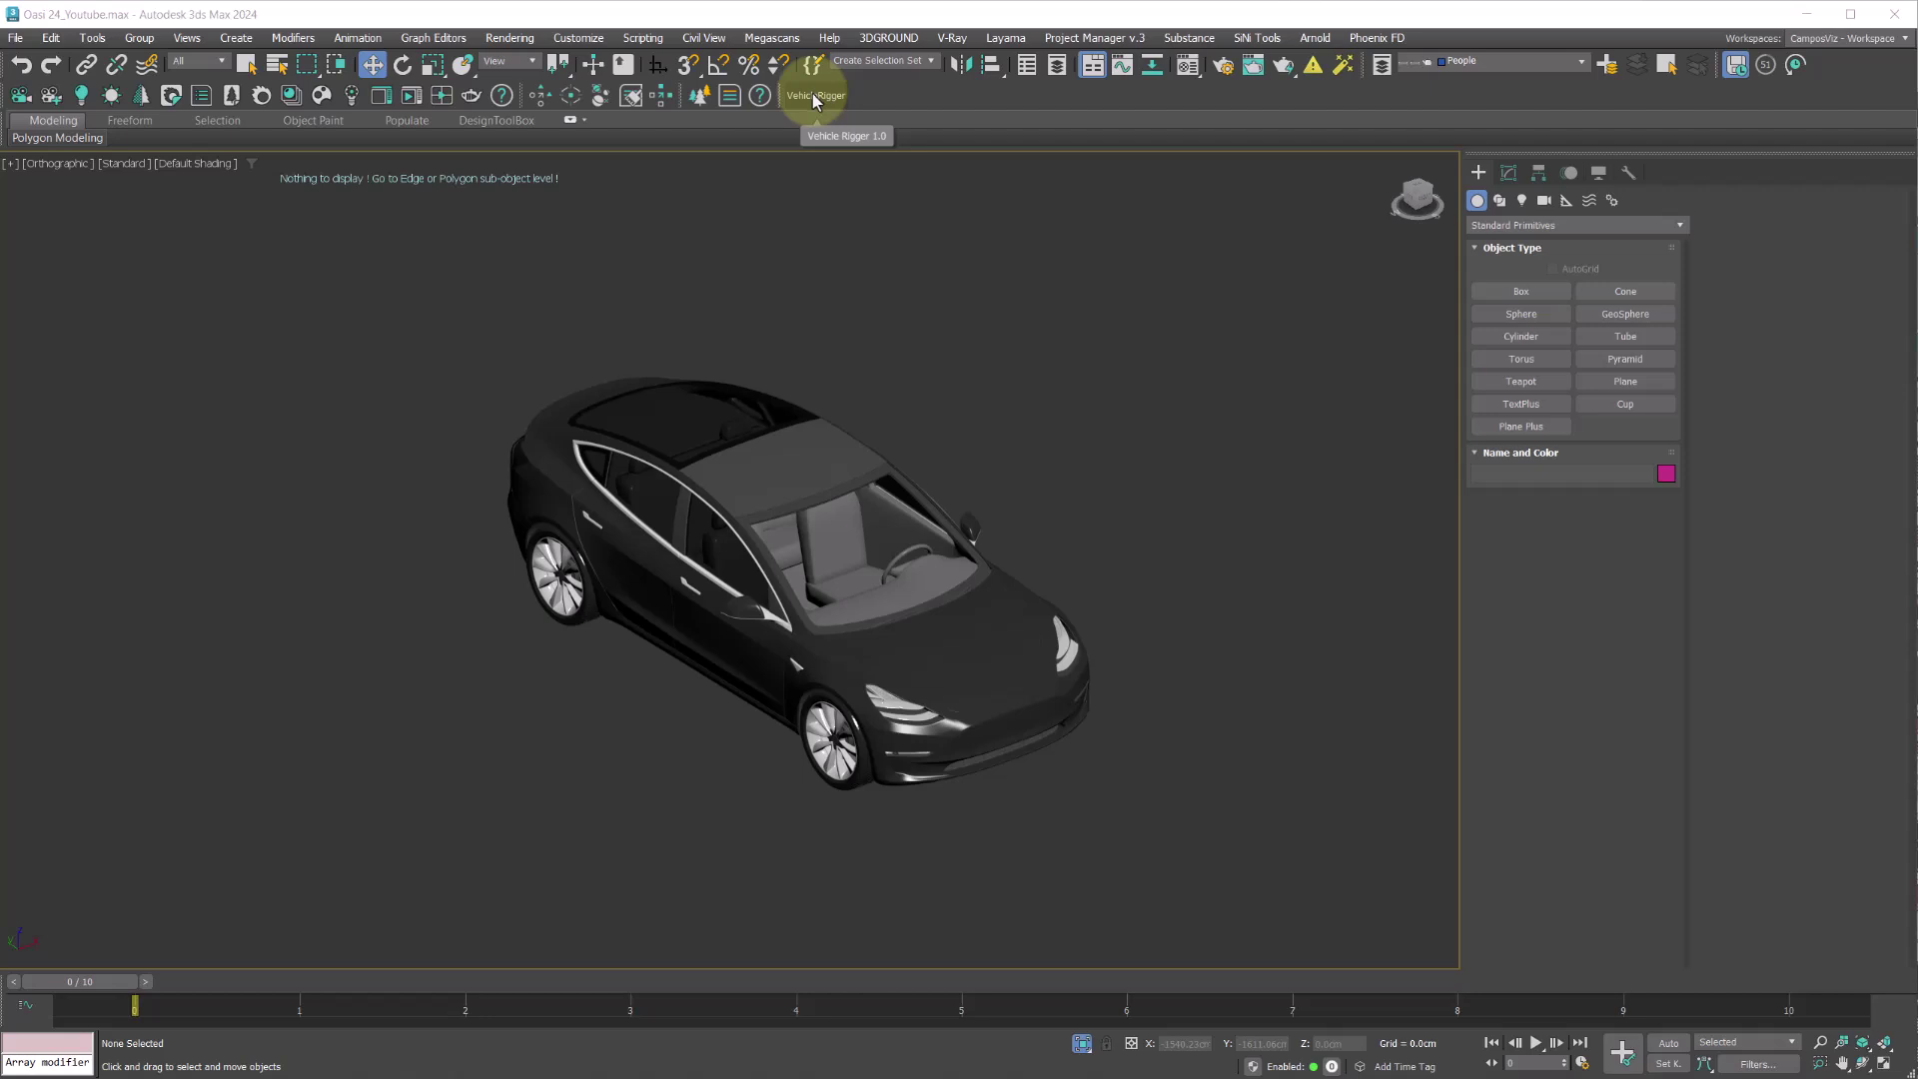
- Launch Vehicle Rigger 1.0 and assign both front wheels with Get Front Wheels
click(812, 94)
drag(954, 454, 1236, 299)
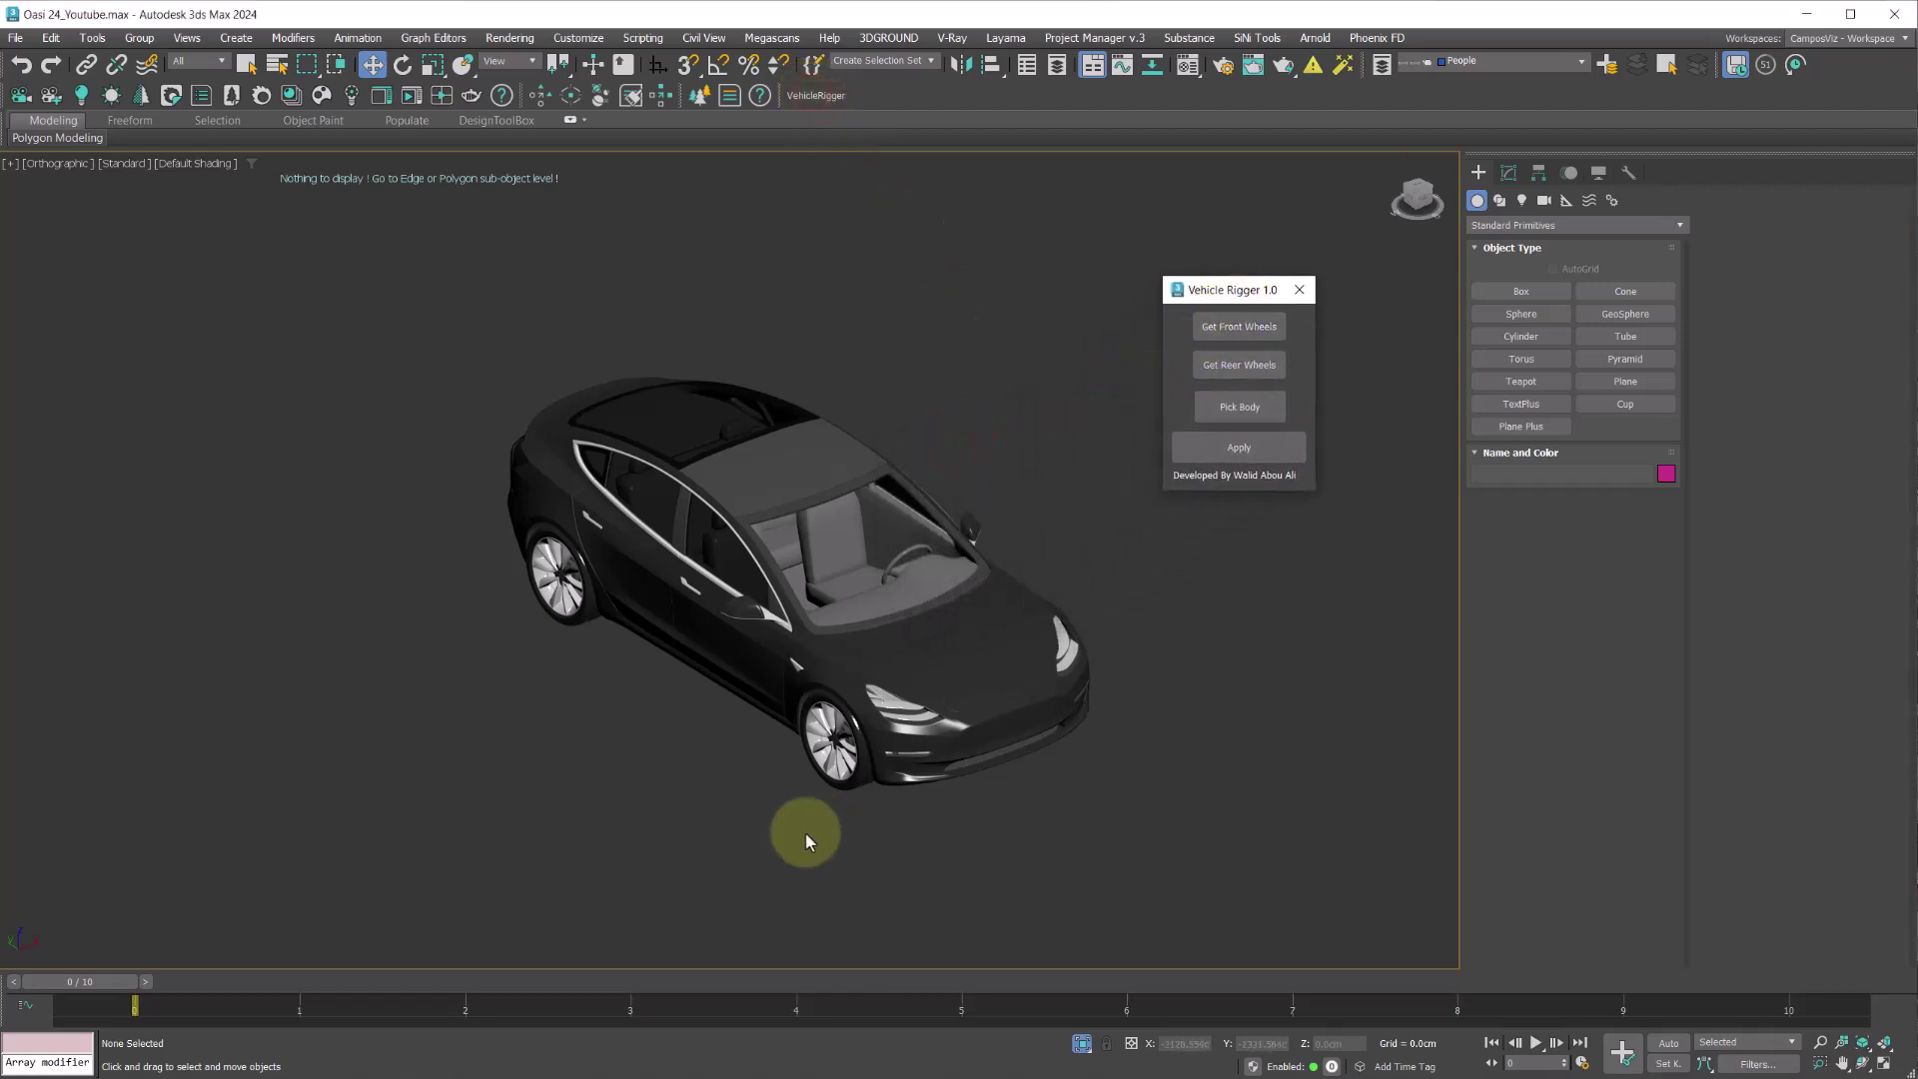
click(829, 749)
alt+middle_drag(1057, 803, 909, 811)
ctrl+click(991, 824)
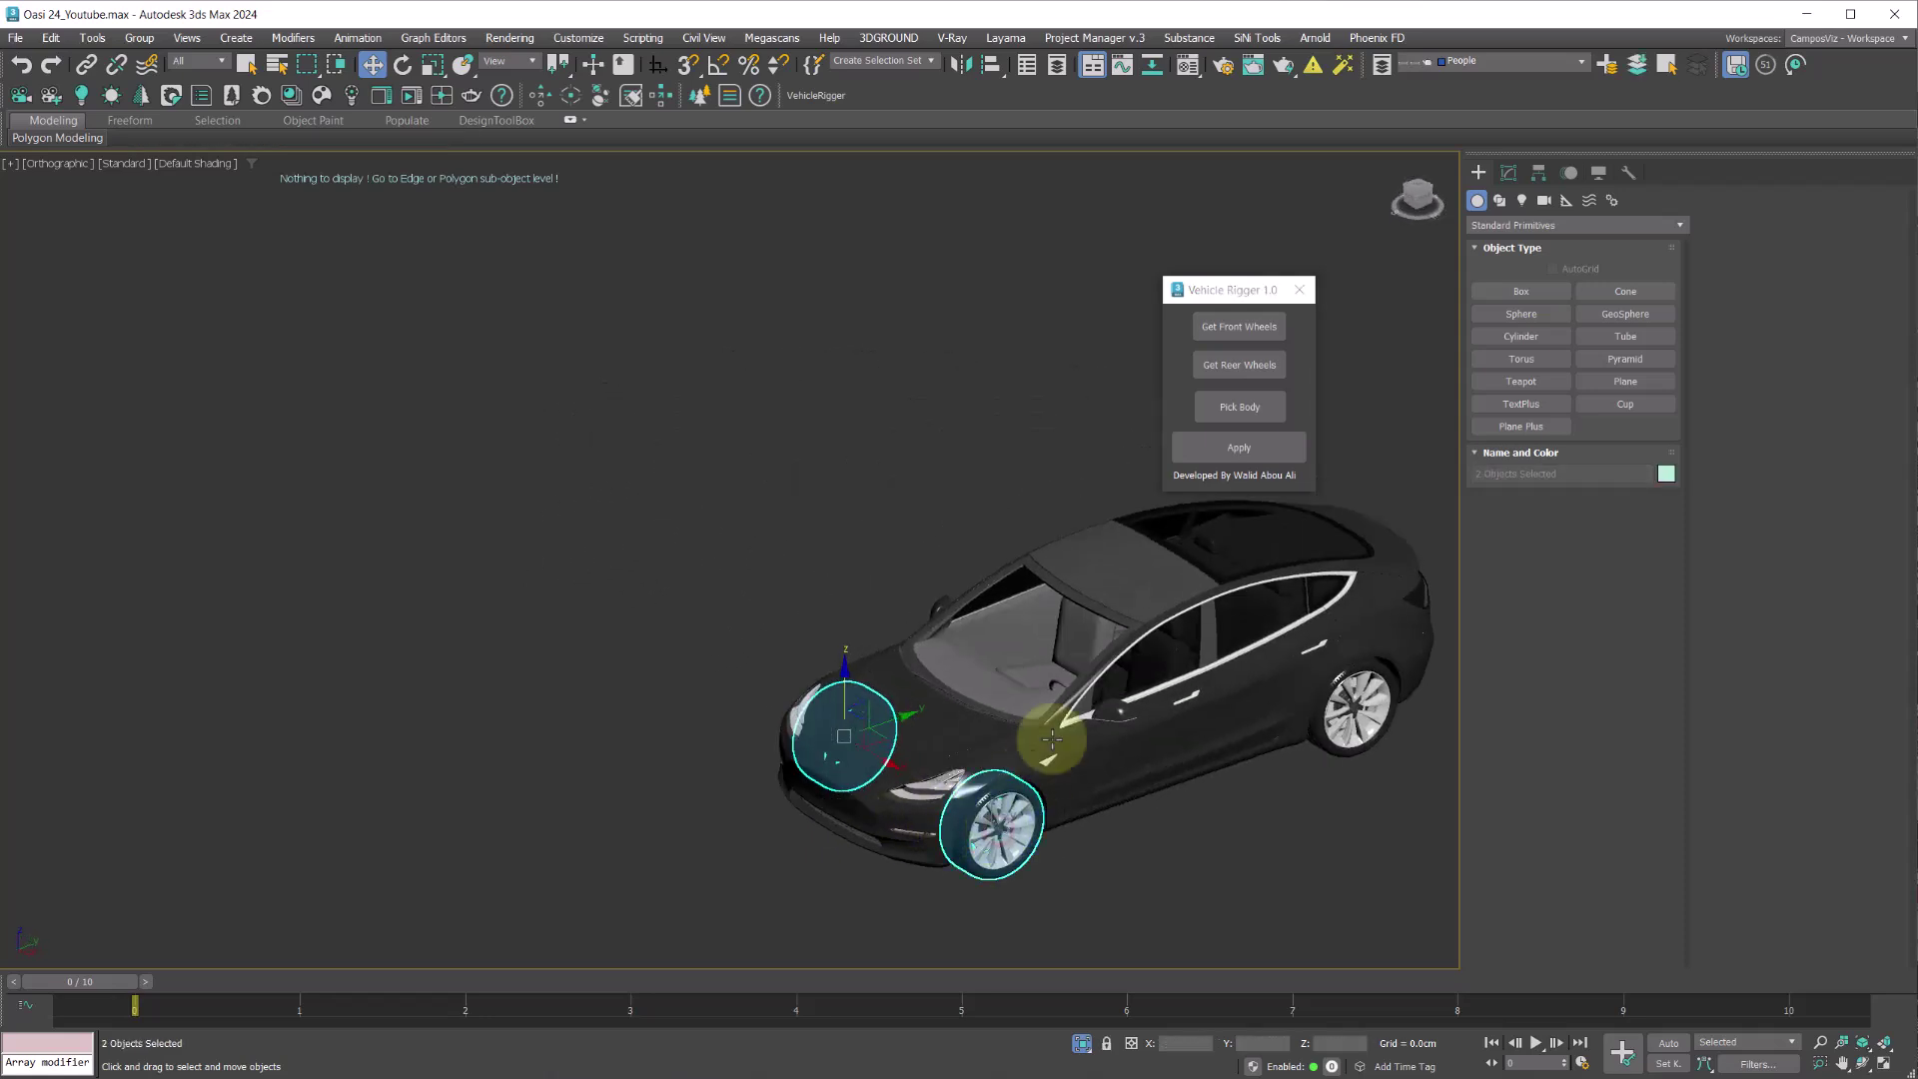
click(1234, 332)
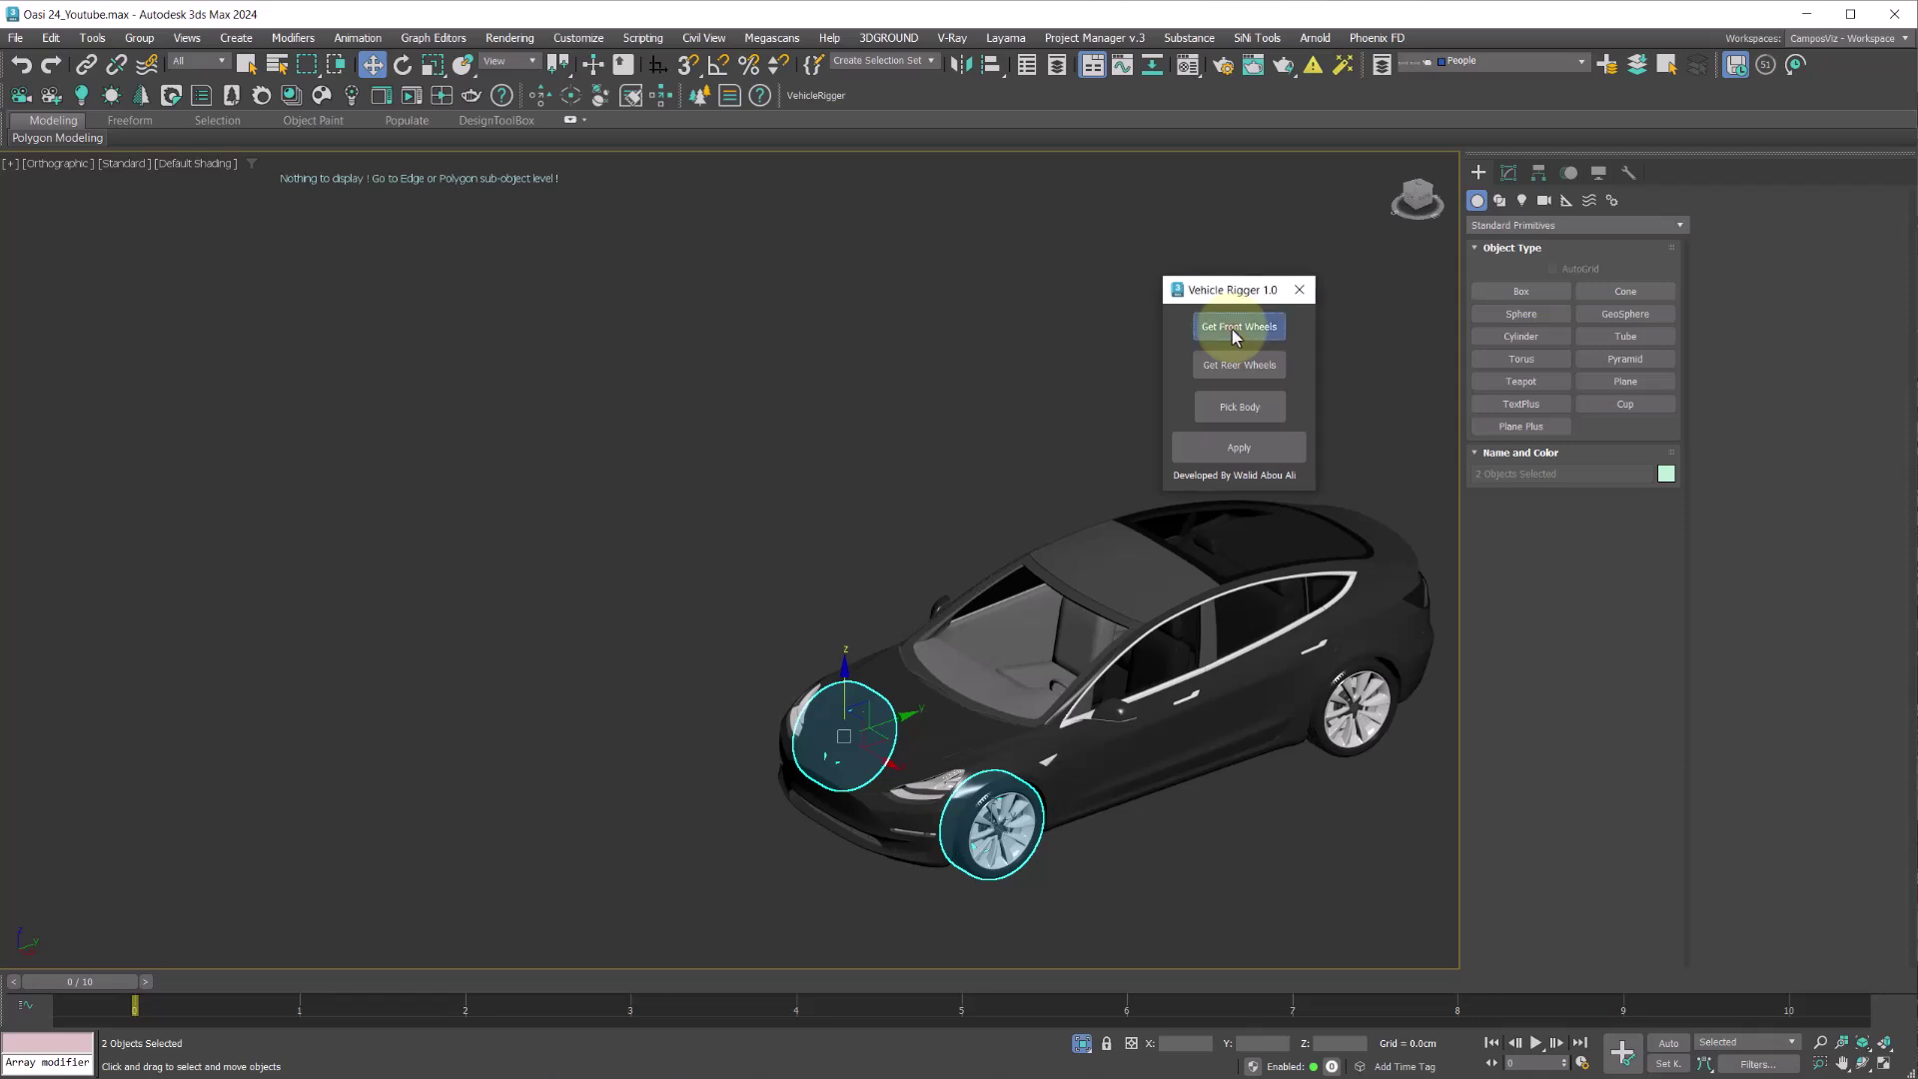
- Assign both rear wheels with Get Reer Wheels and start picking the car body
alt+middle_drag(687, 583, 841, 590)
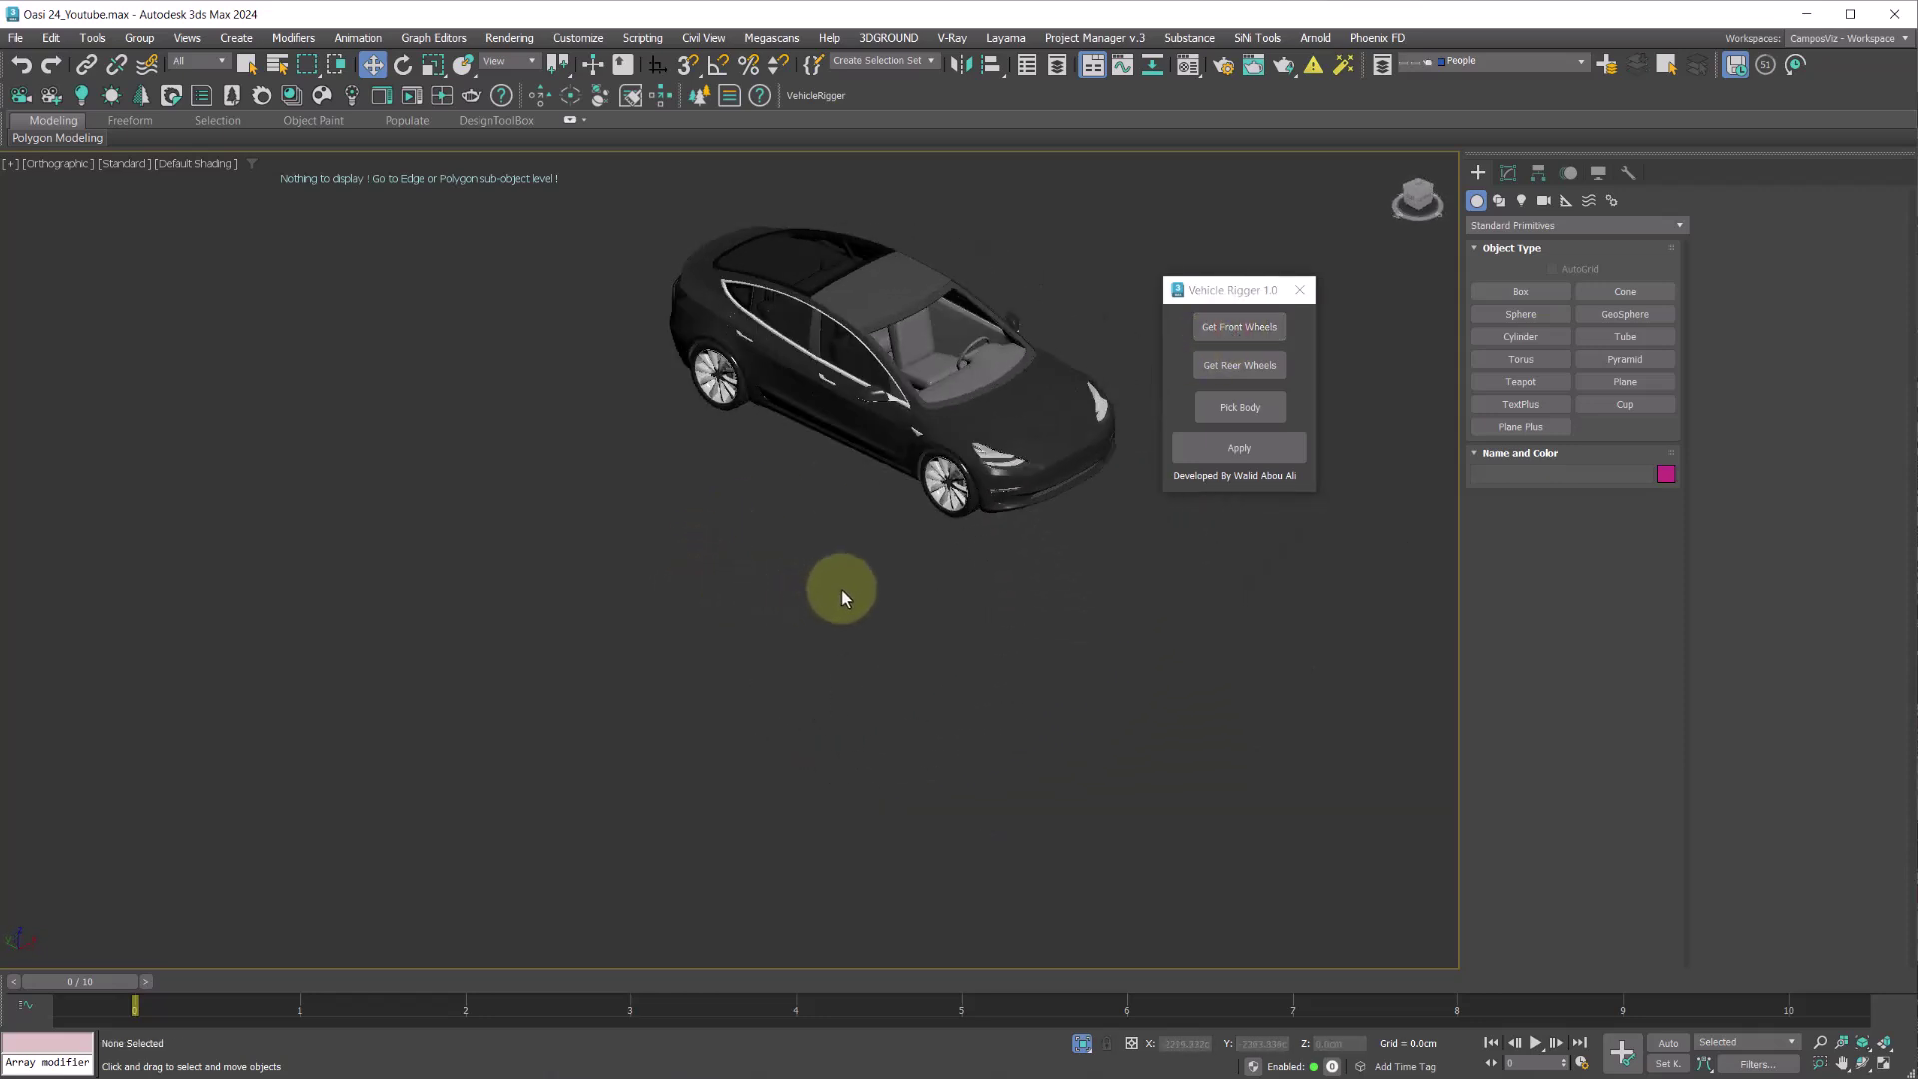
click(722, 372)
alt+middle_drag(867, 522, 717, 537)
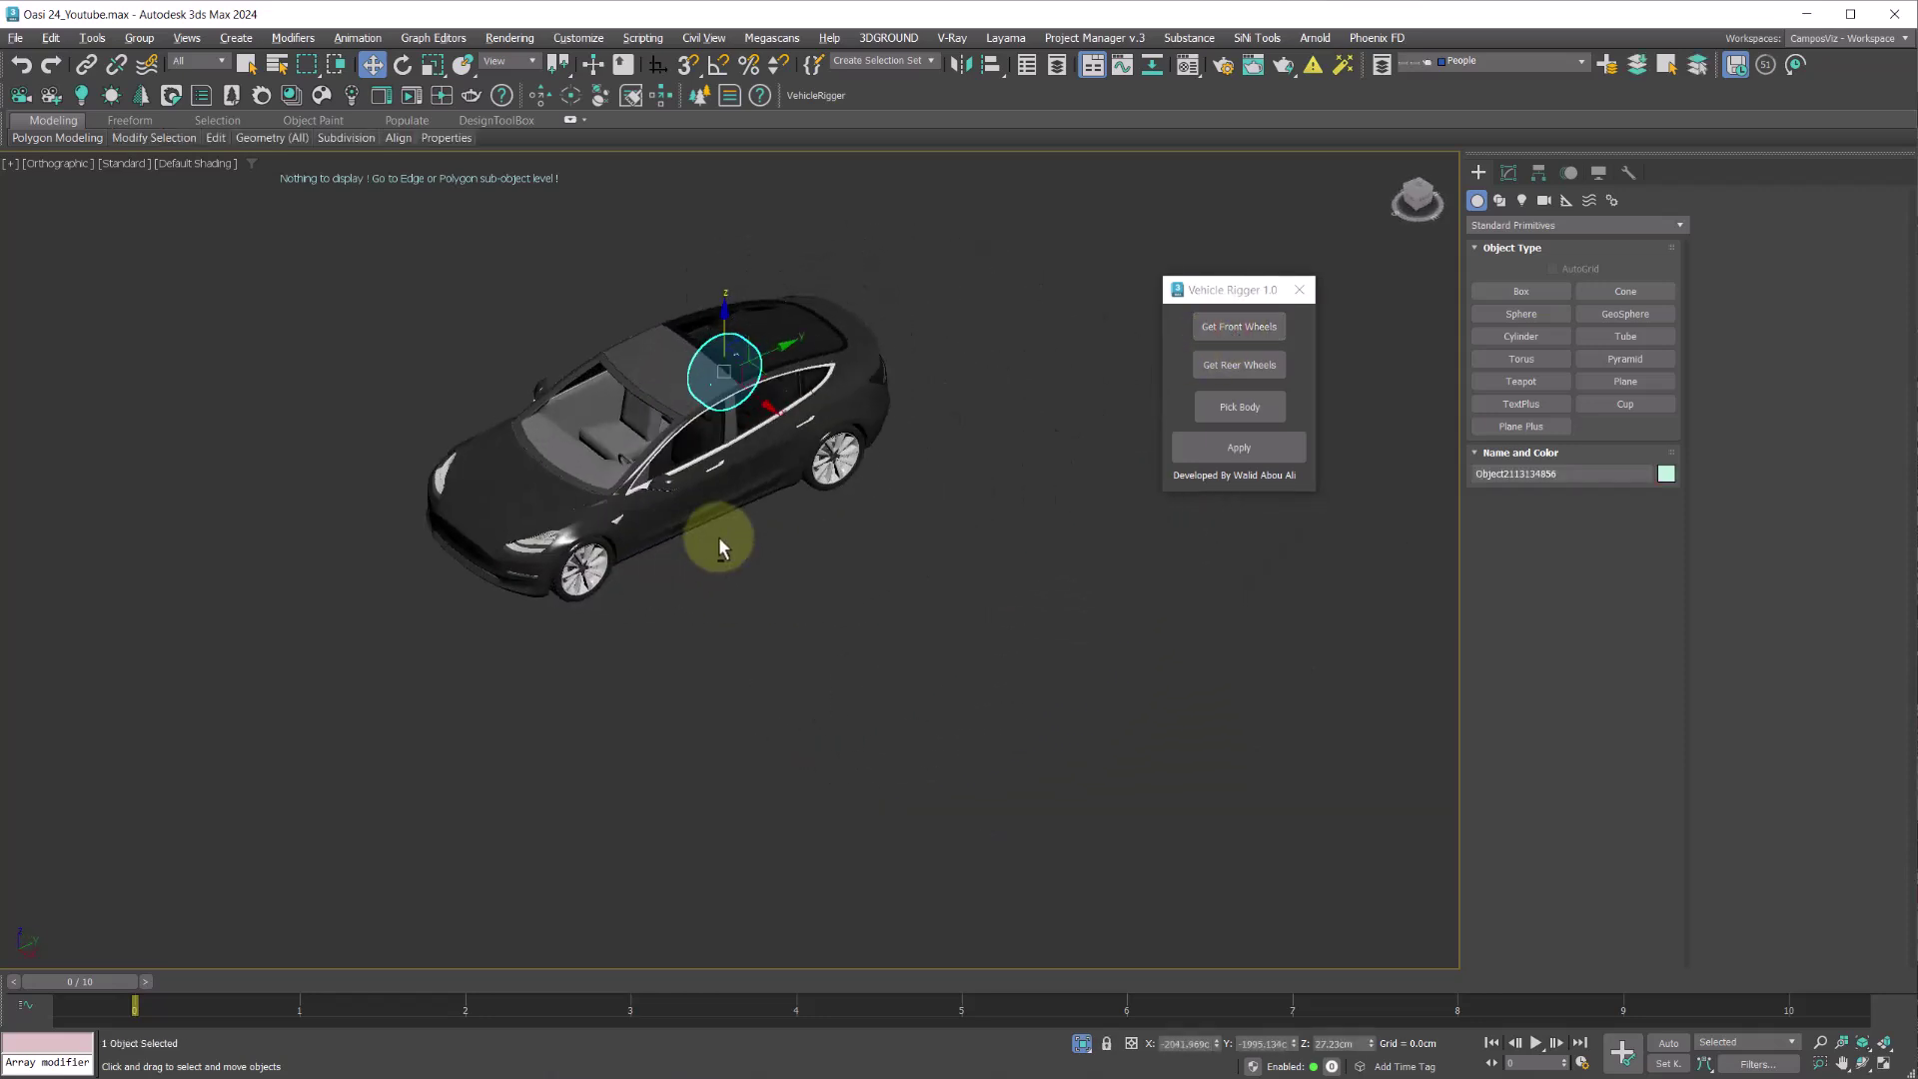
ctrl+click(838, 462)
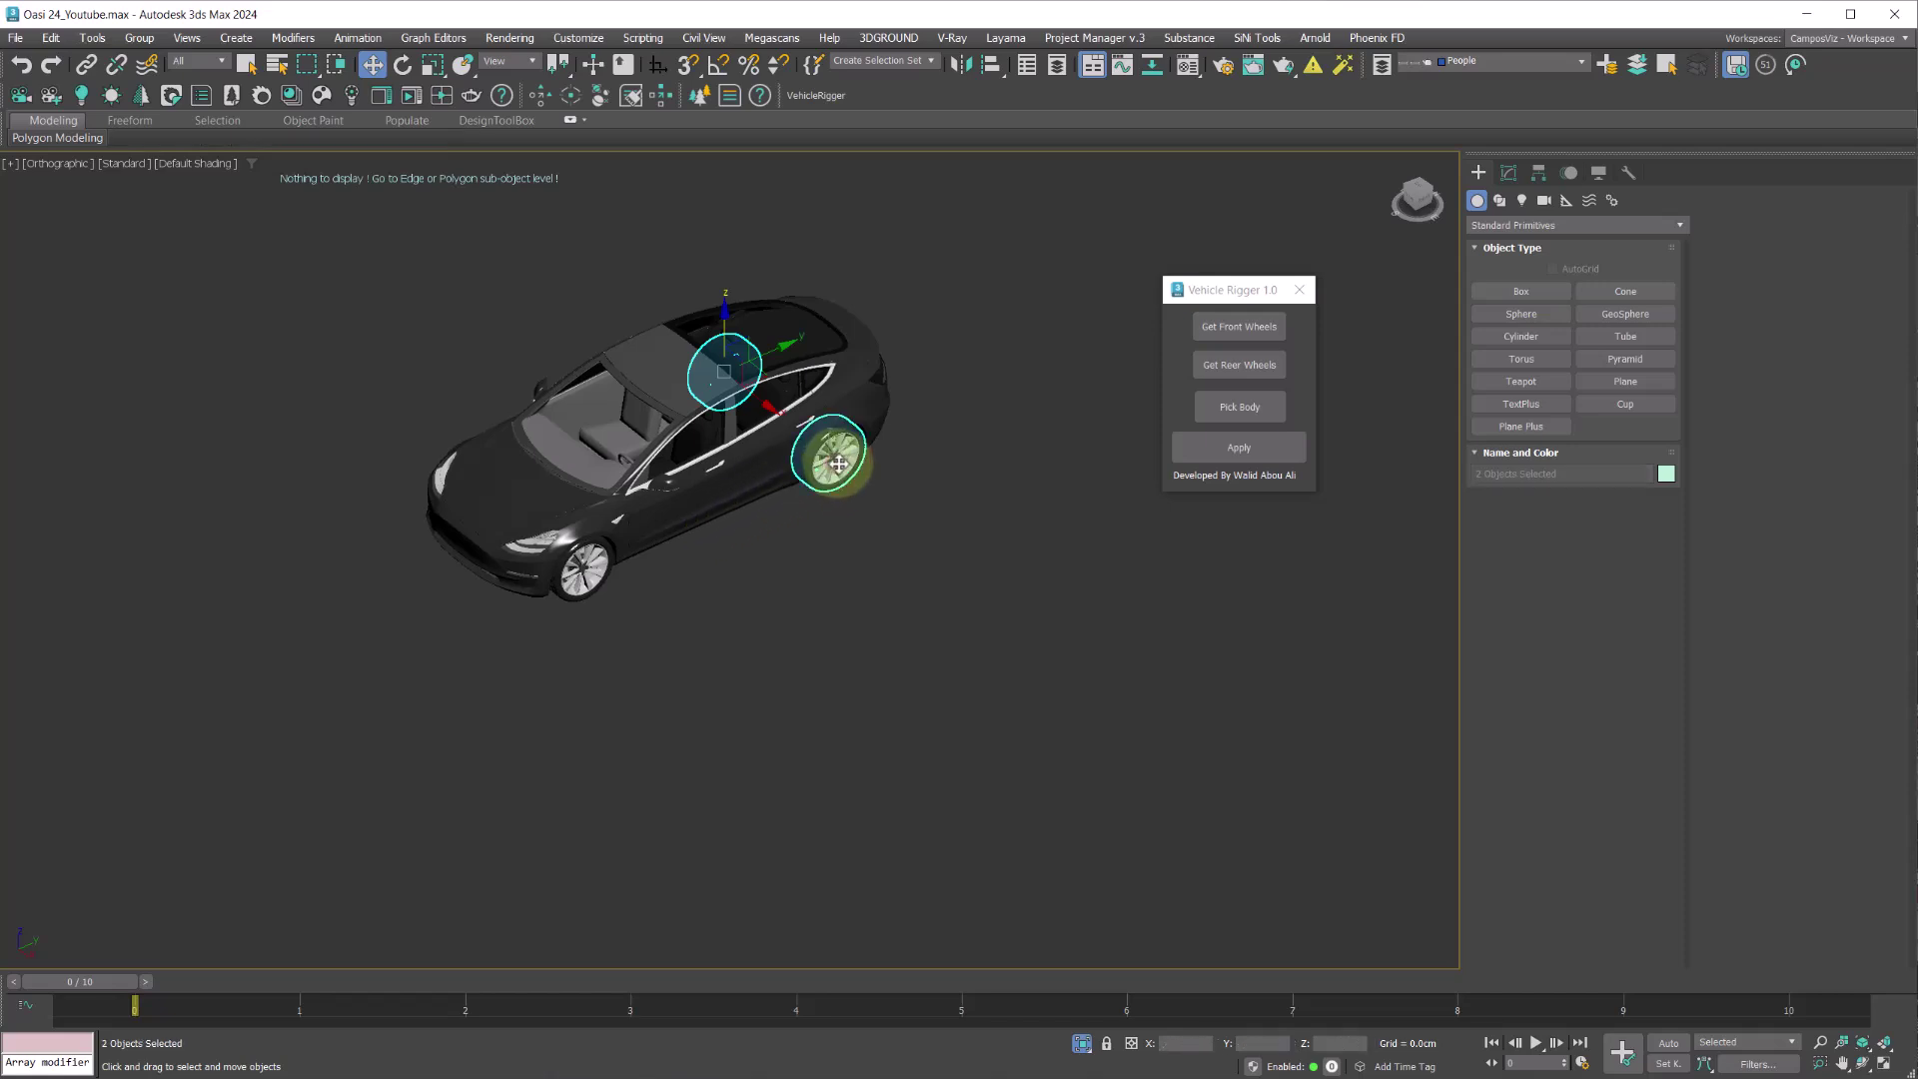
click(1229, 370)
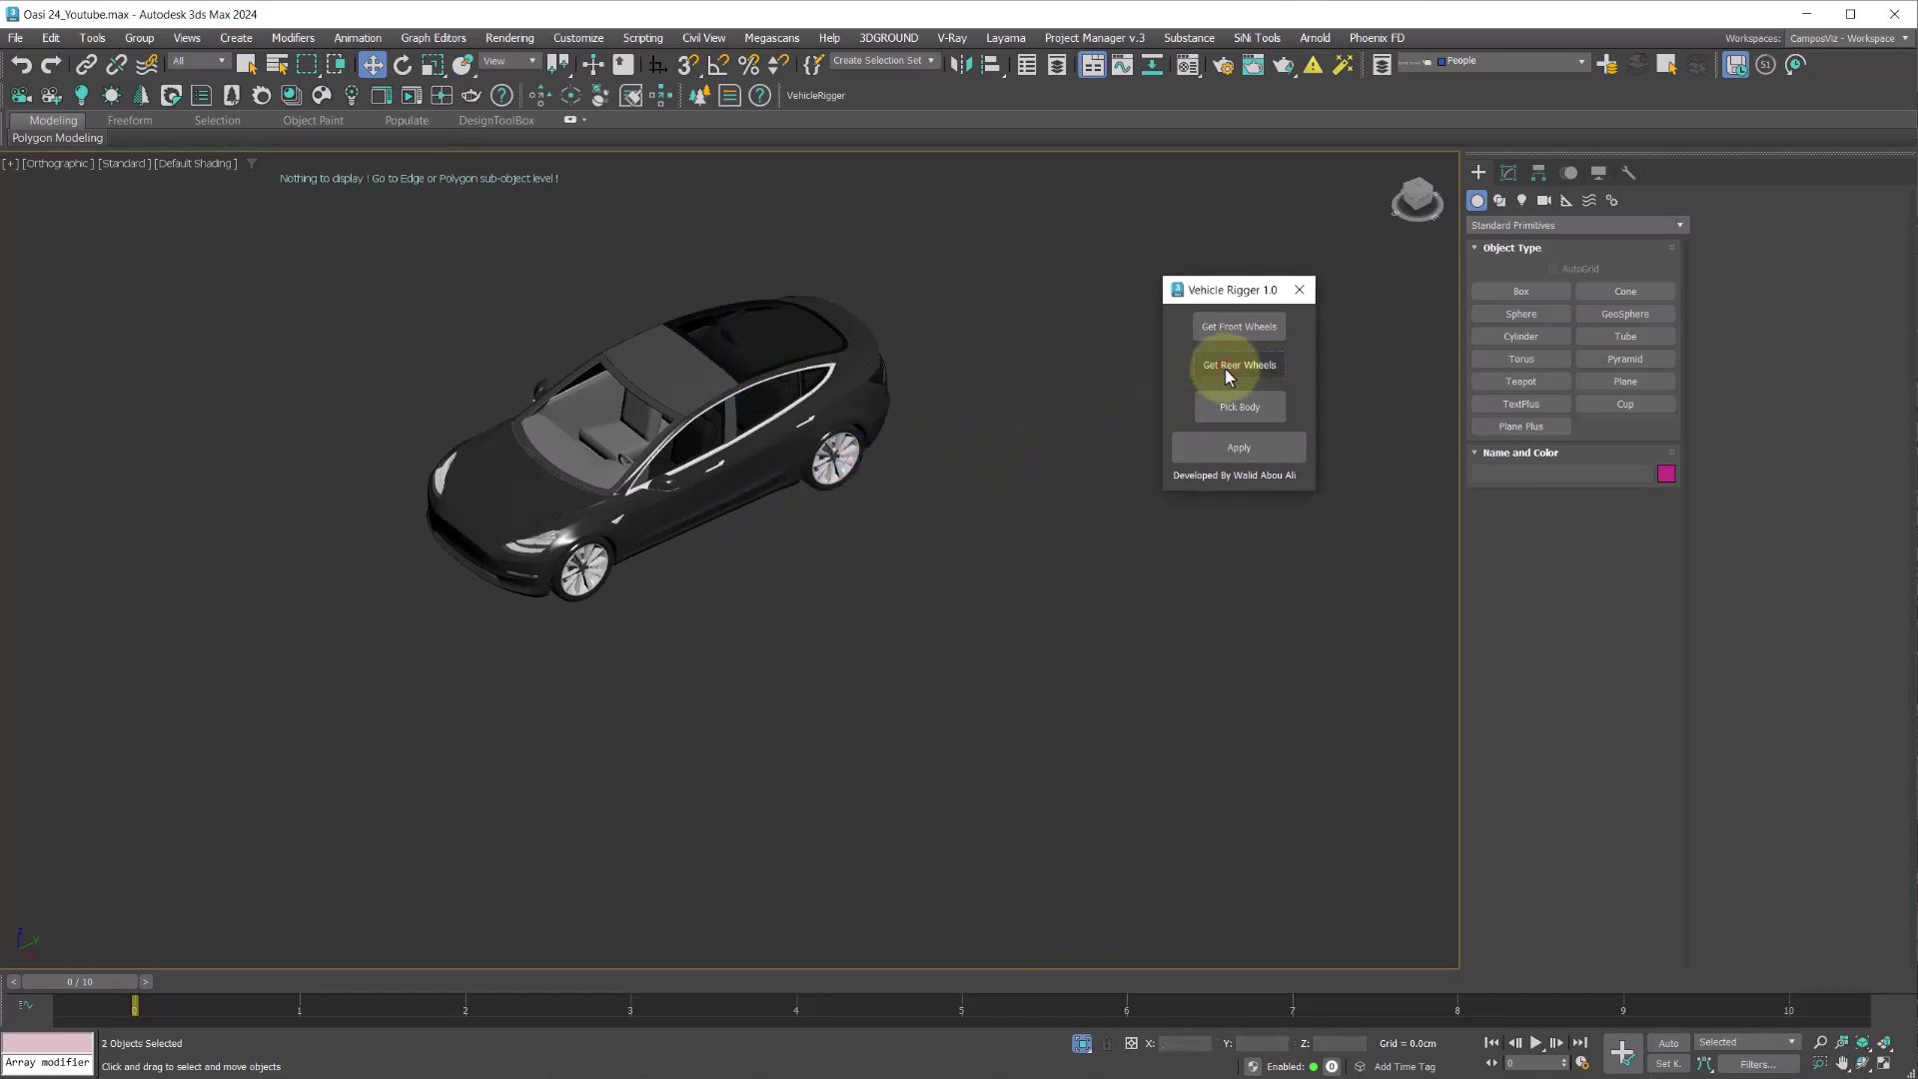
middle_drag(775, 581, 940, 723)
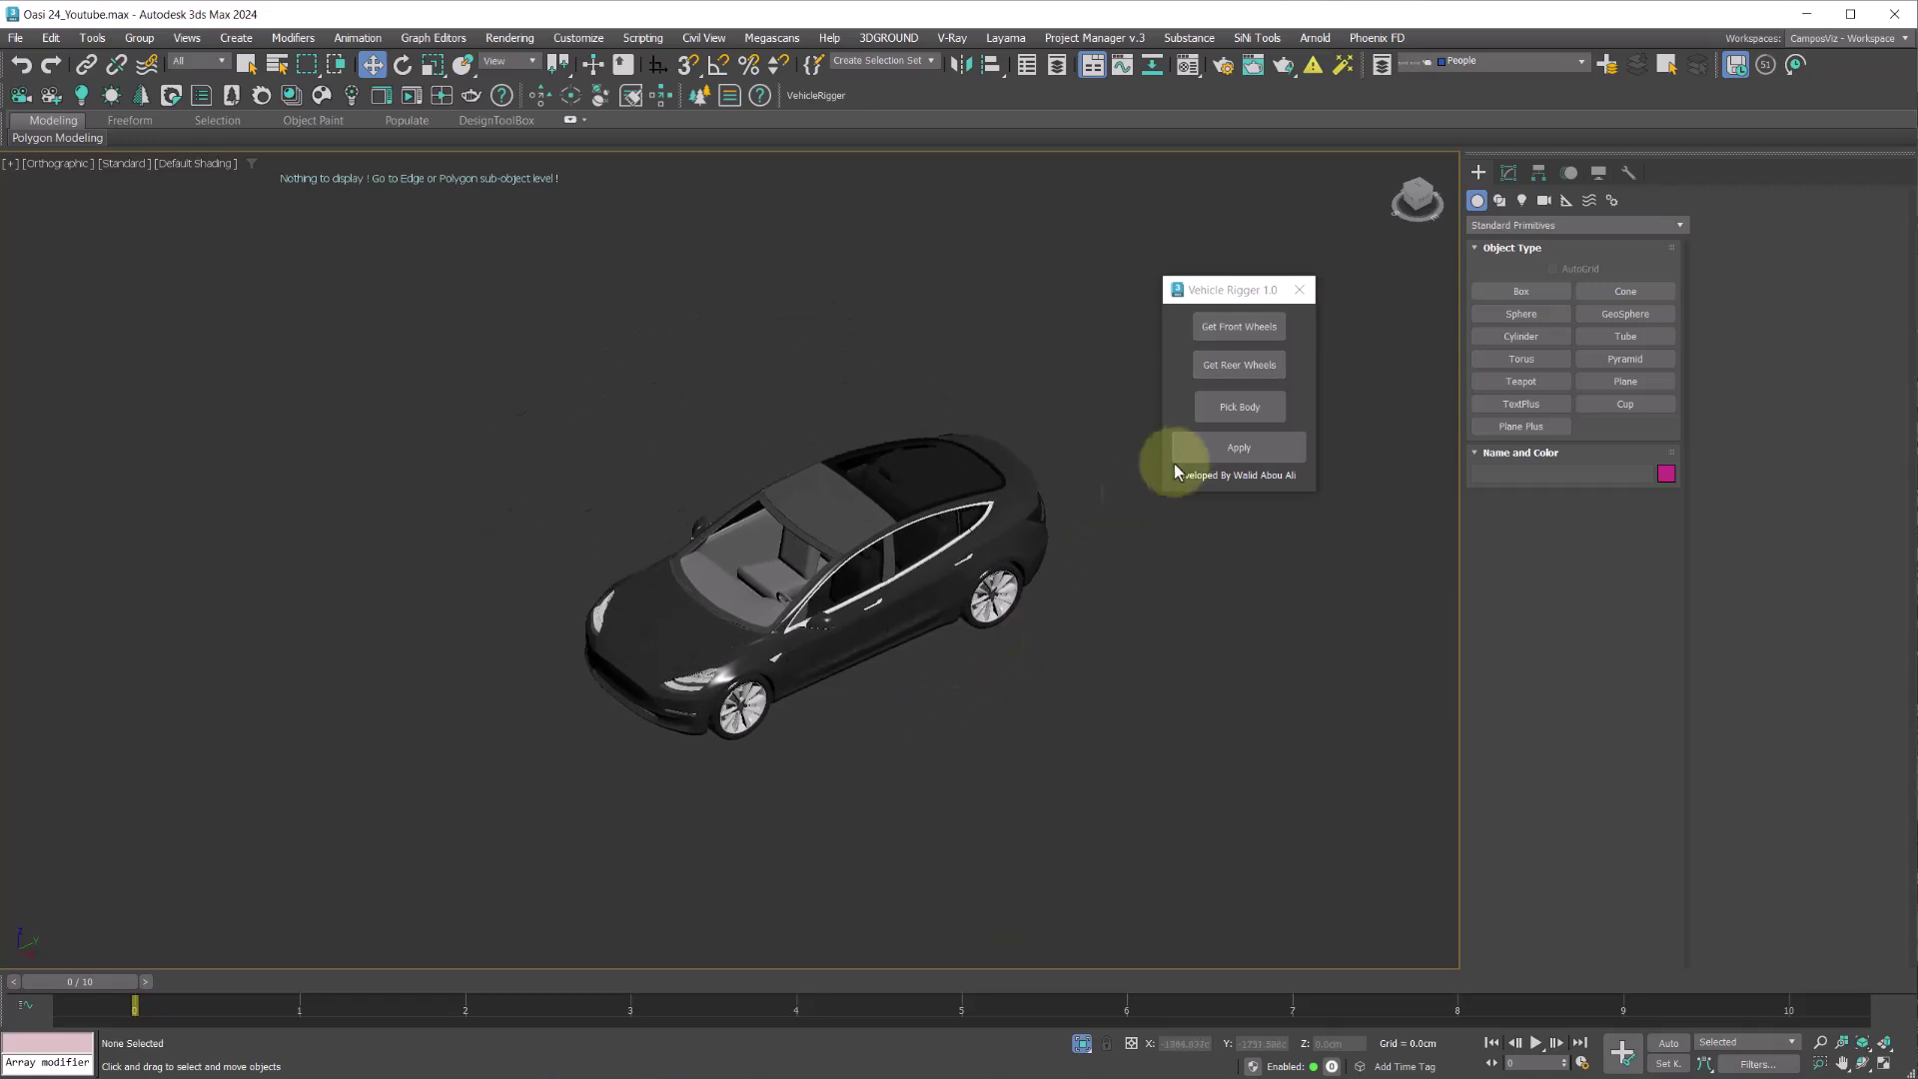
click(1239, 407)
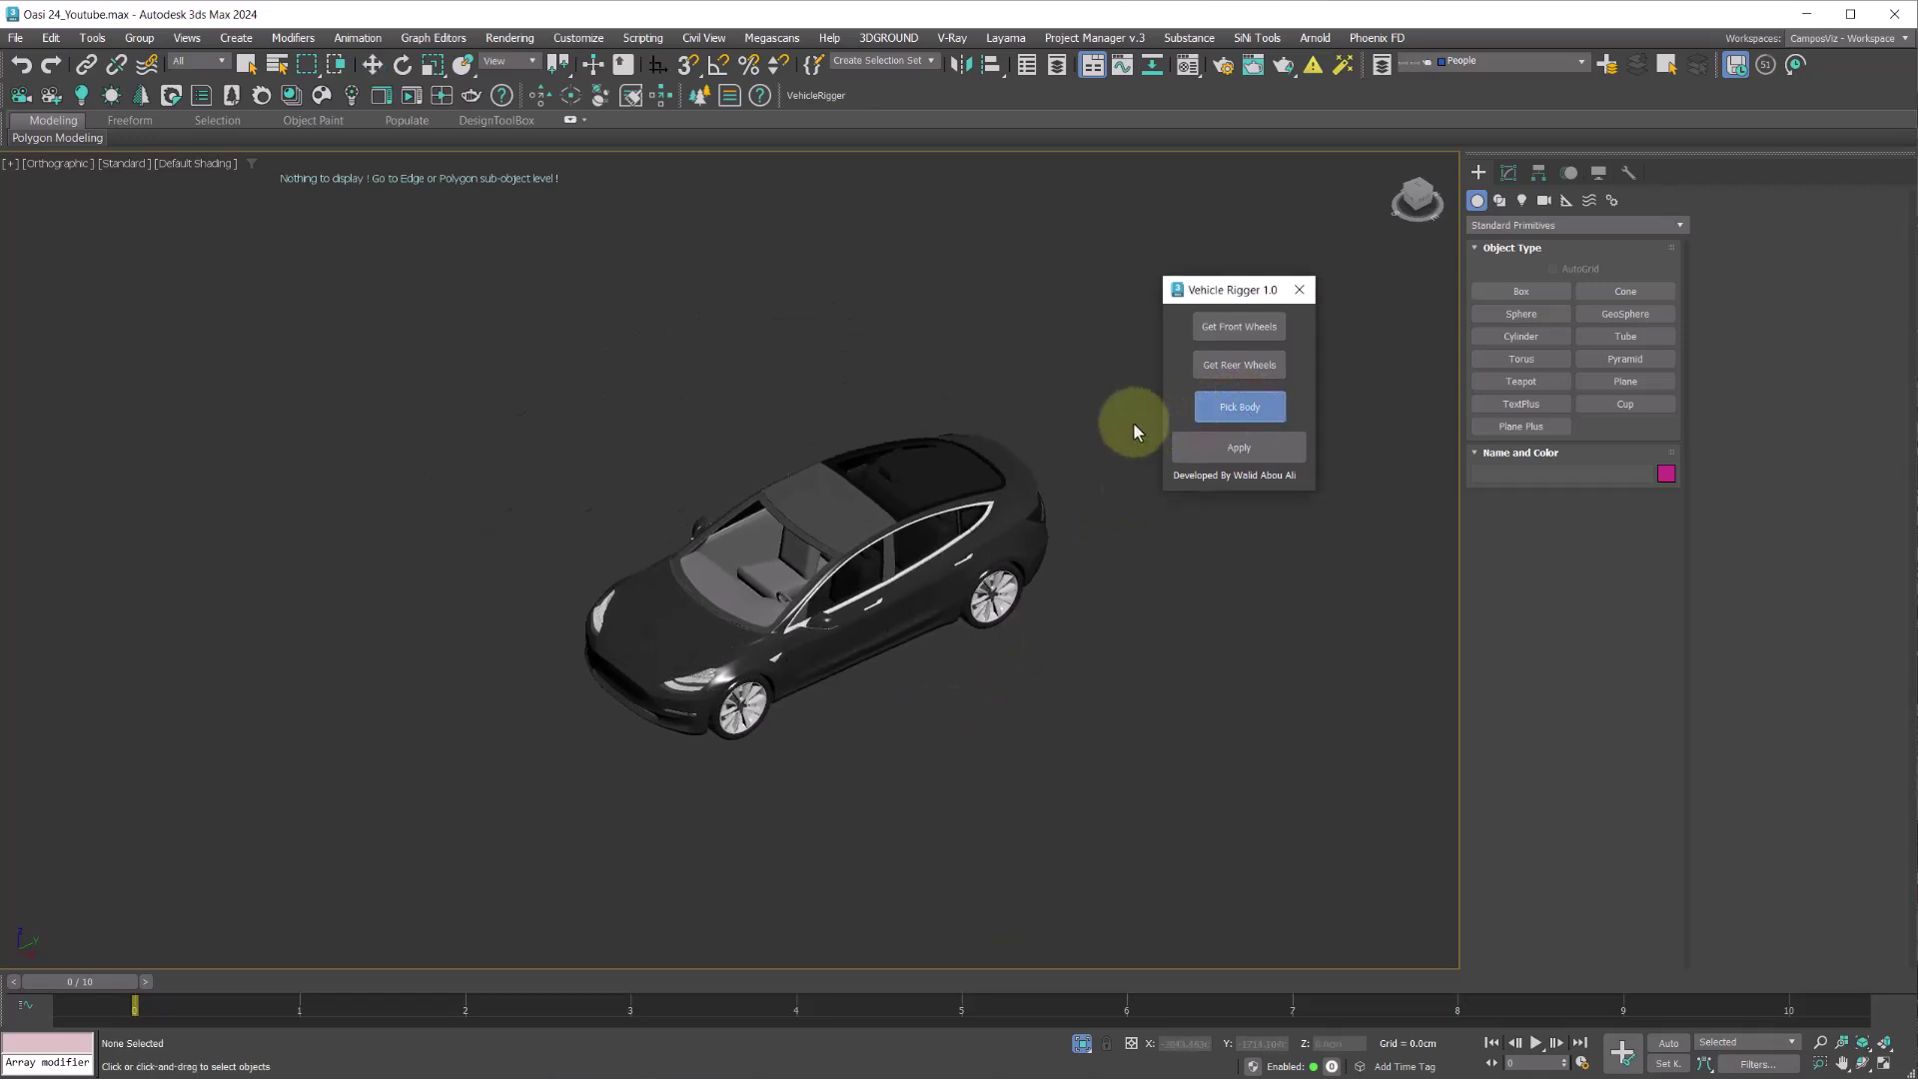
- Pick the car as the rig body, apply the rig, and shift a locator helper up and right
click(859, 540)
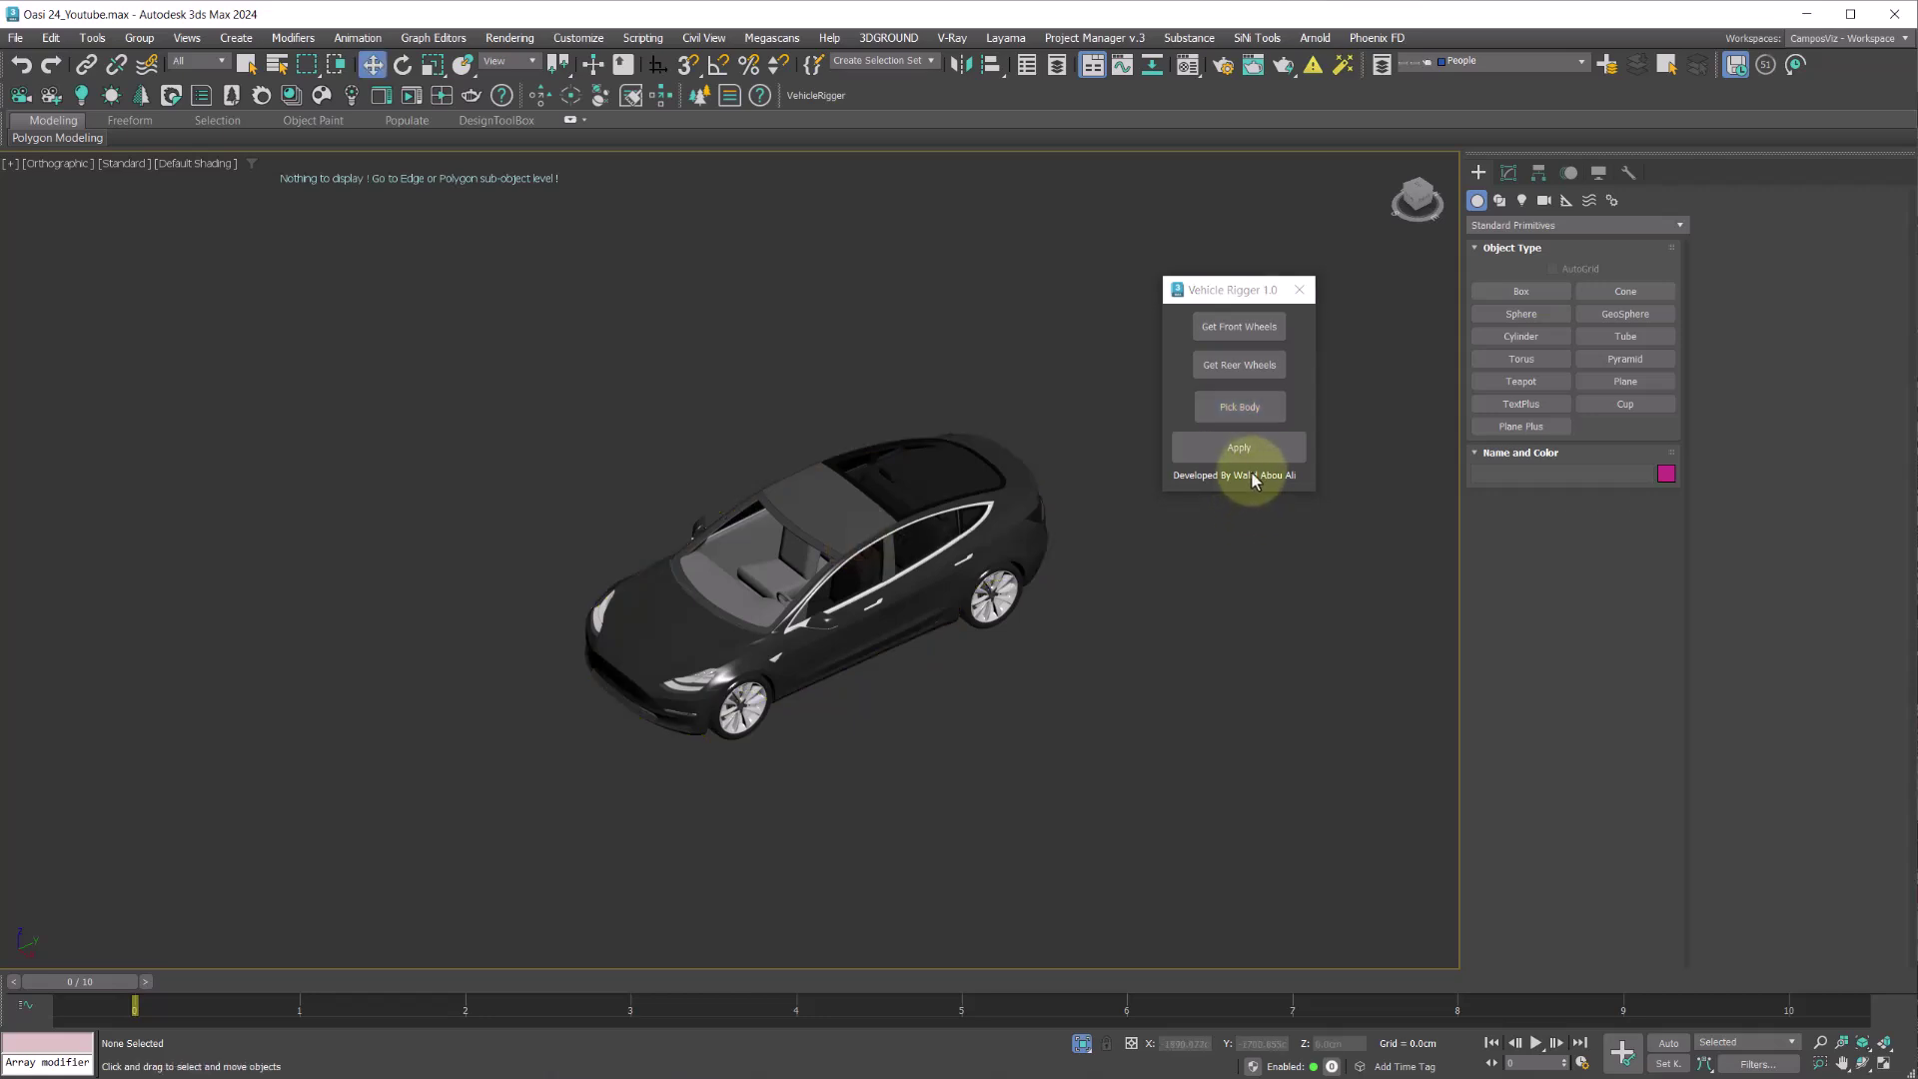
click(1262, 448)
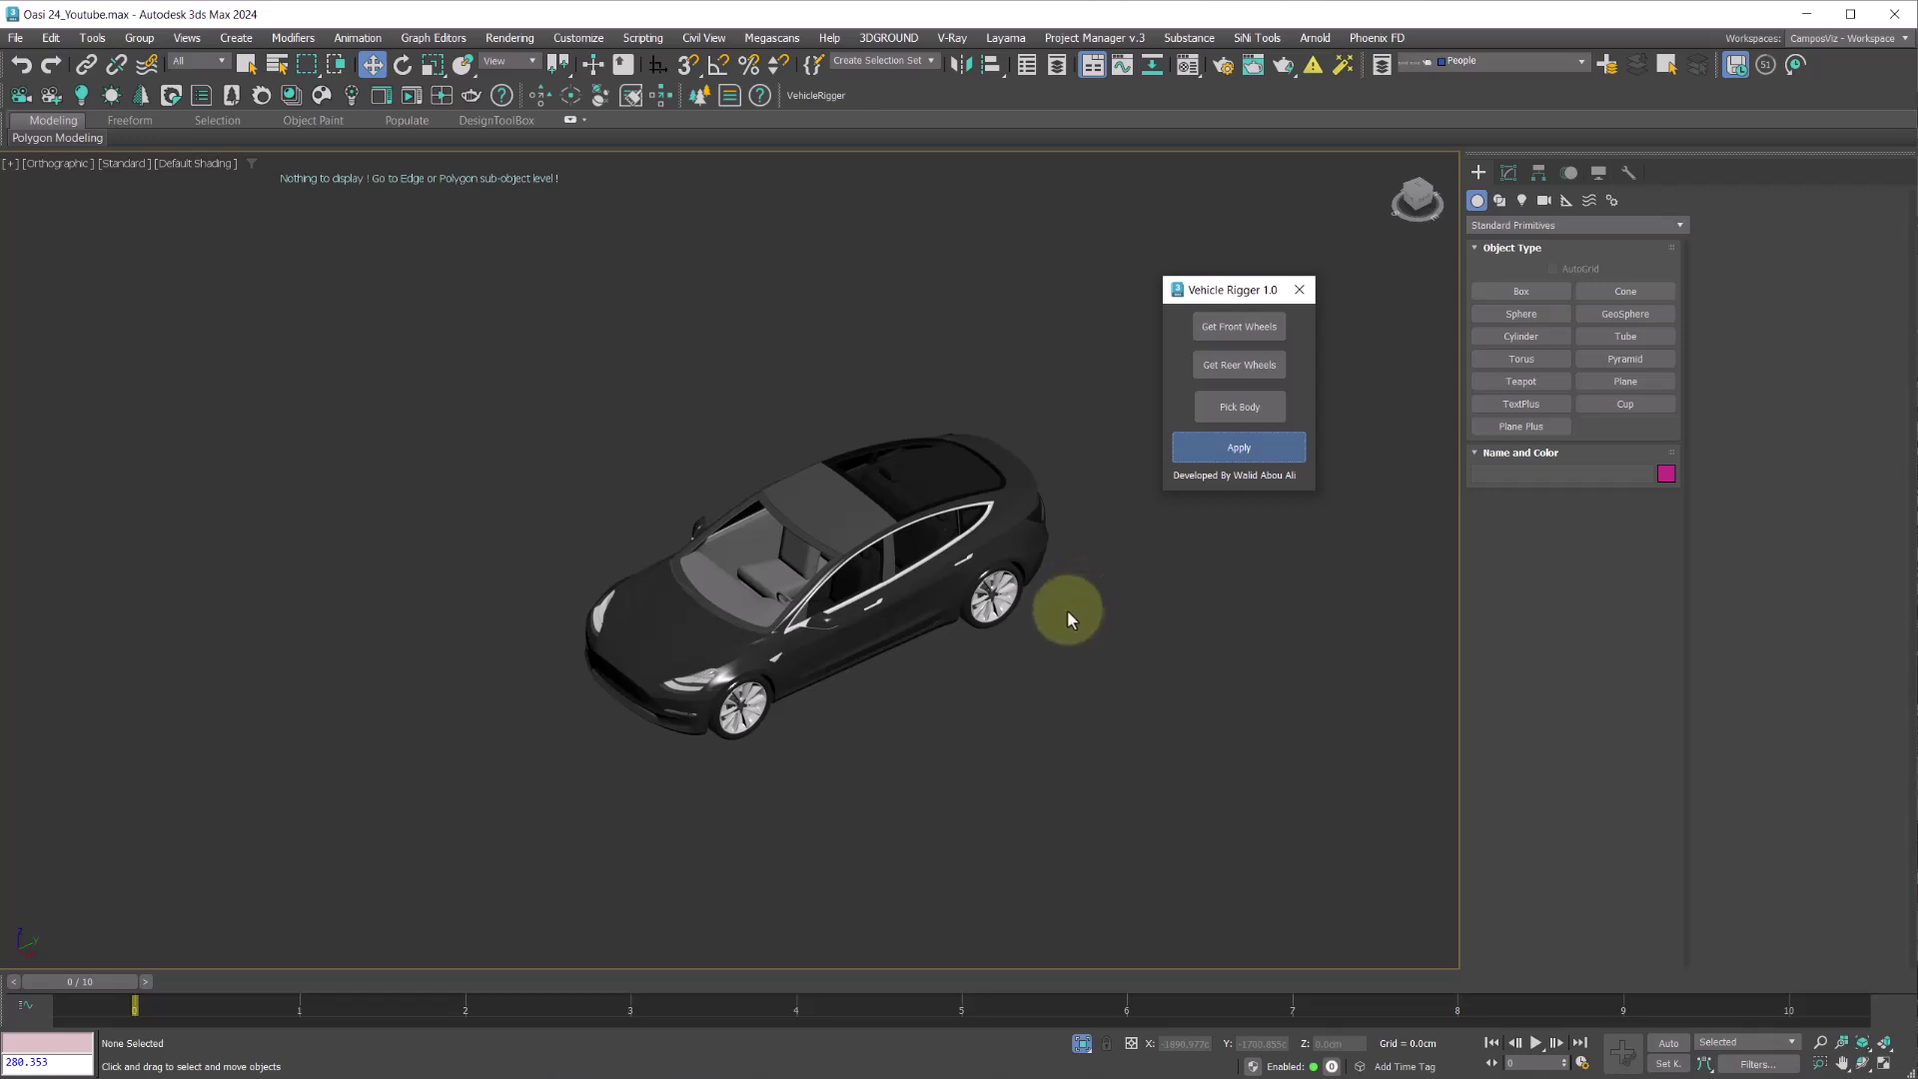
click(1047, 627)
alt+middle_drag(909, 699, 1036, 586)
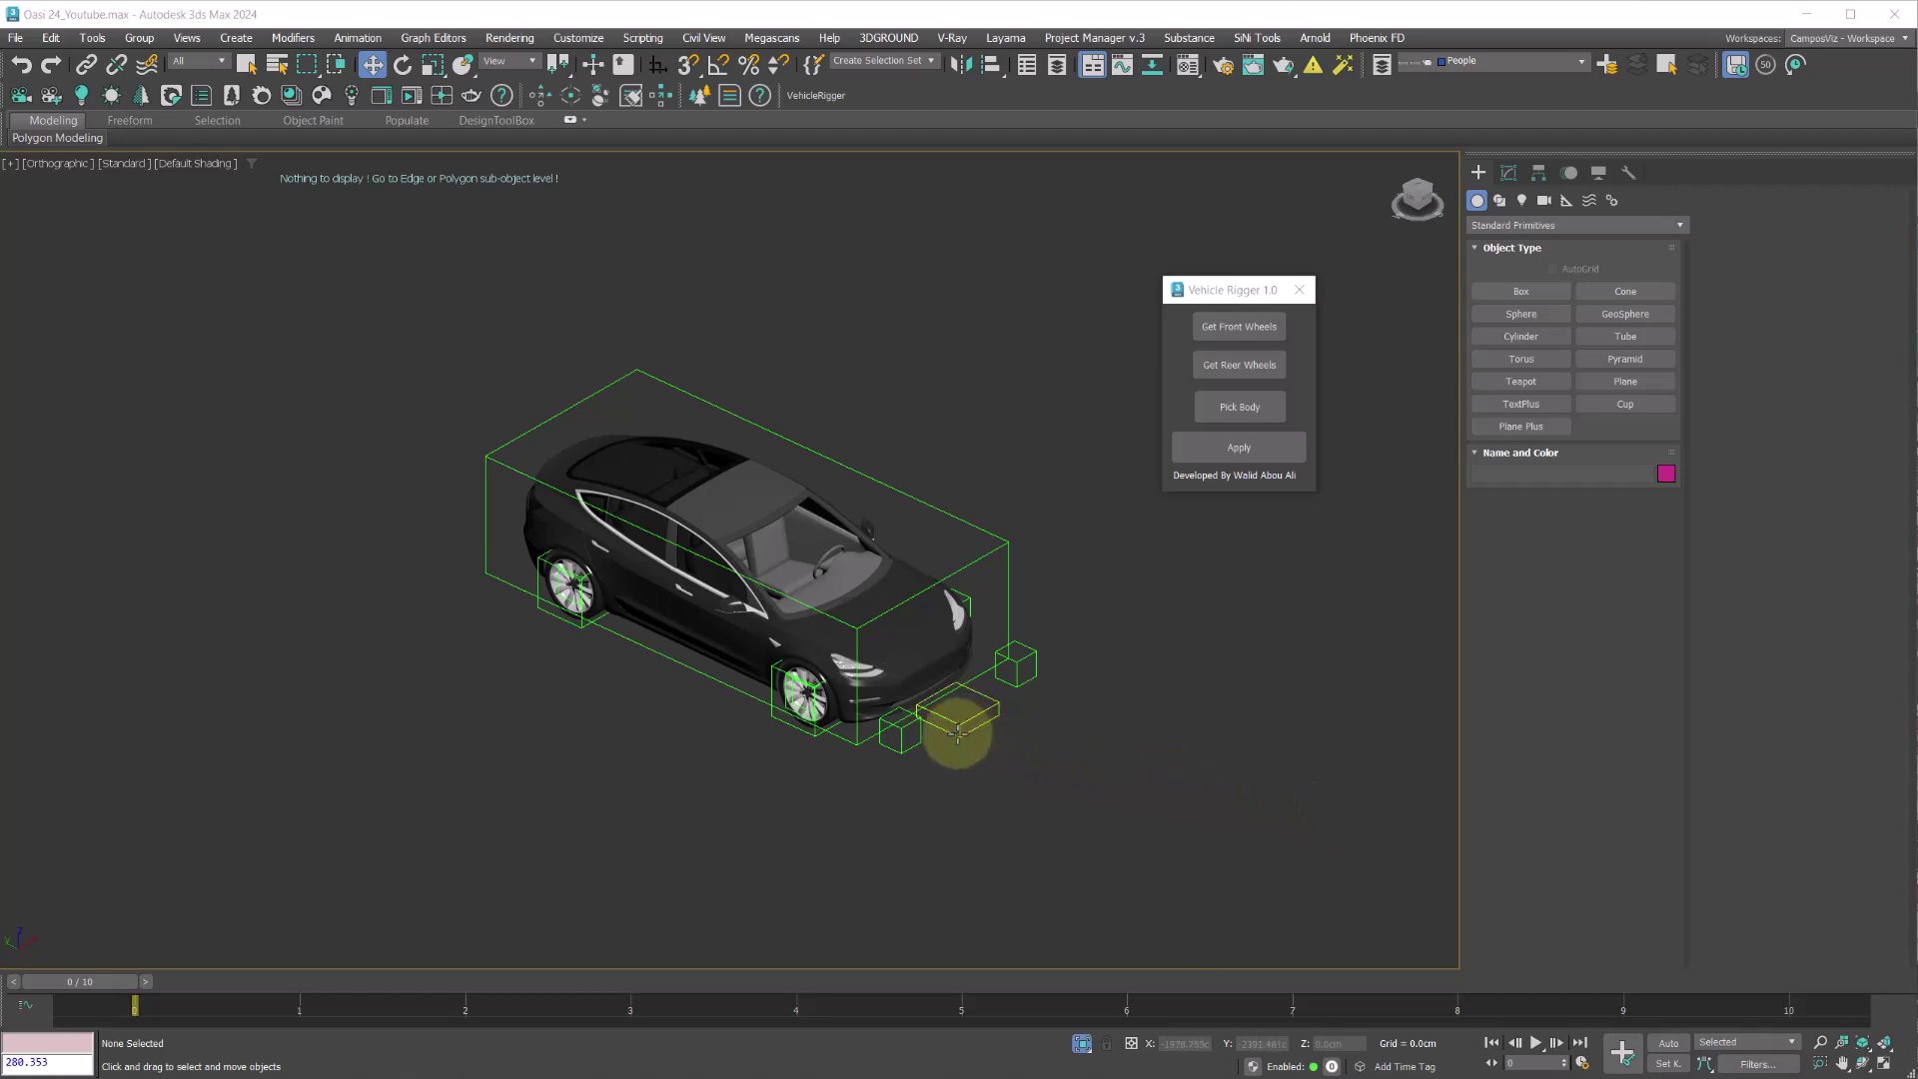
mouse_move(964, 729)
mouse_down()
mouse_move(964, 707)
mouse_move(1019, 698)
mouse_move(942, 719)
mouse_up()
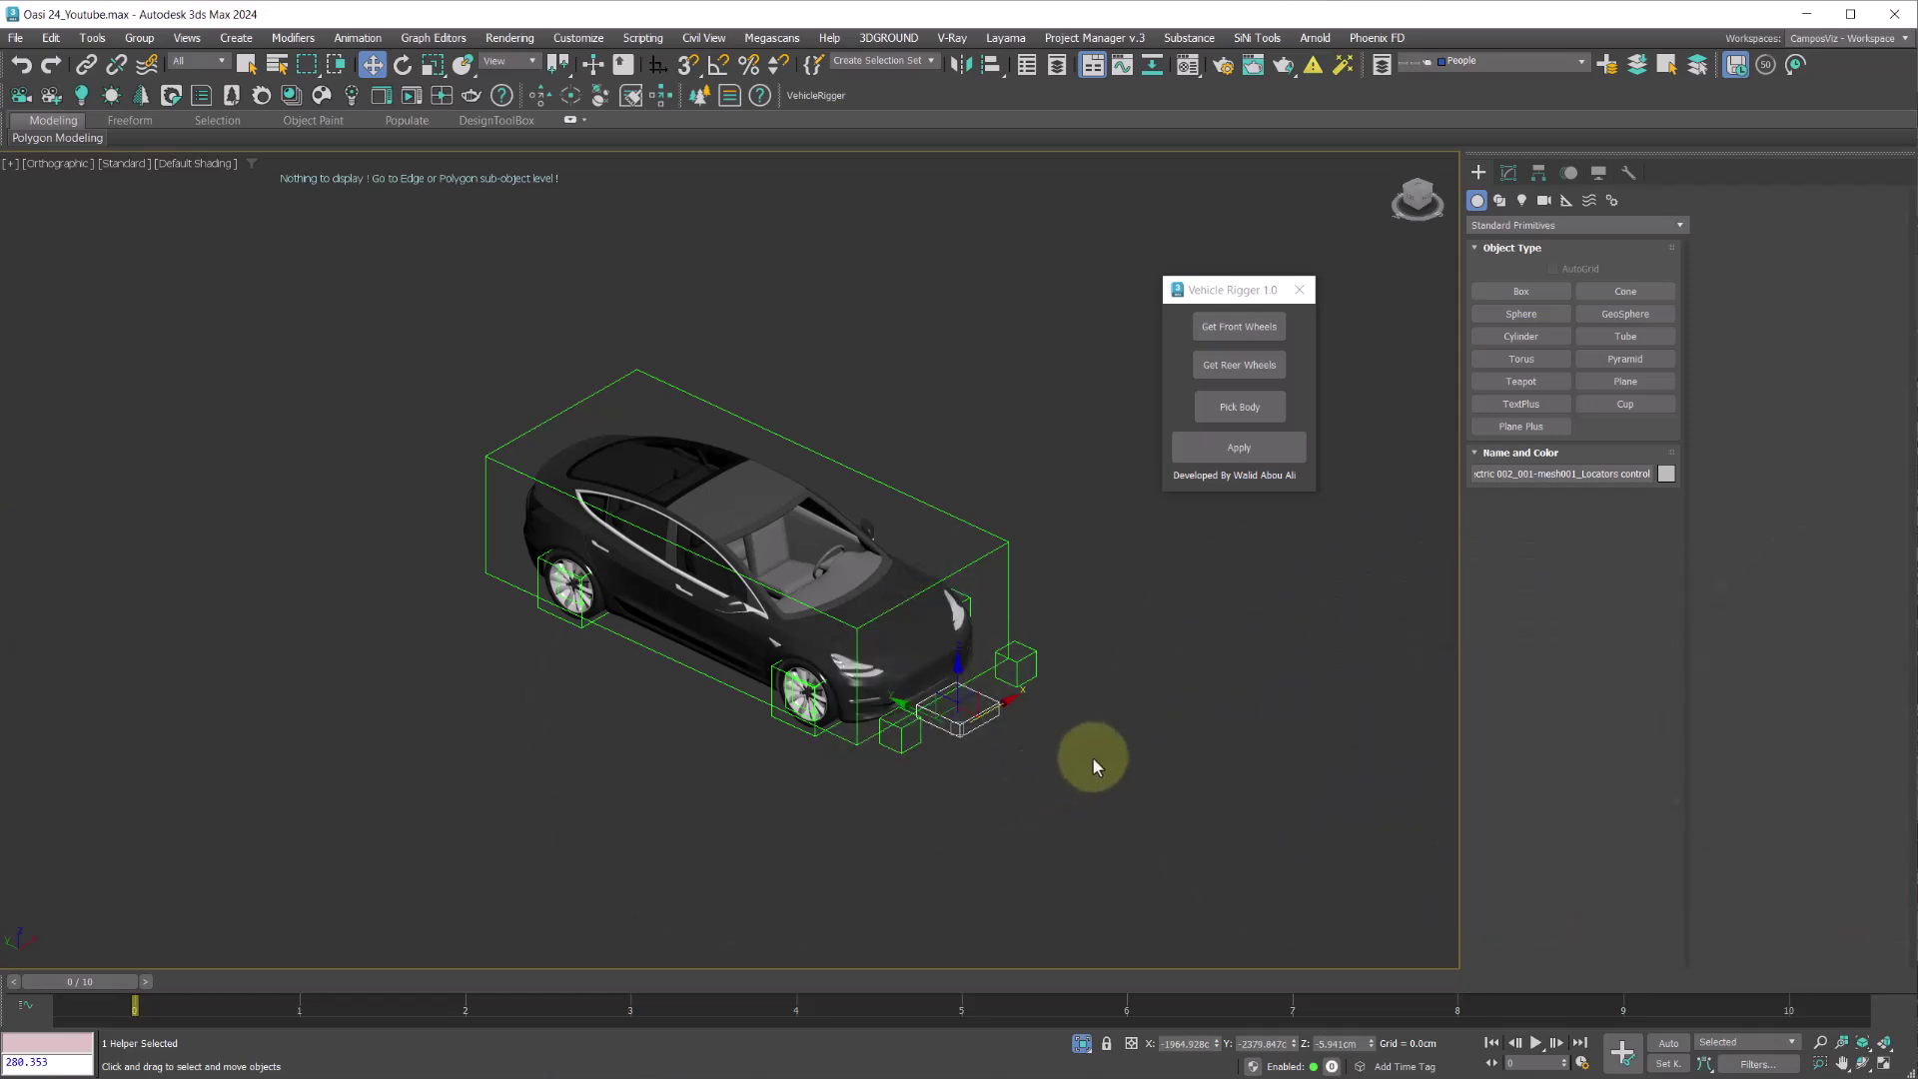
- Change the VehicleControl helper's All Wheels rotation from 200 to 300
click(993, 543)
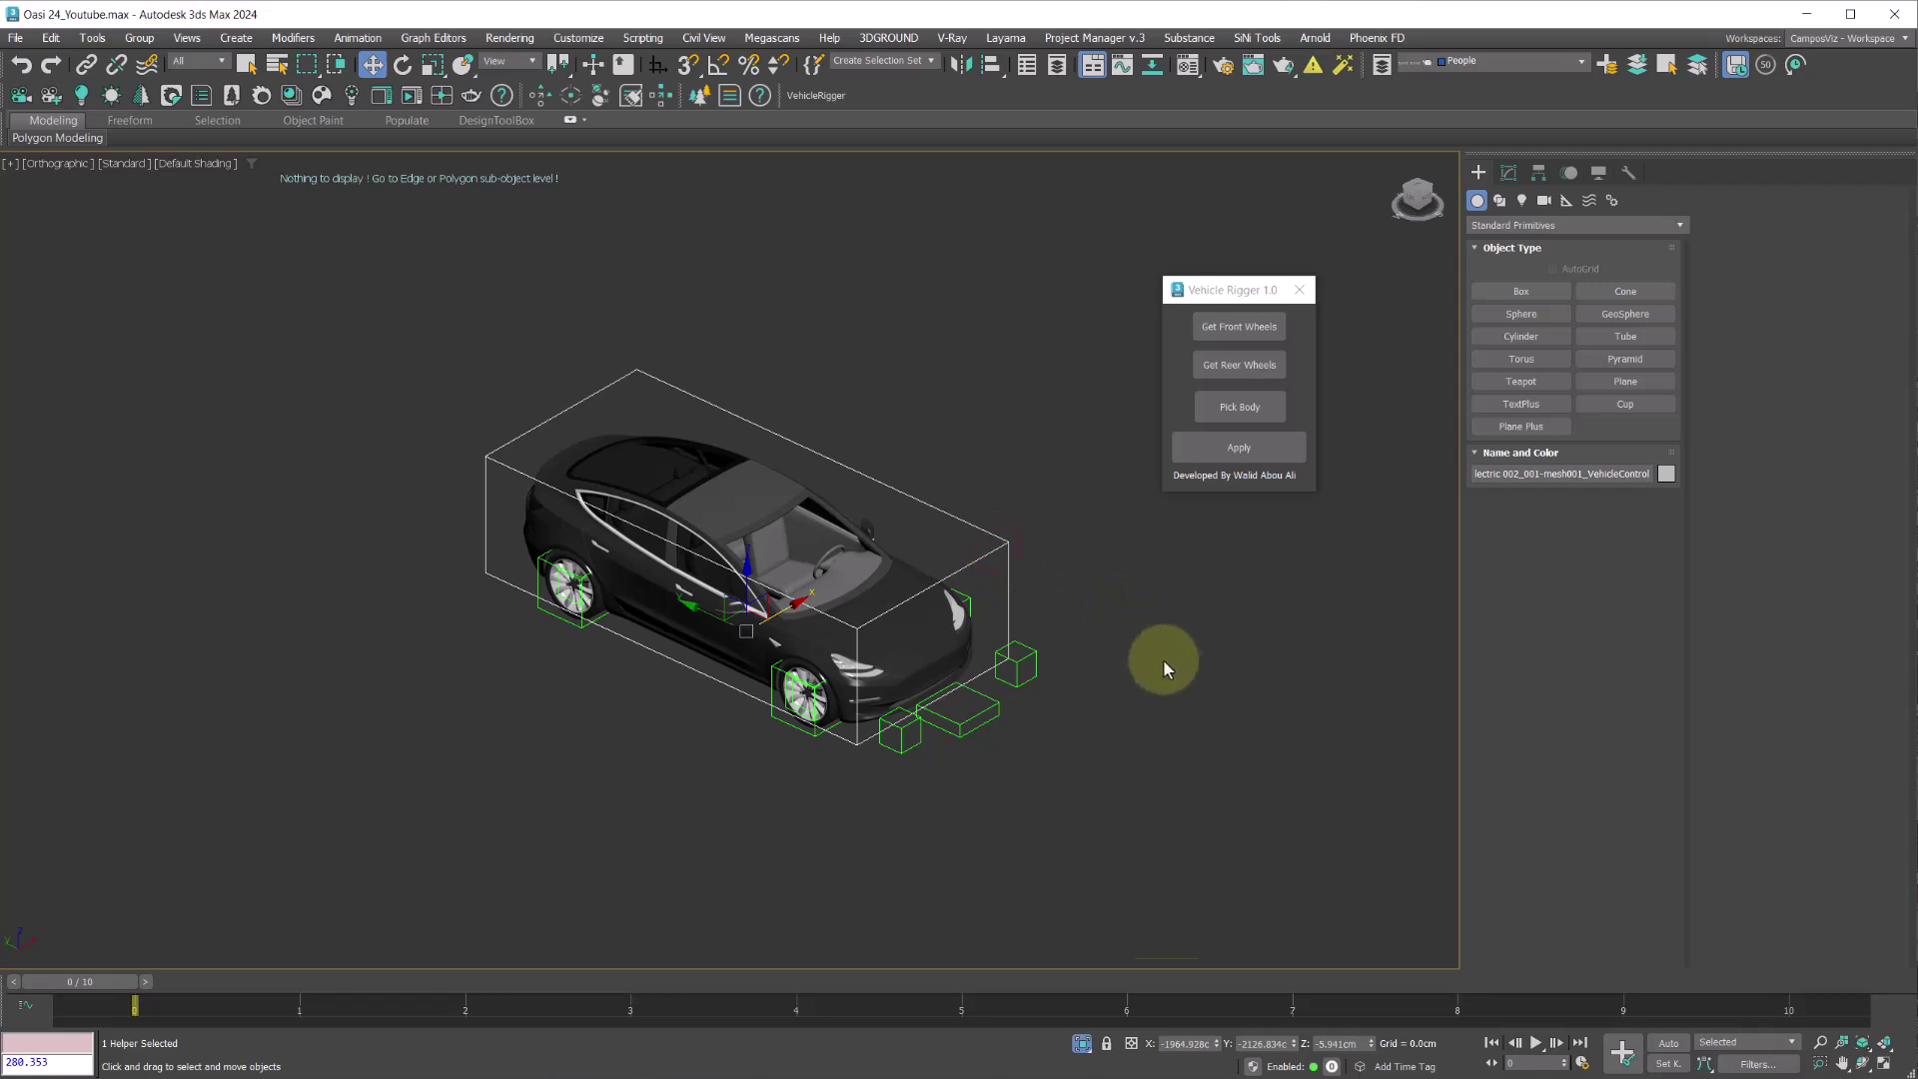
click(1510, 175)
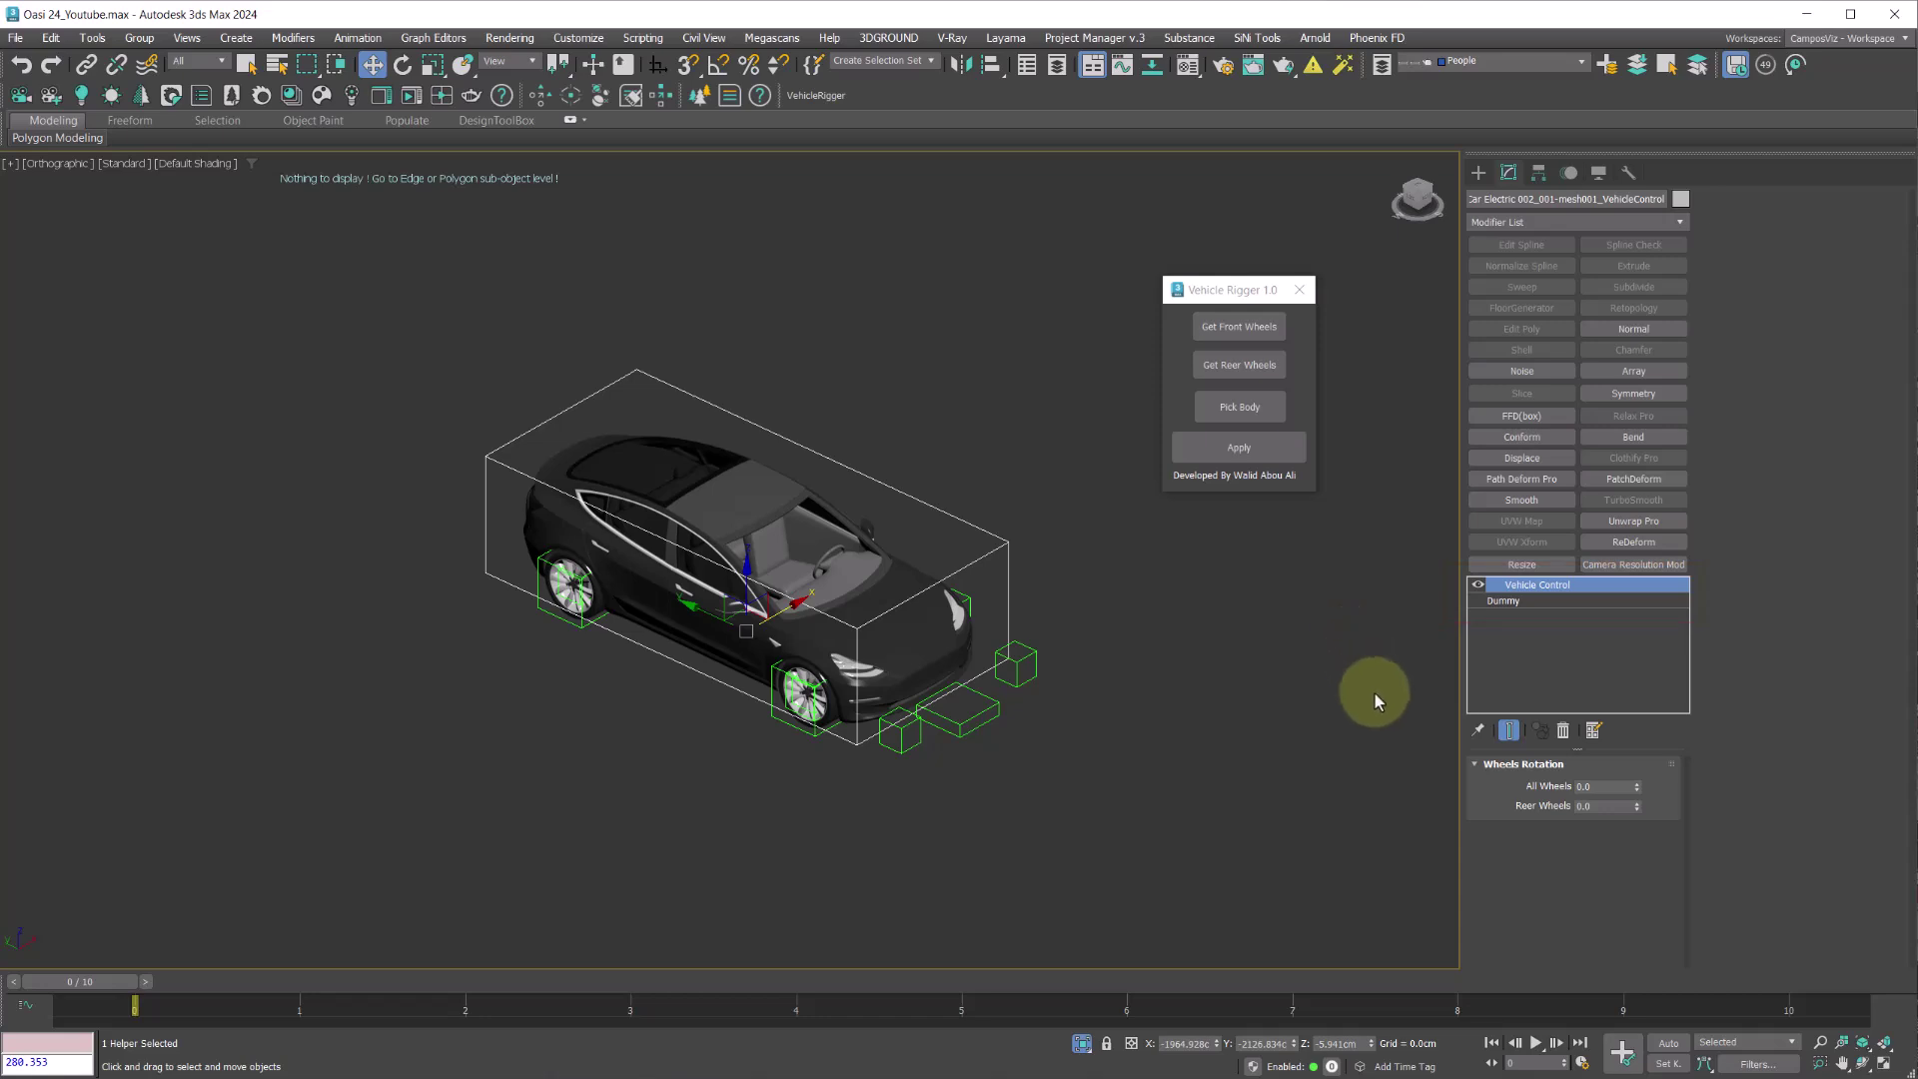
click(1580, 787)
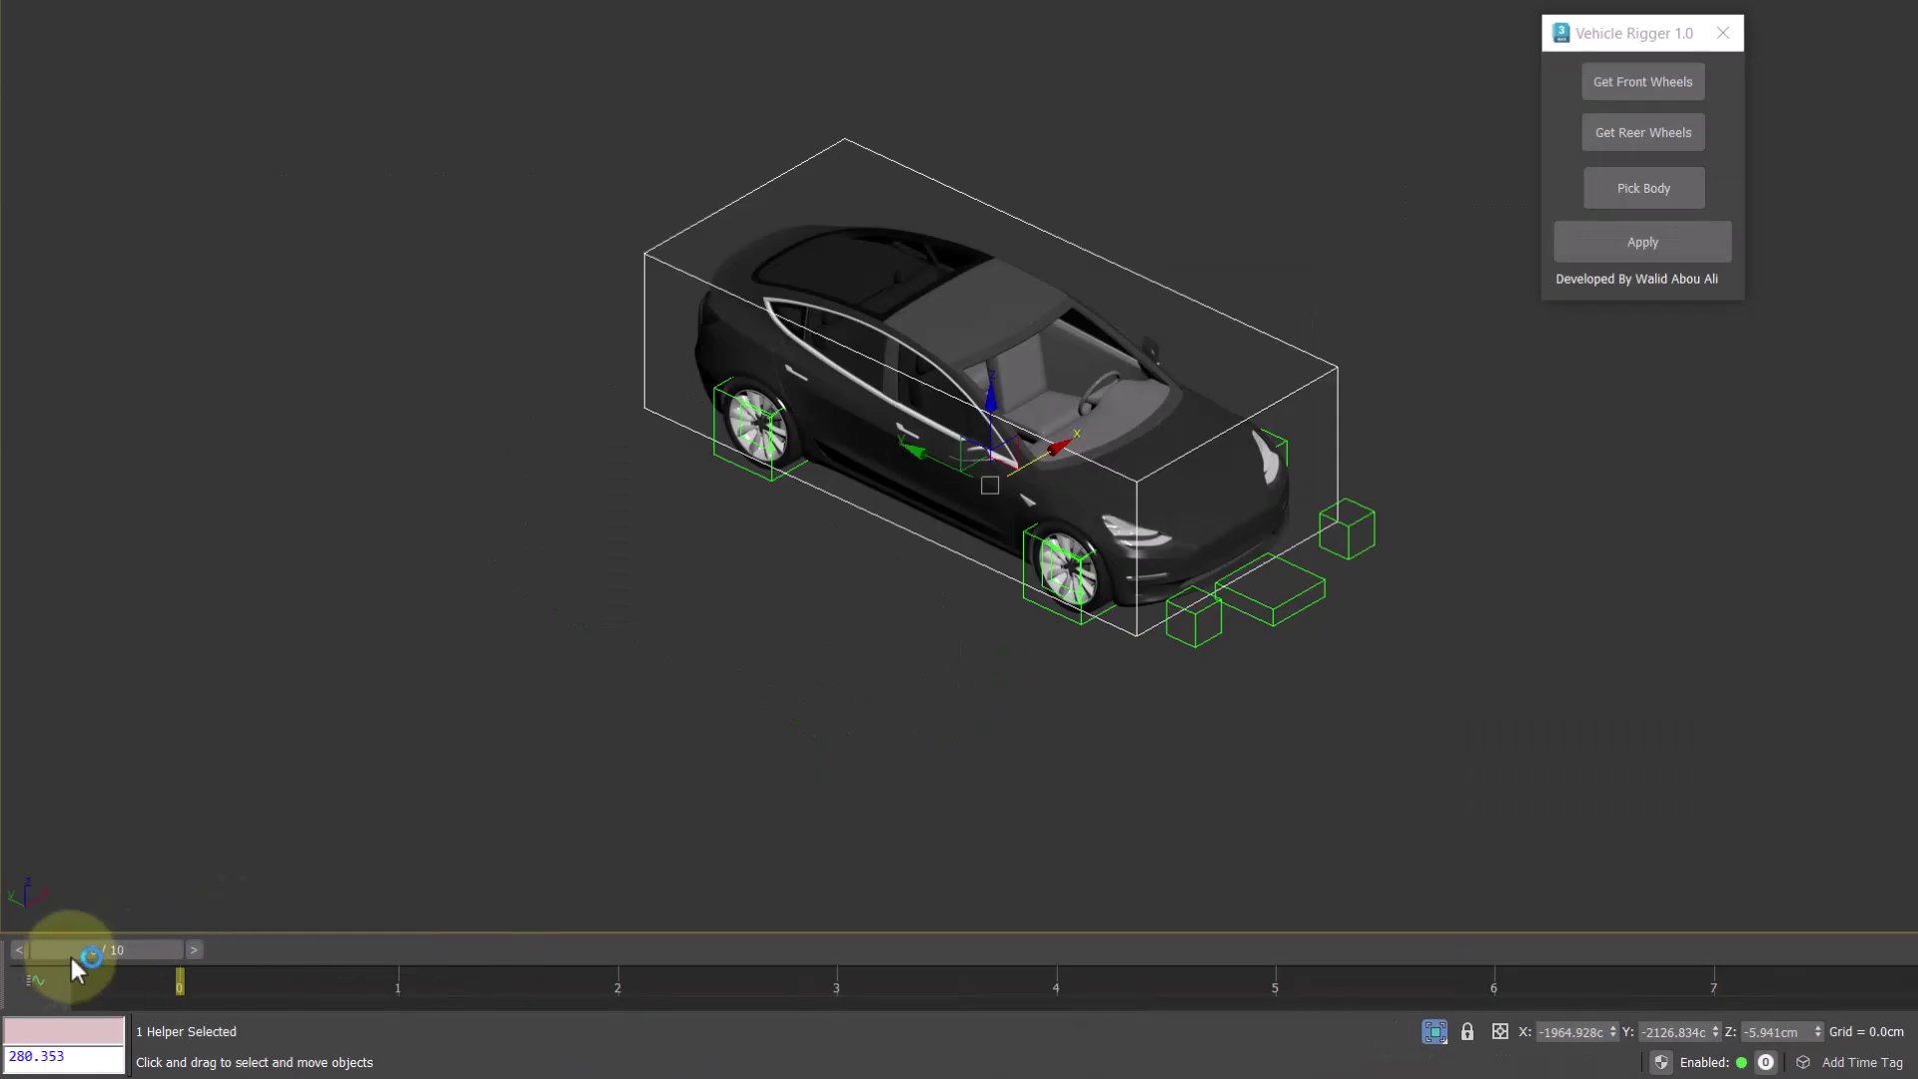
drag(63, 984, 186, 985)
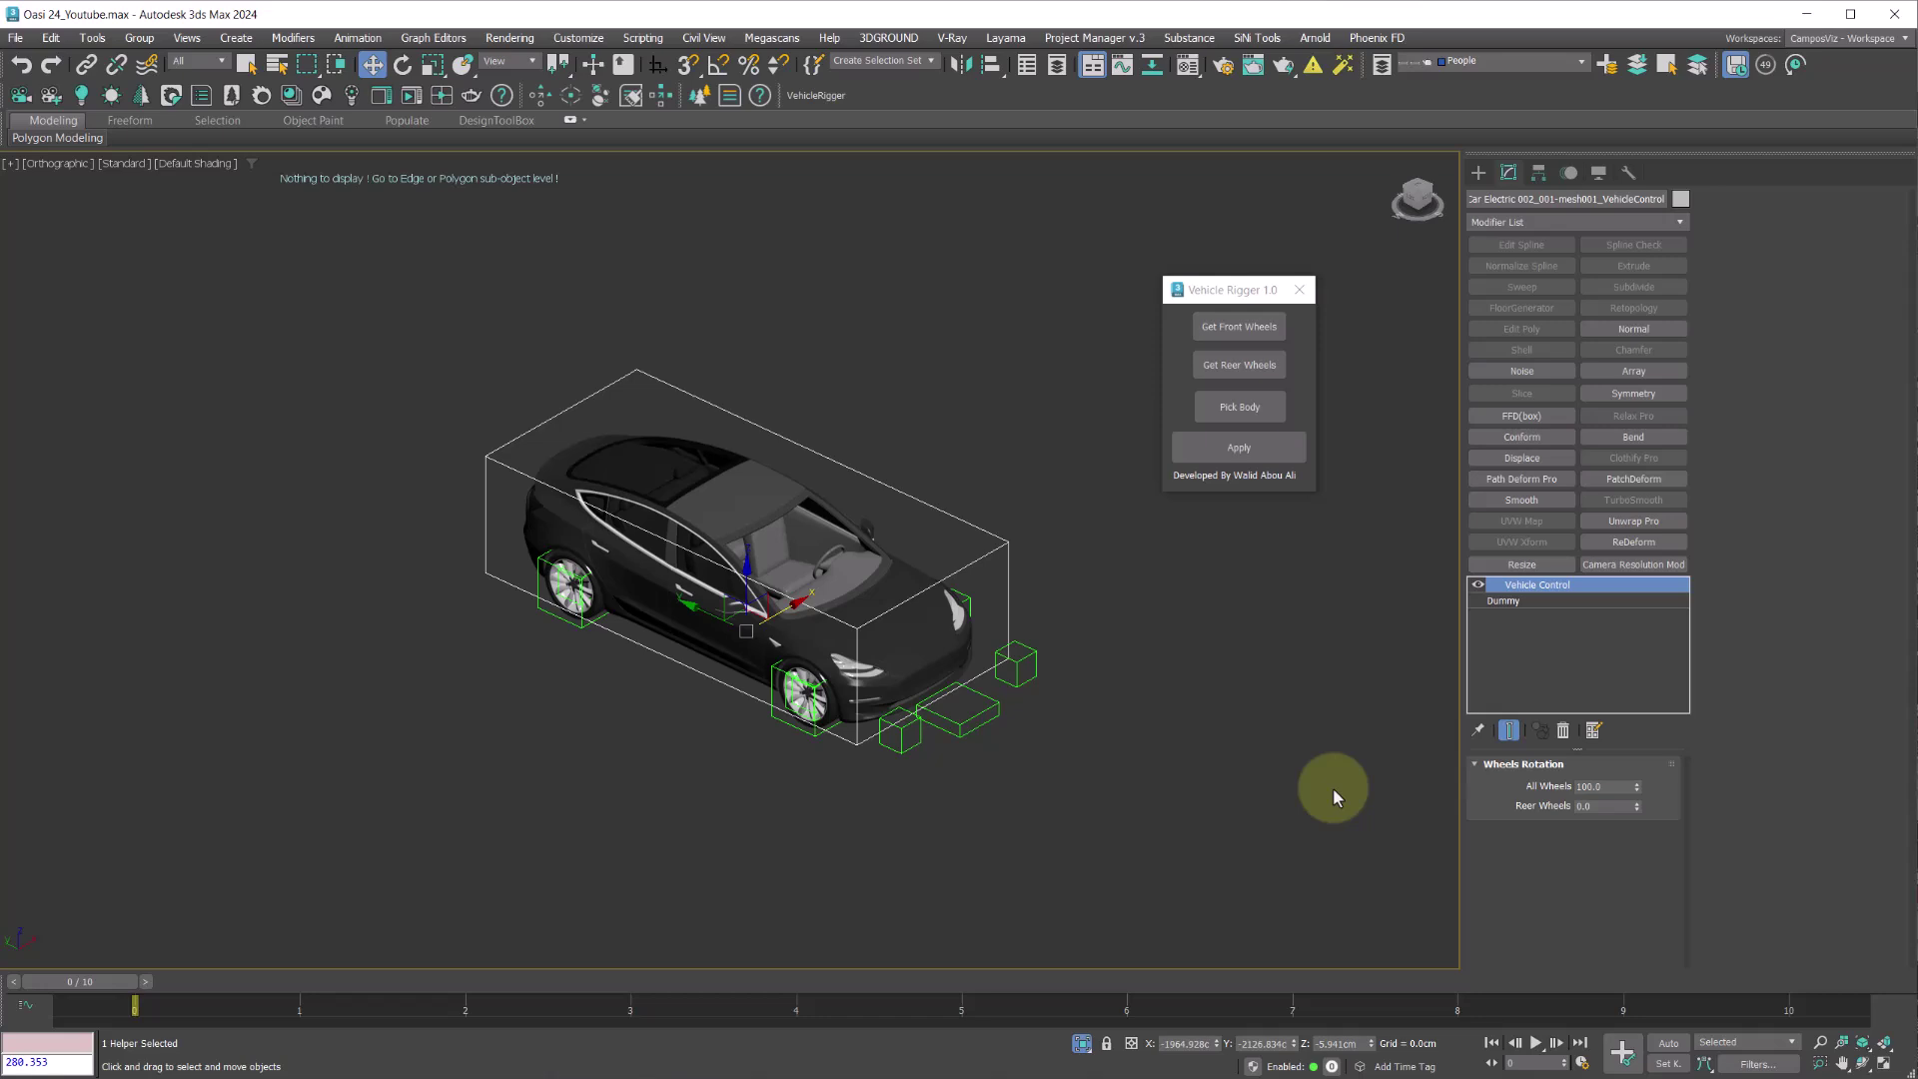
drag(1609, 787, 1553, 789)
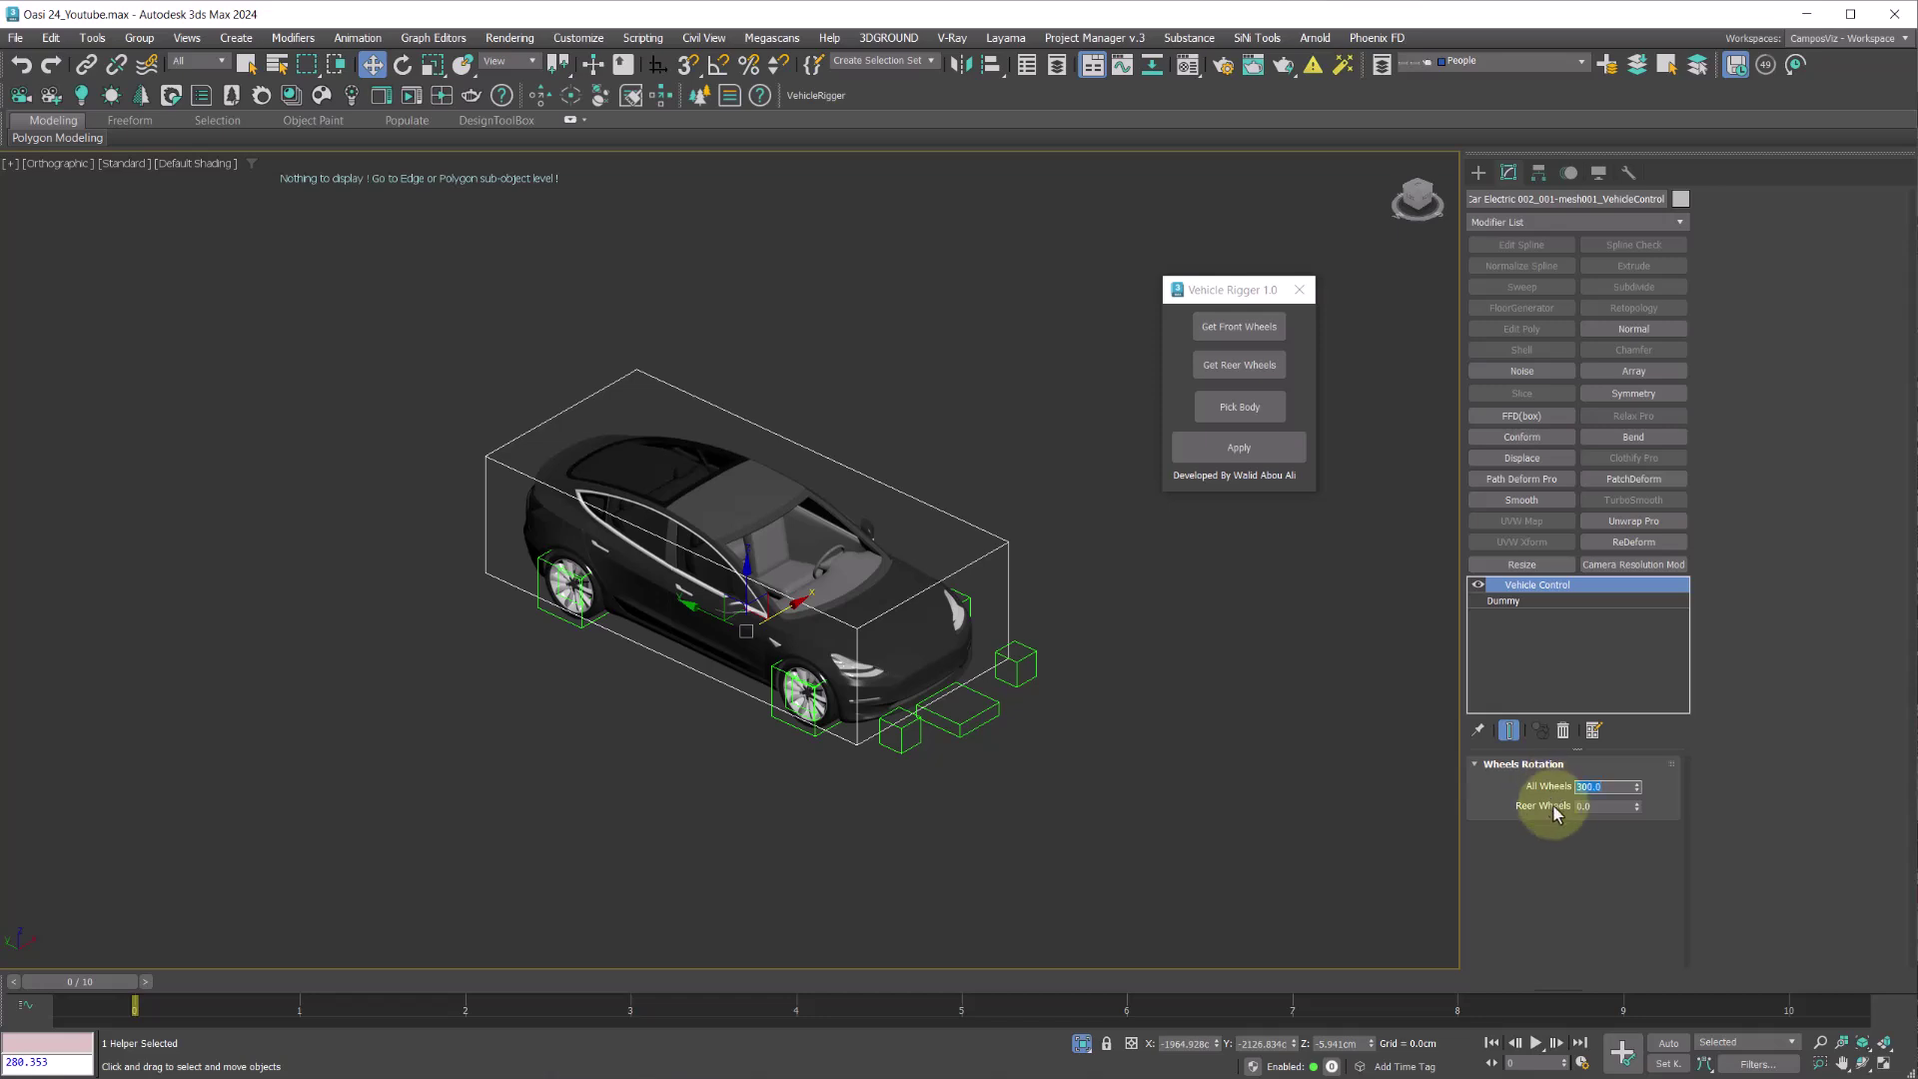
key(Return)
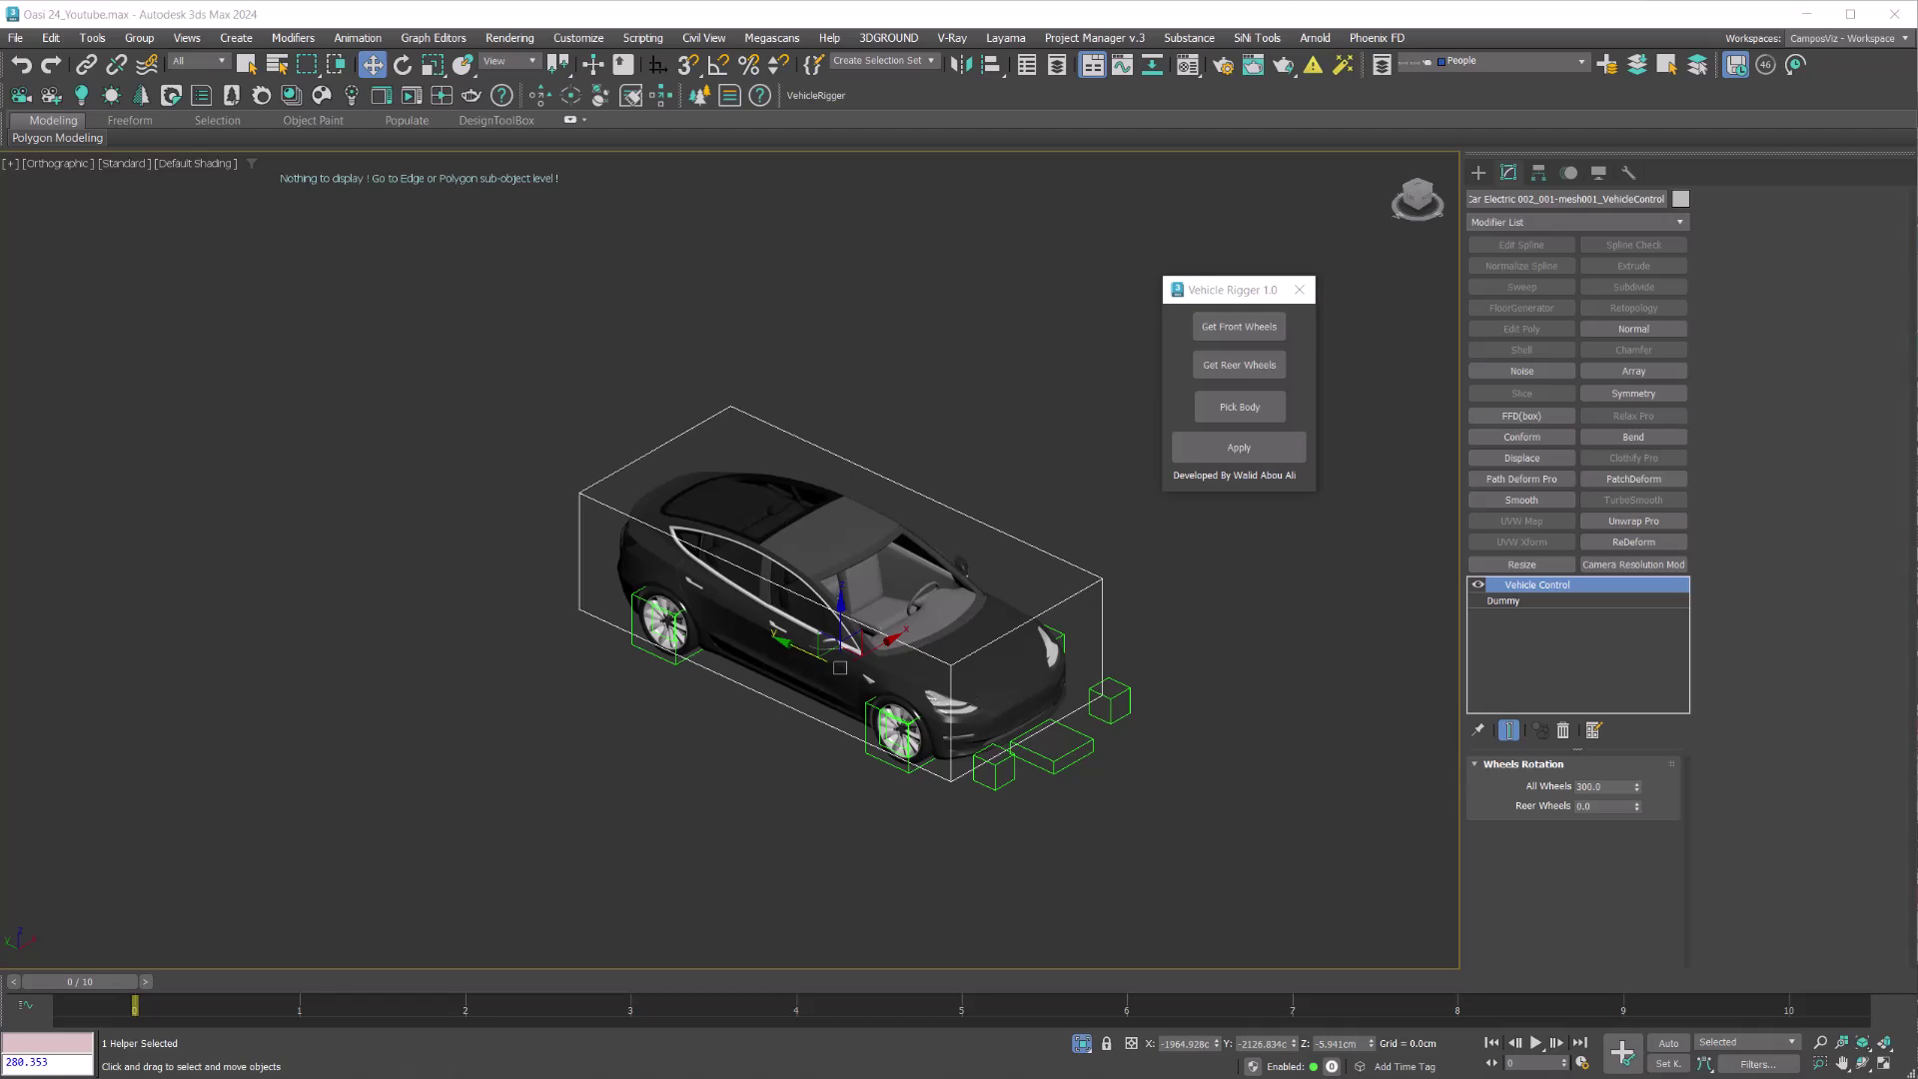
- With Auto Key on at frame 10, nudge the Vehicle Control helper slightly
click(1667, 1043)
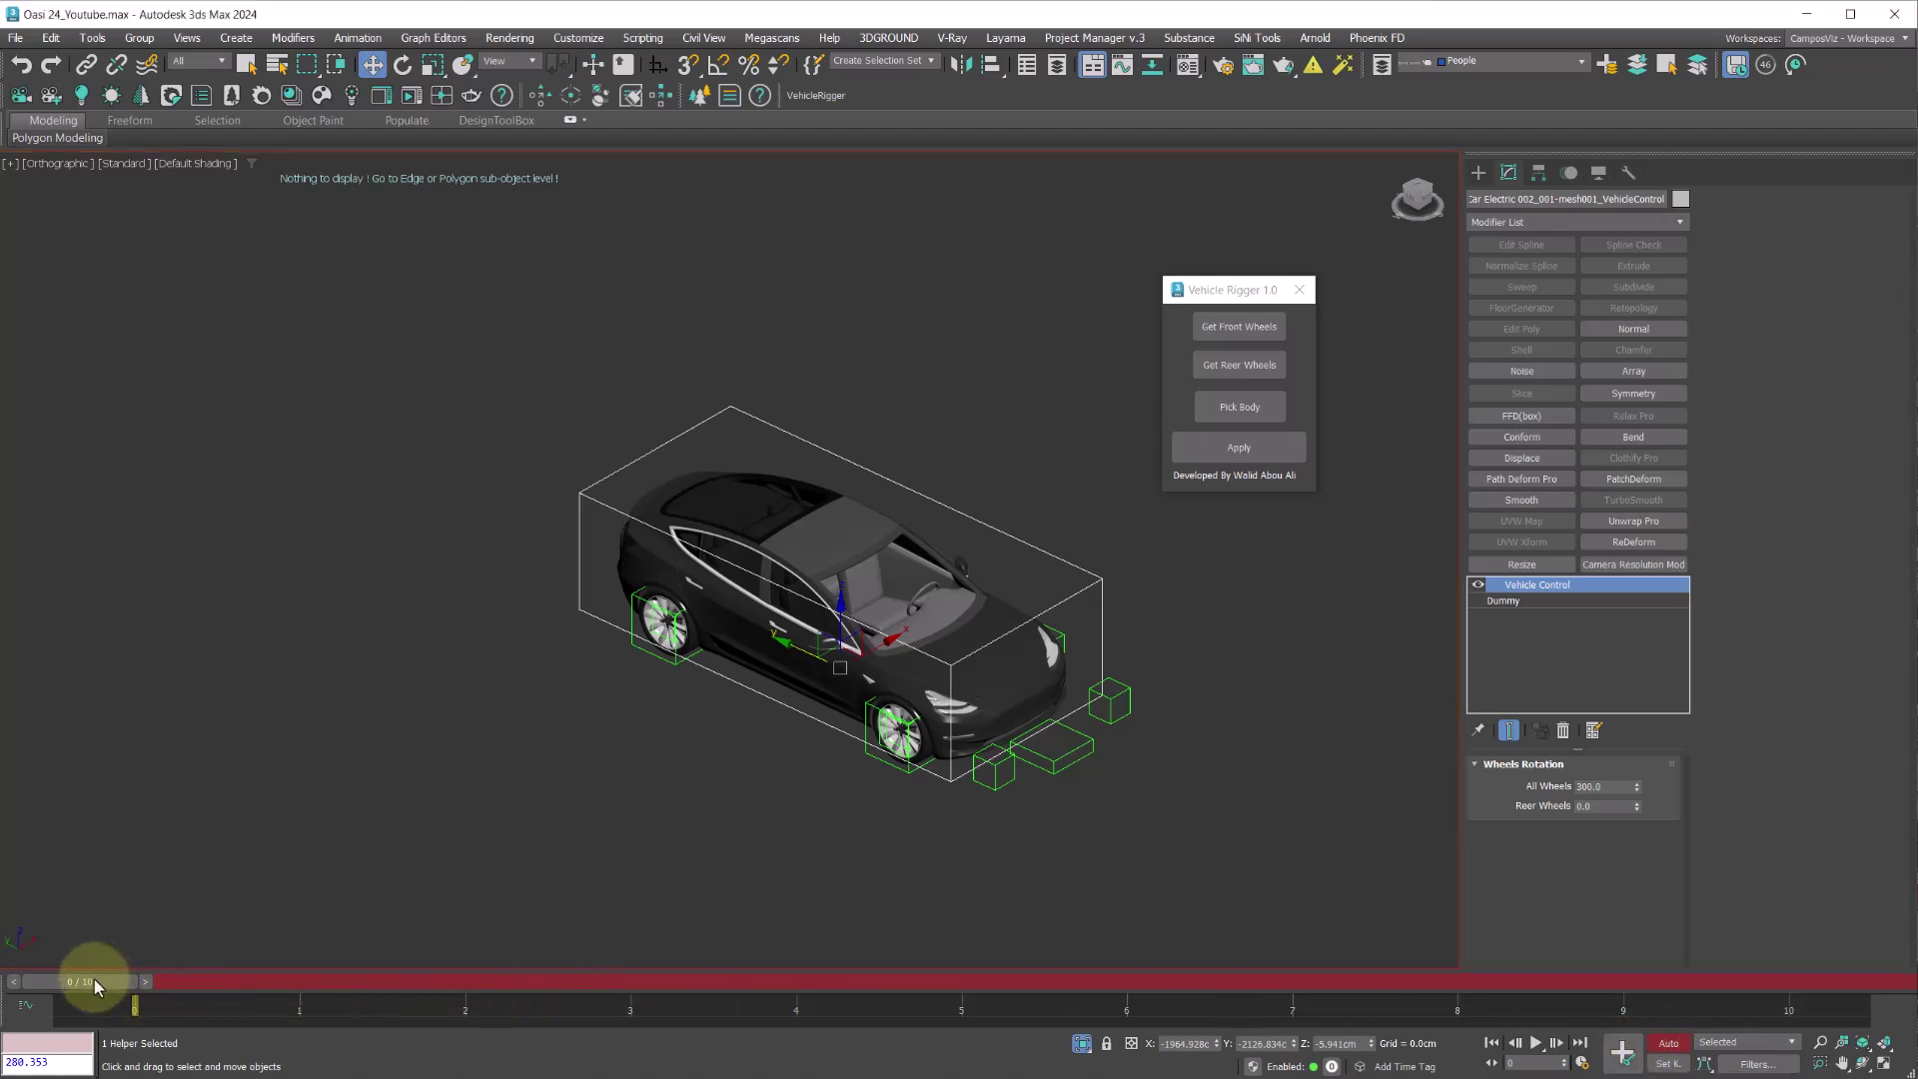
drag(95, 987, 1802, 984)
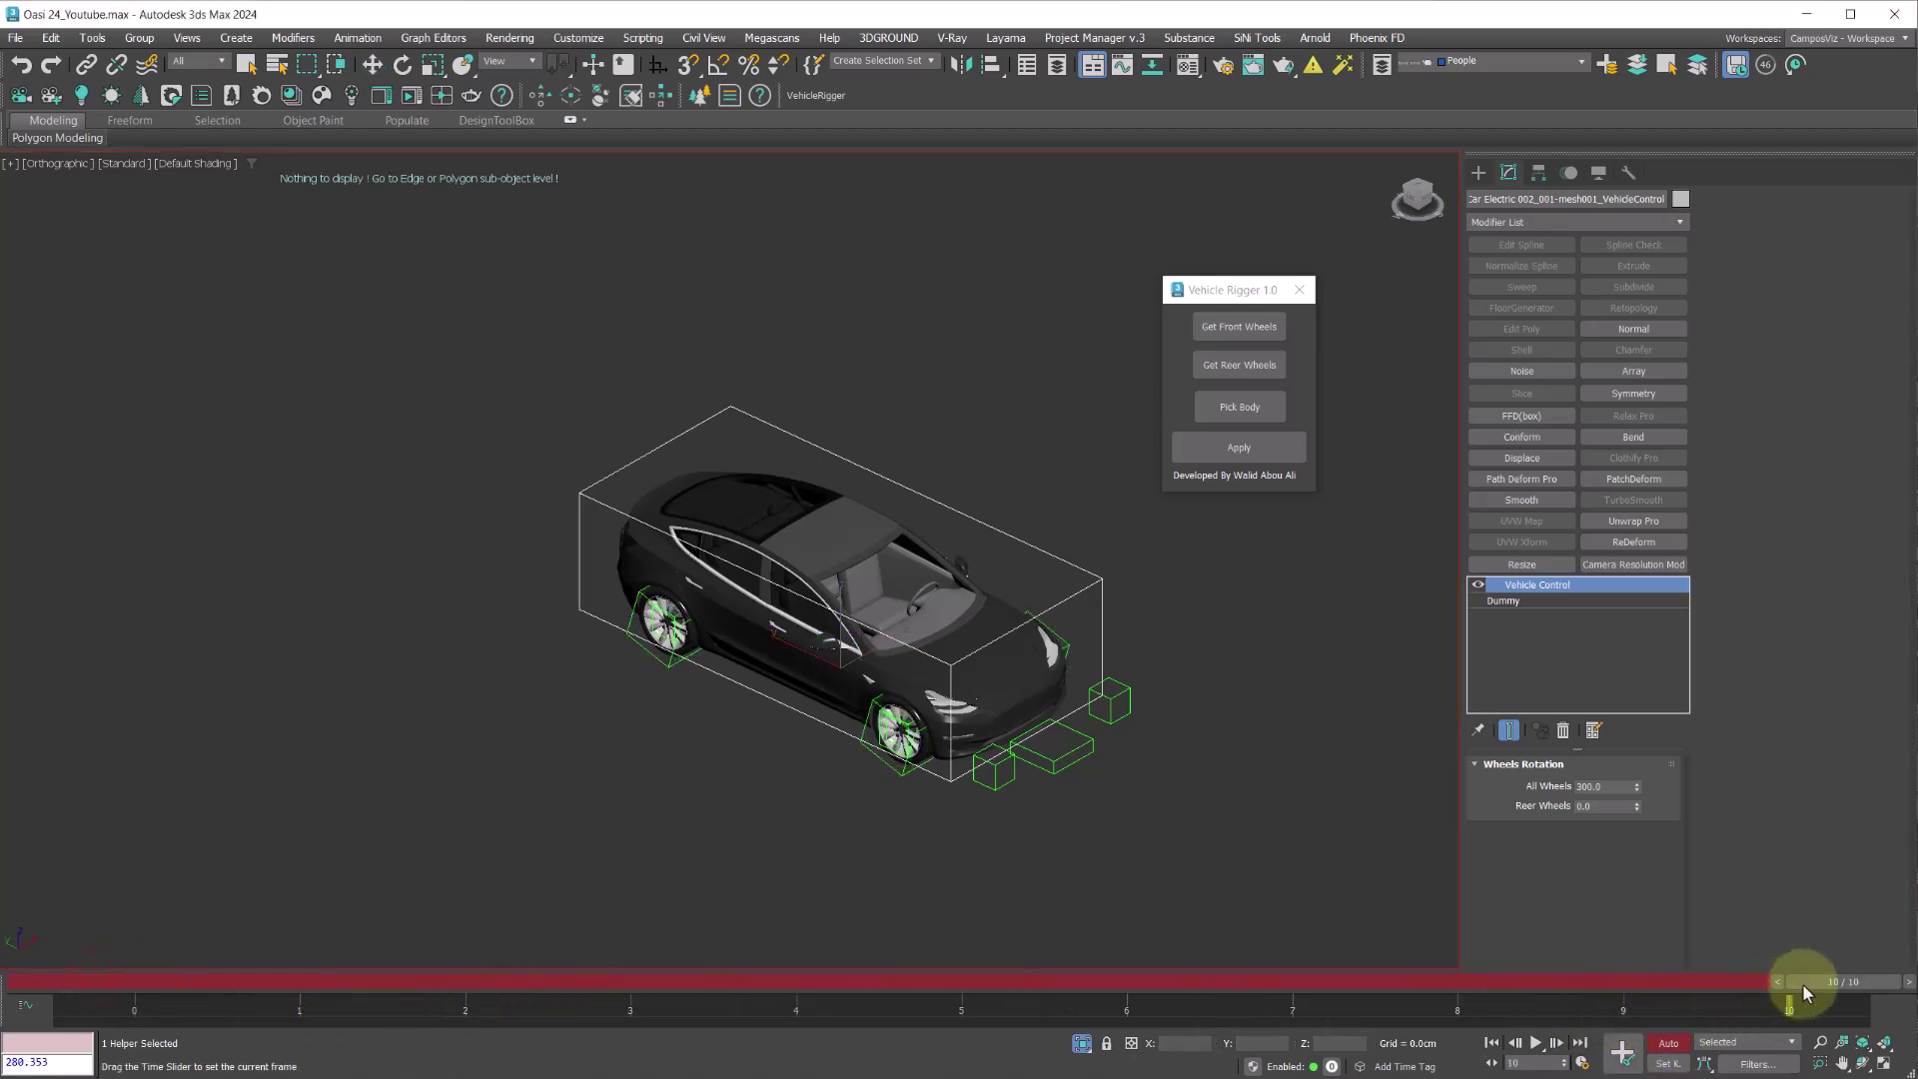
key(w)
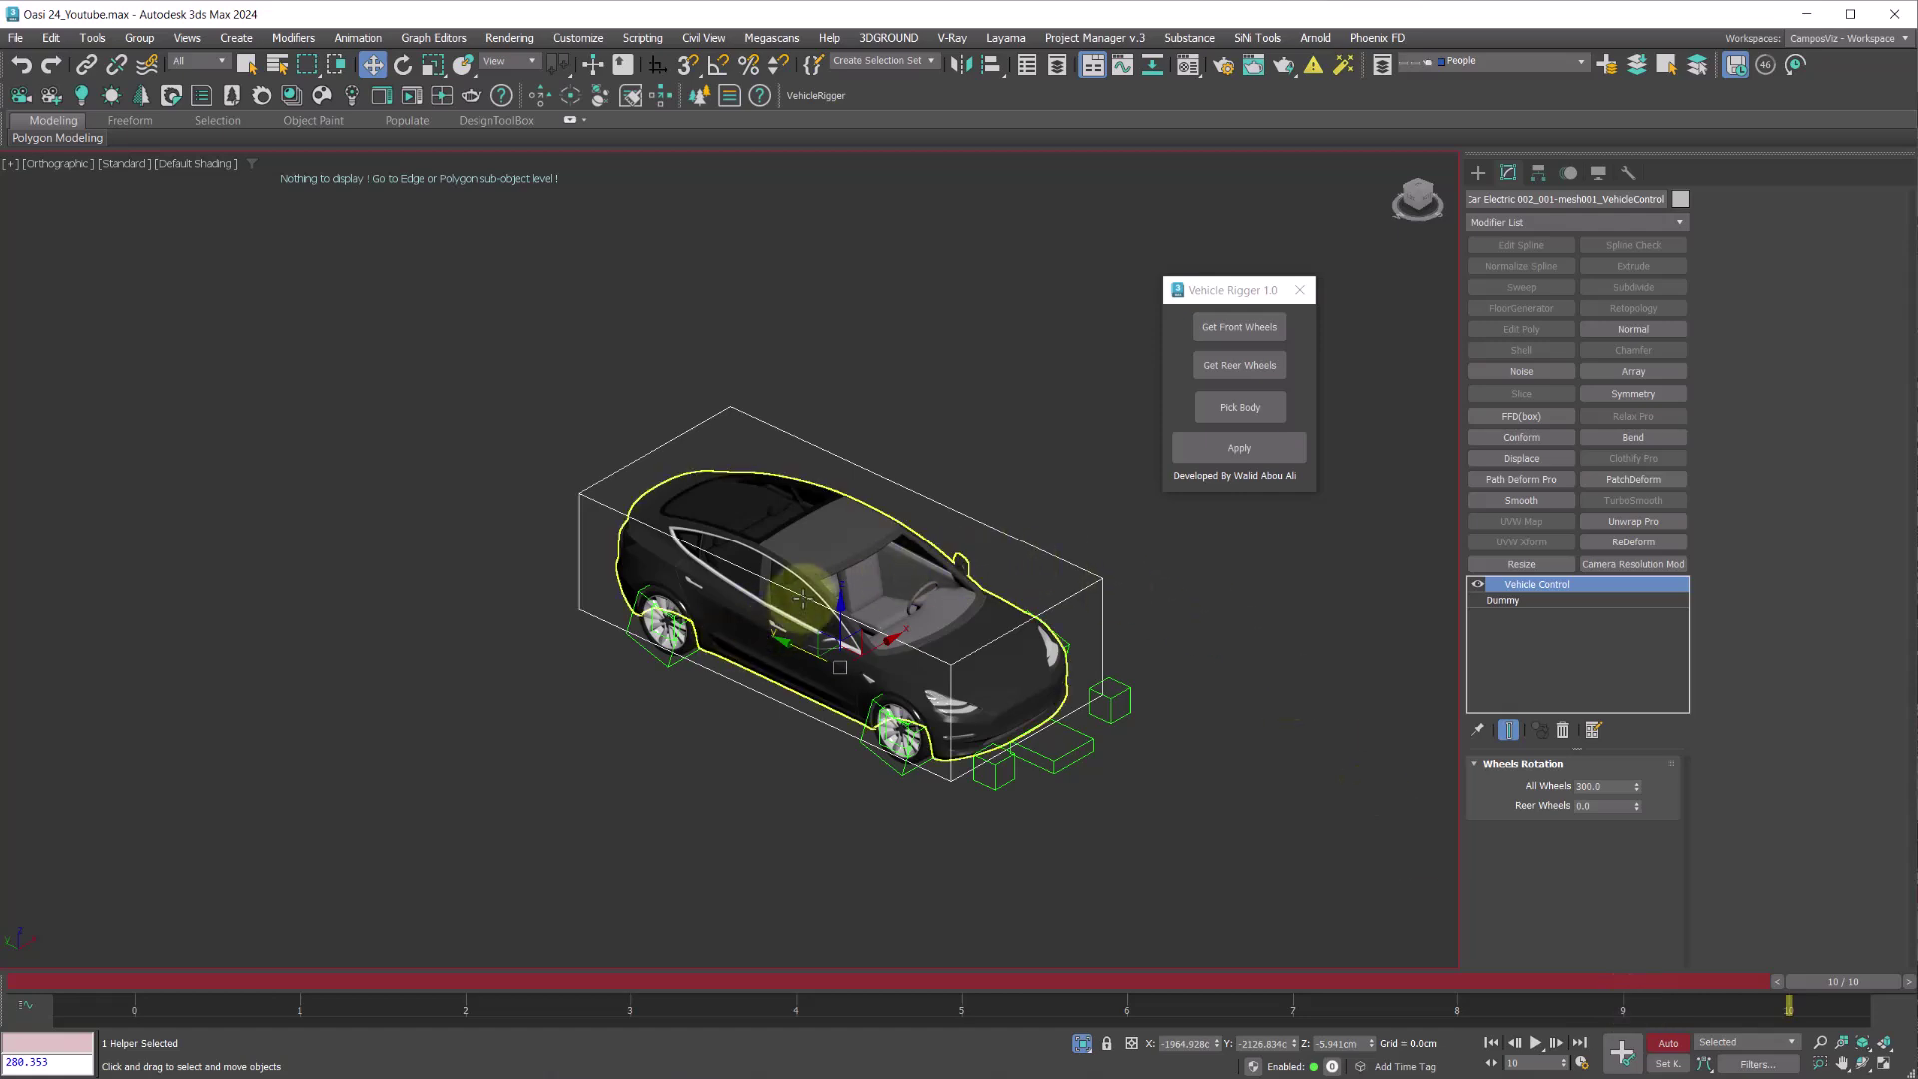
click(1021, 536)
click(1019, 537)
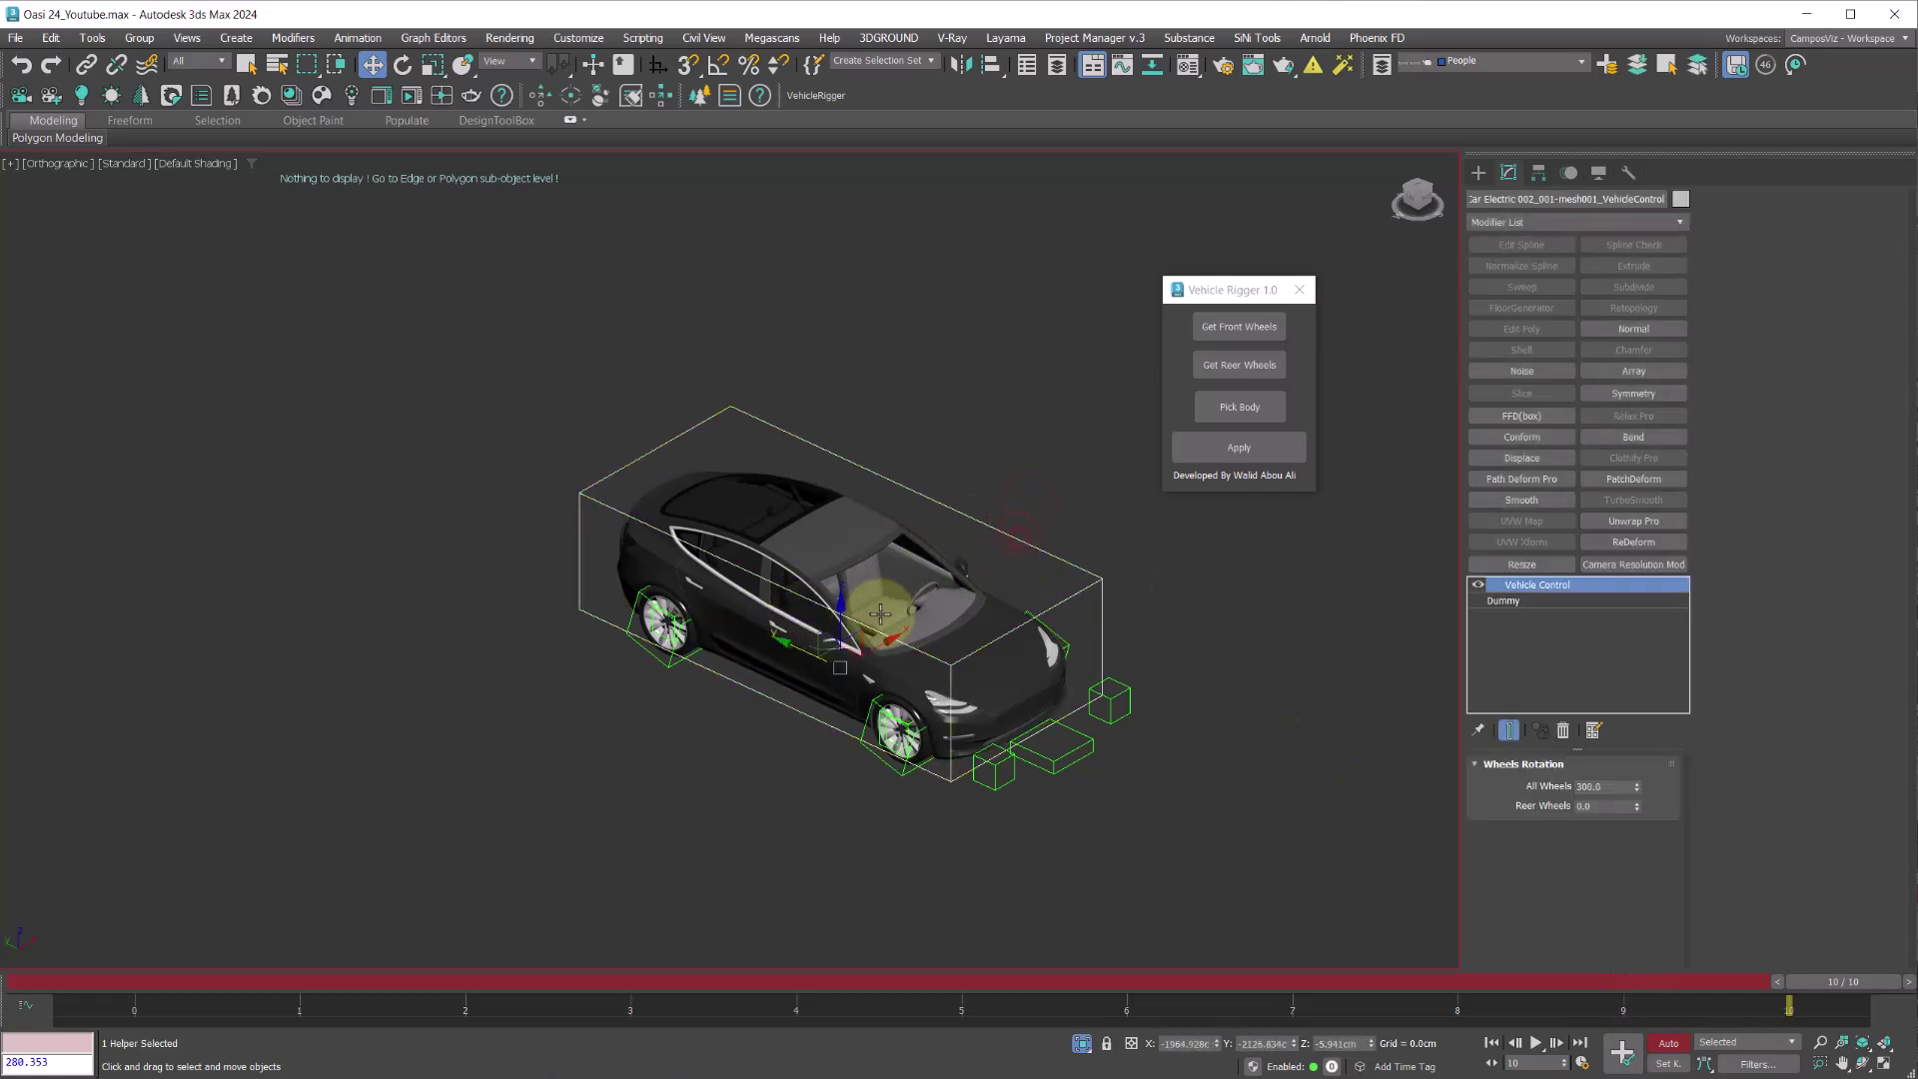
drag(799, 642, 1108, 768)
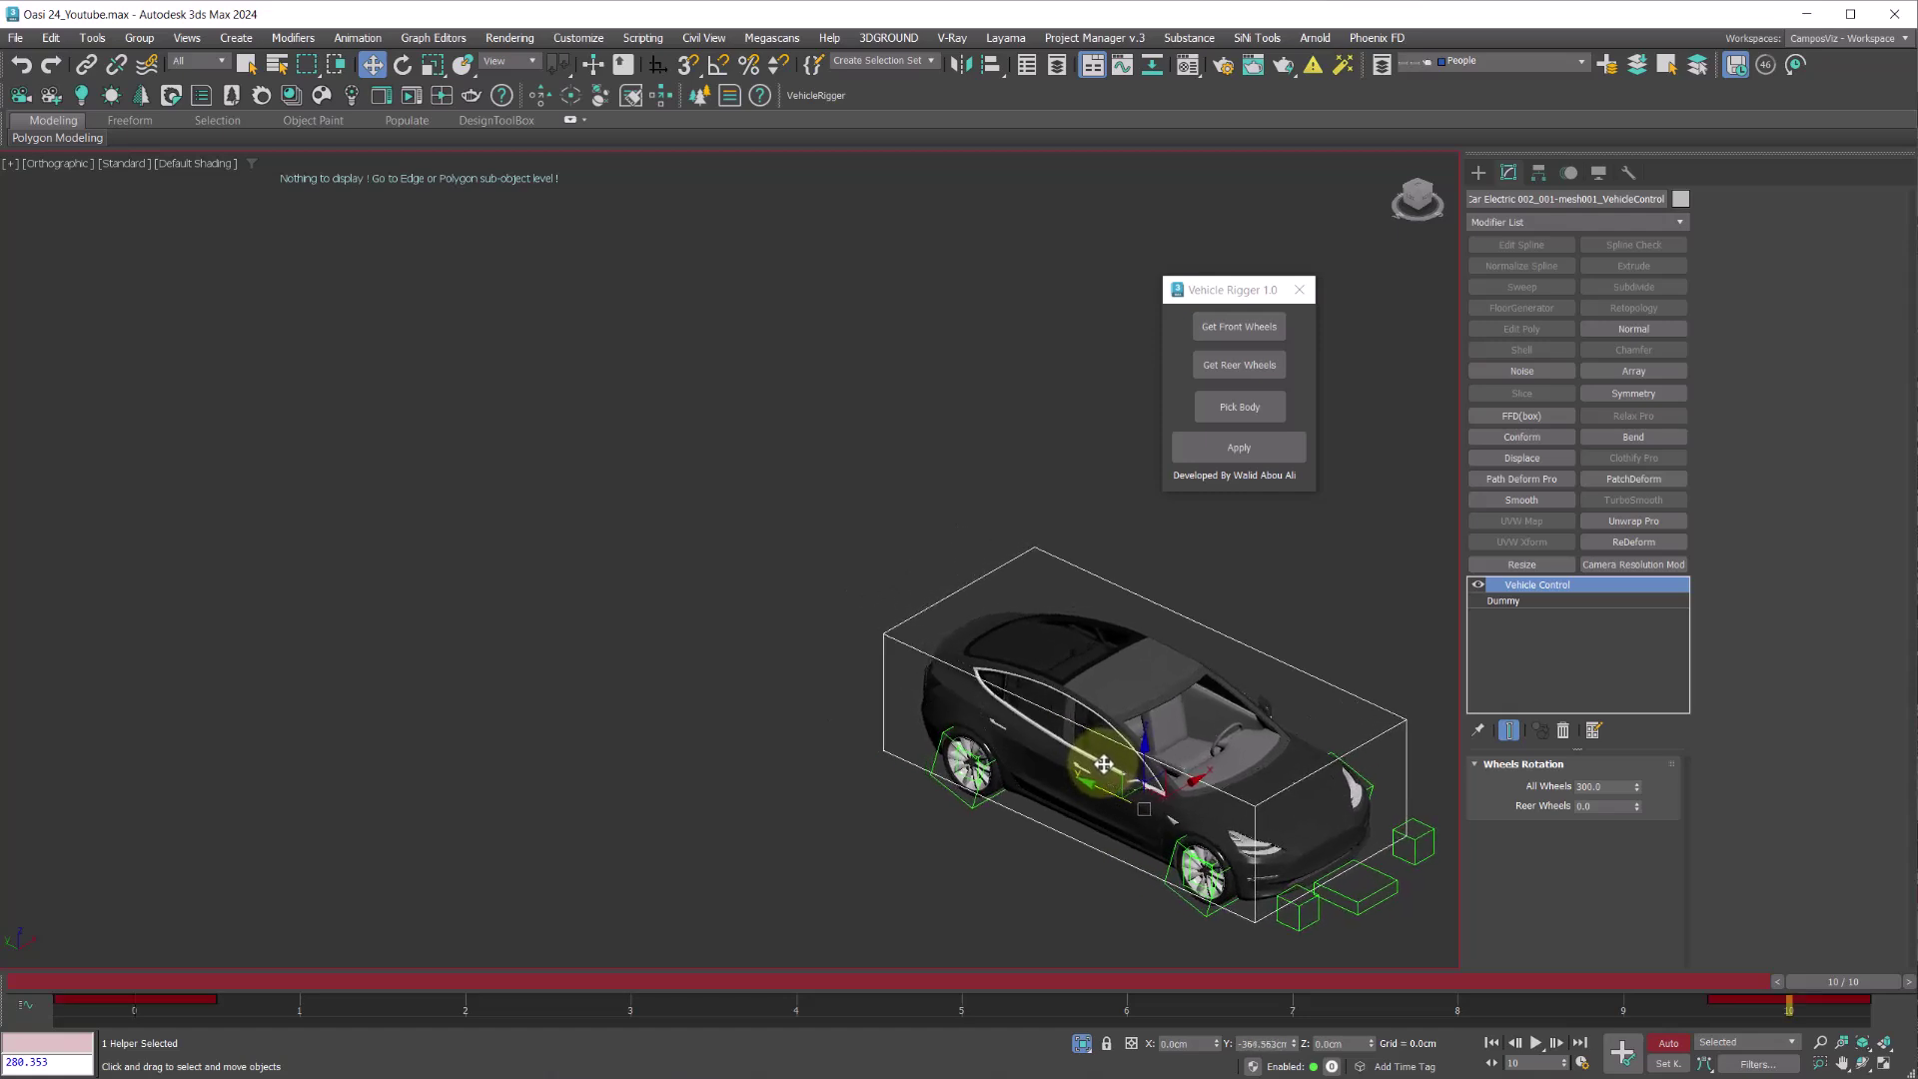
- Turn off Auto Key and scrub between frames 10, 4 and 7 to review the rolling car
click(1670, 1045)
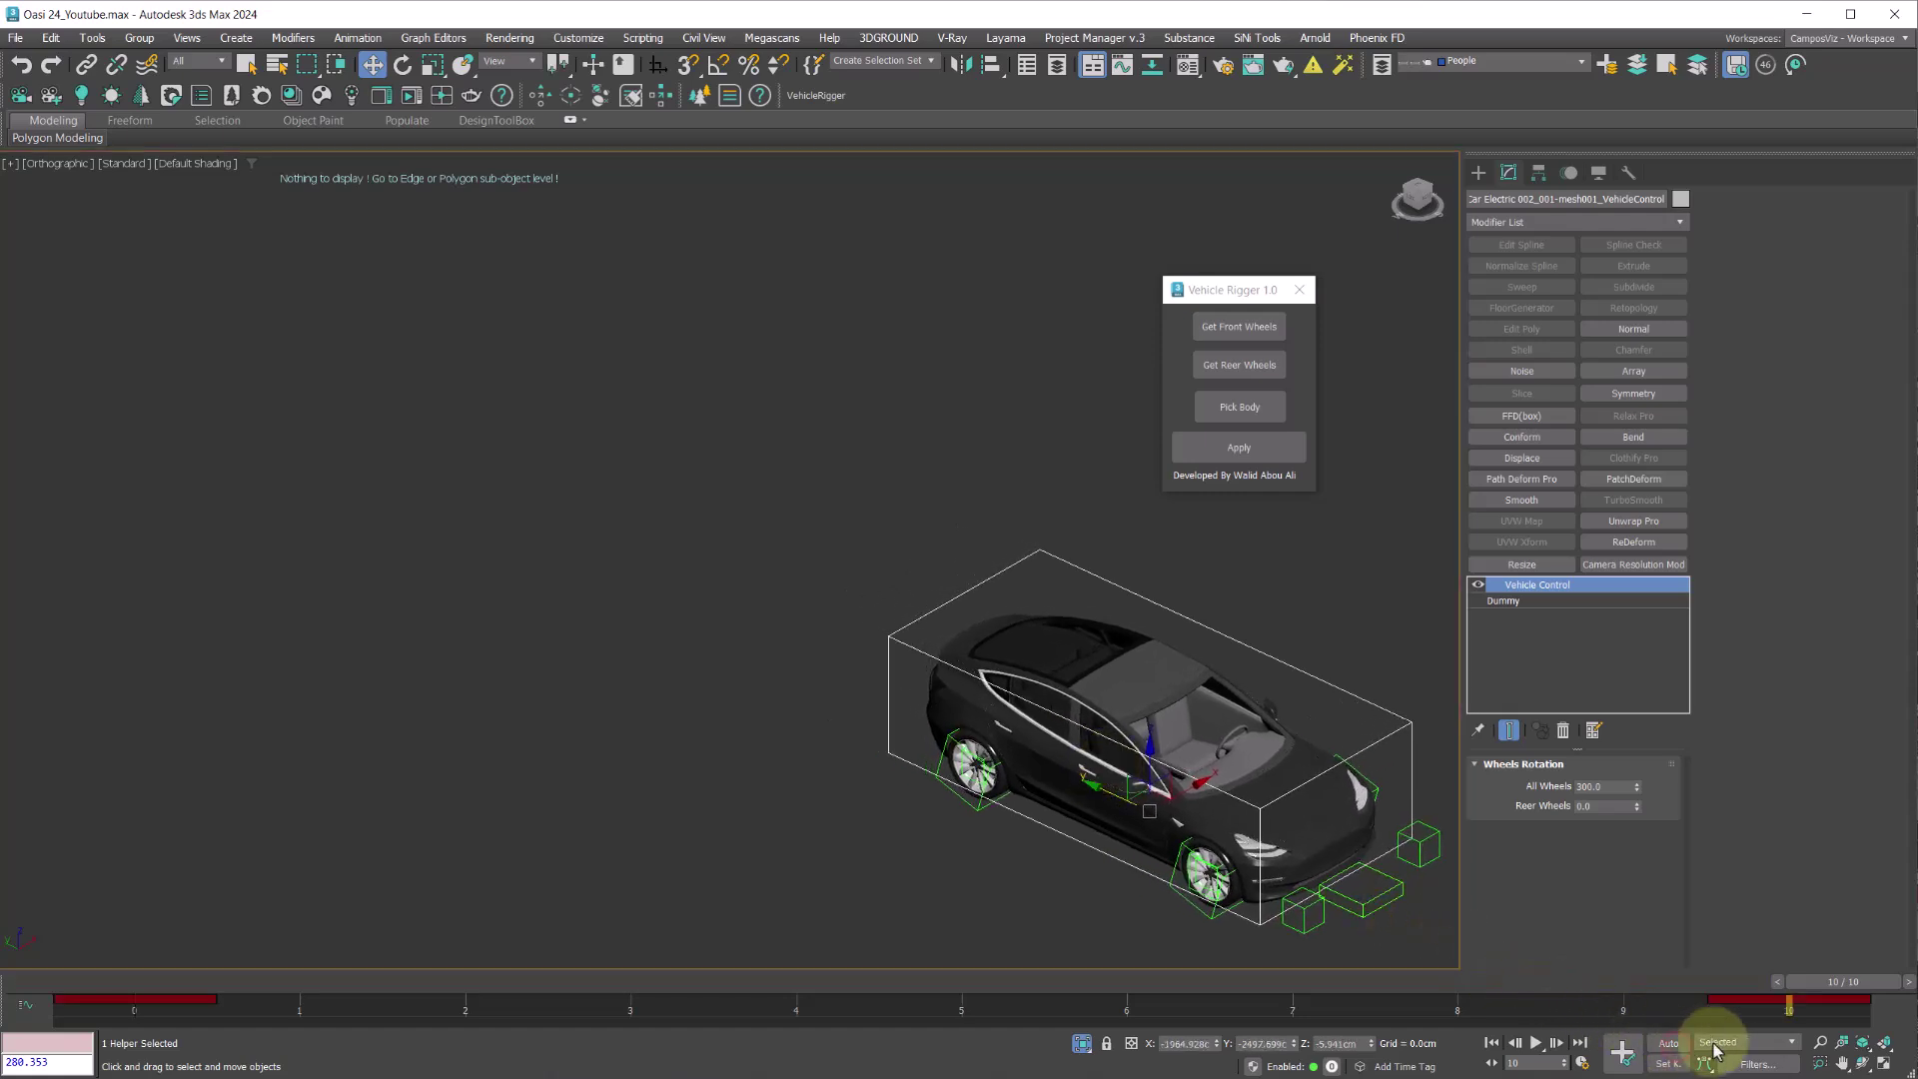
click(1821, 986)
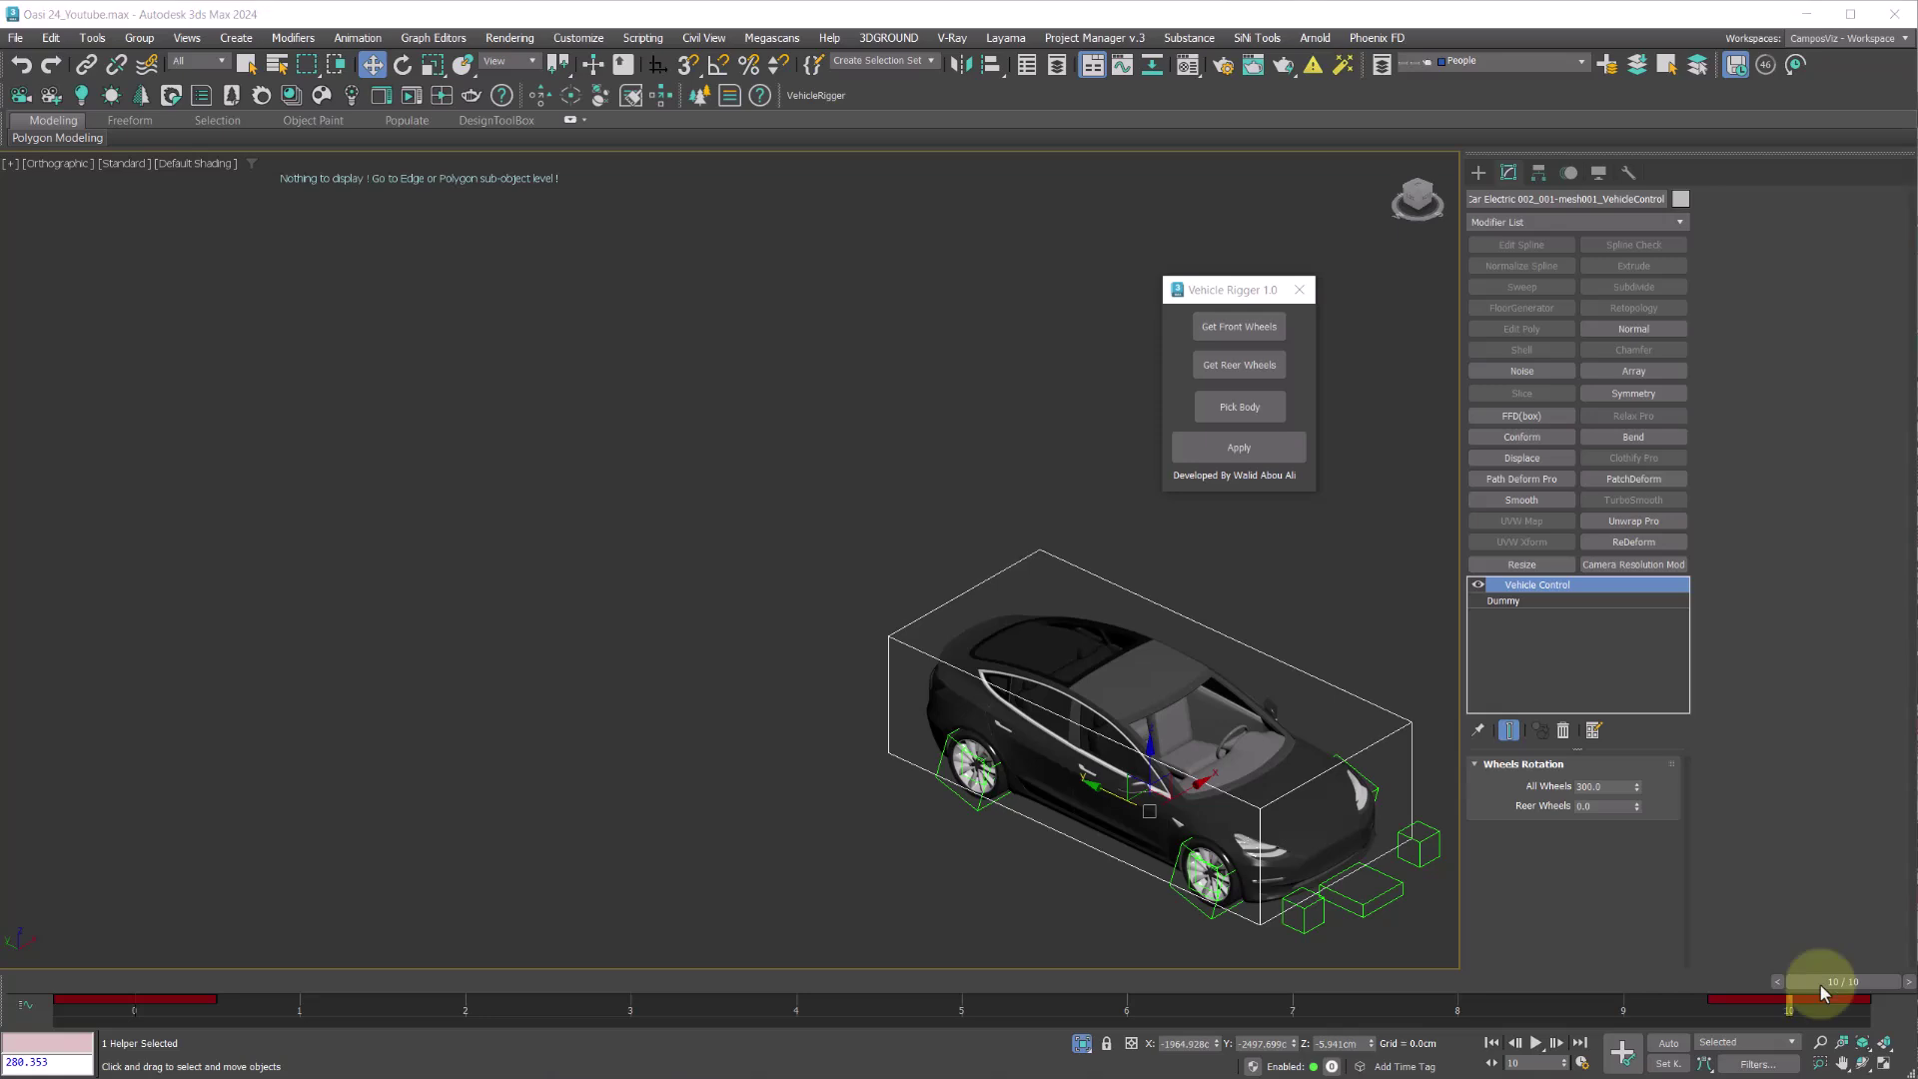
drag(1821, 985, 541, 1018)
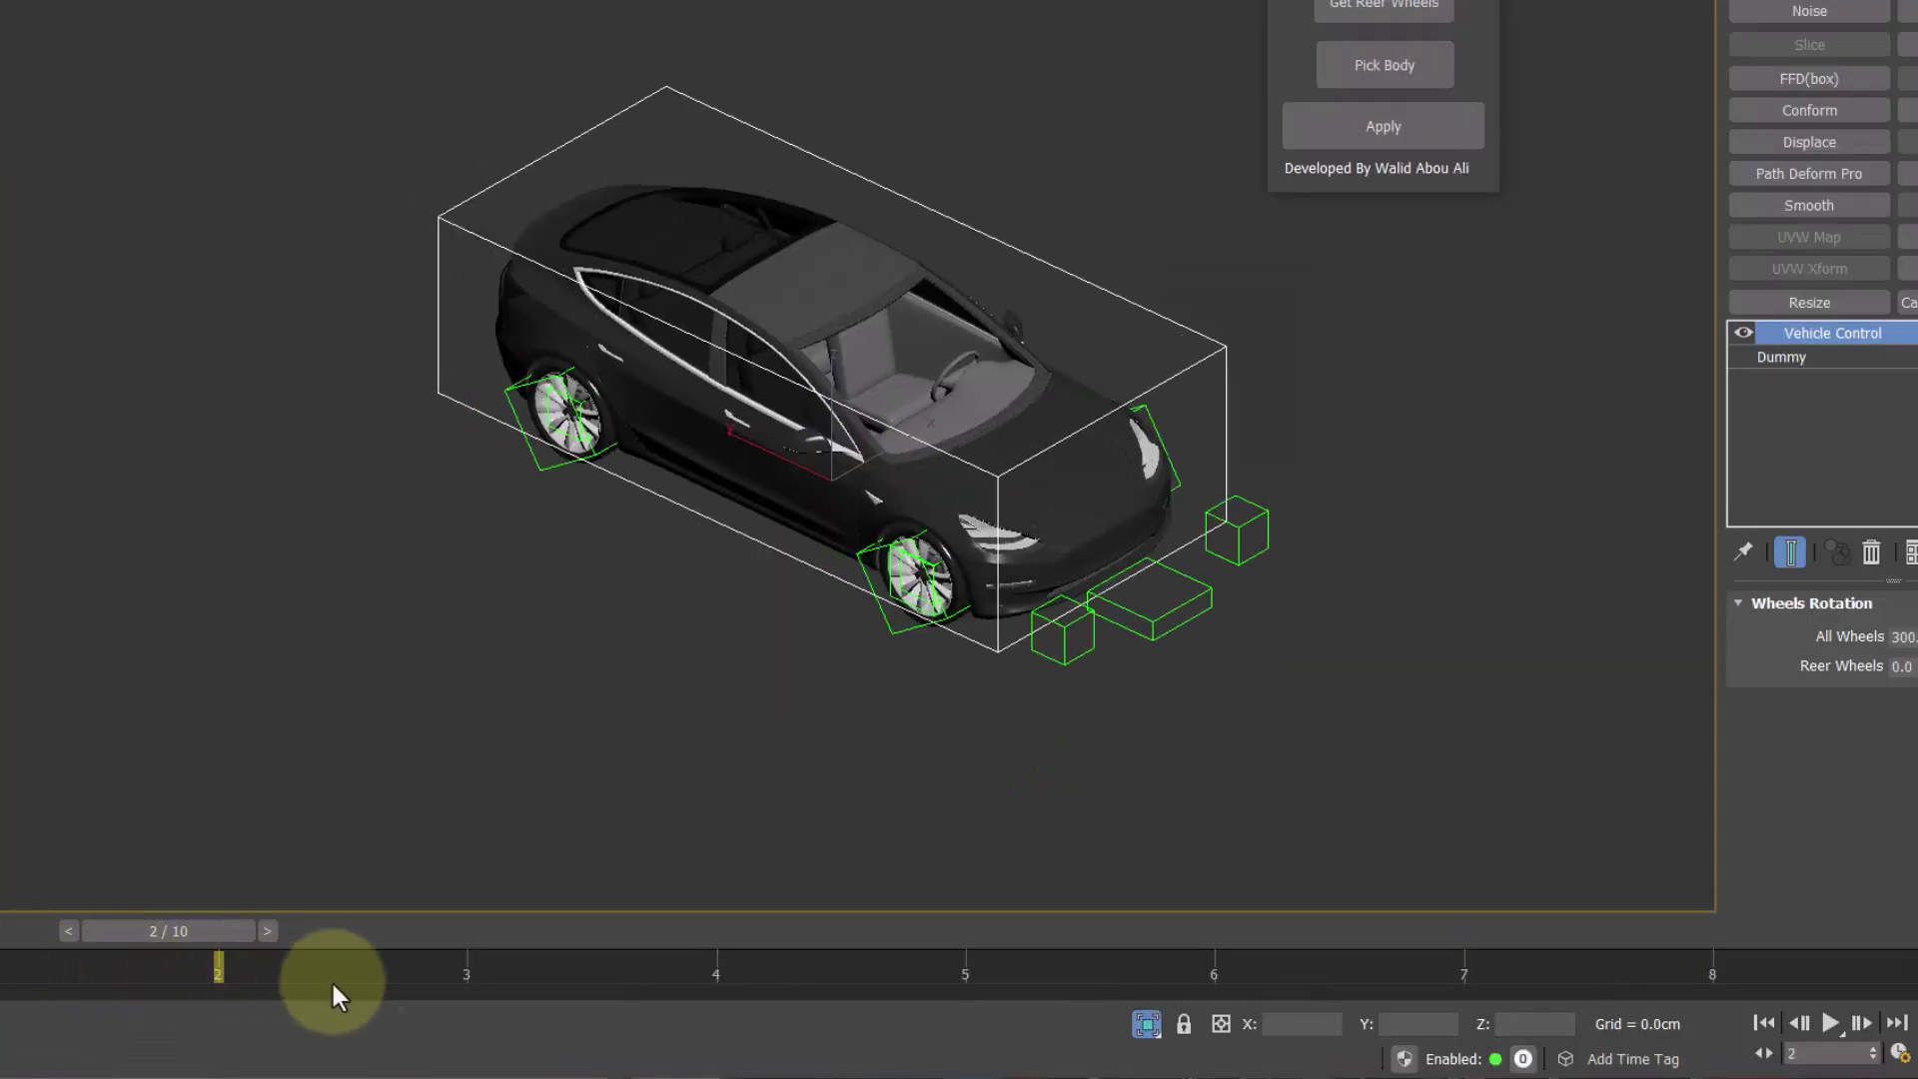
drag(332, 979, 1913, 974)
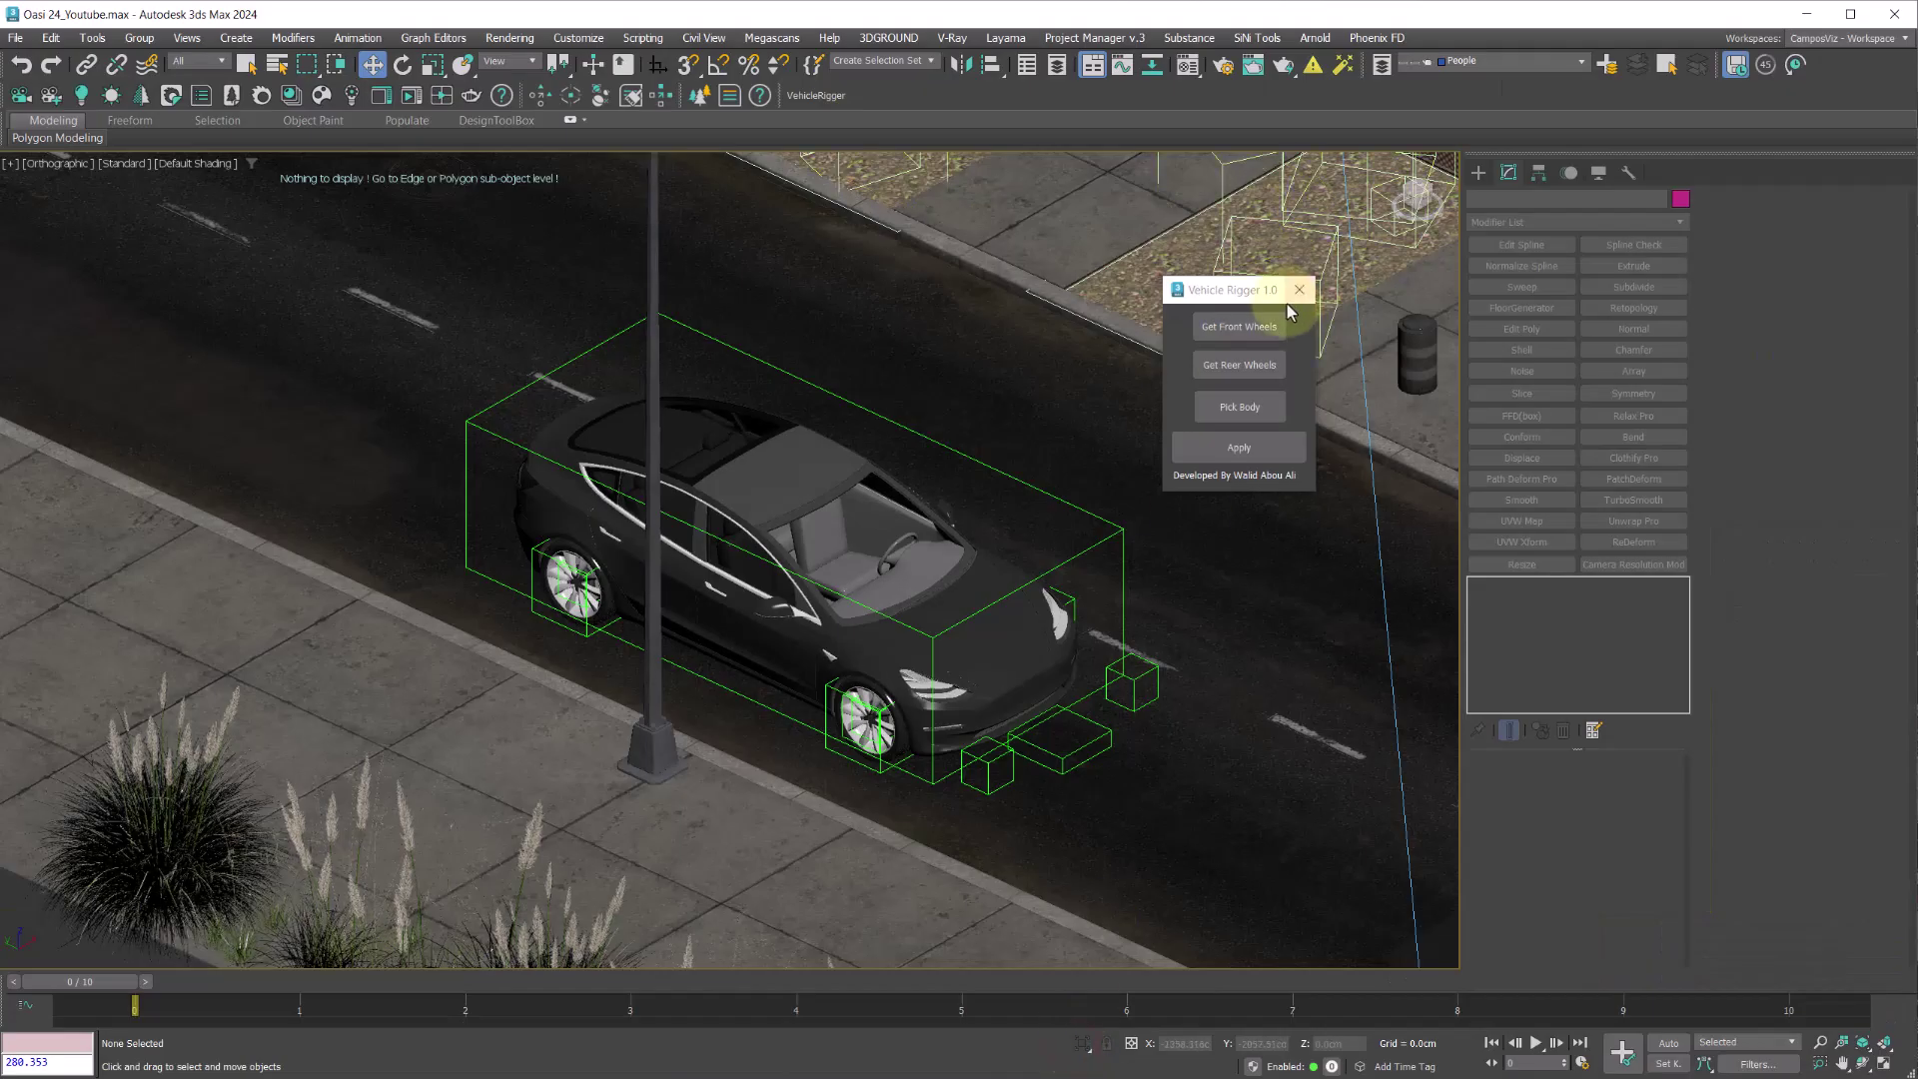
- Close the Vehicle Rigger, go to frame 1, and show a wireframe Top view beside the camera view
click(1298, 300)
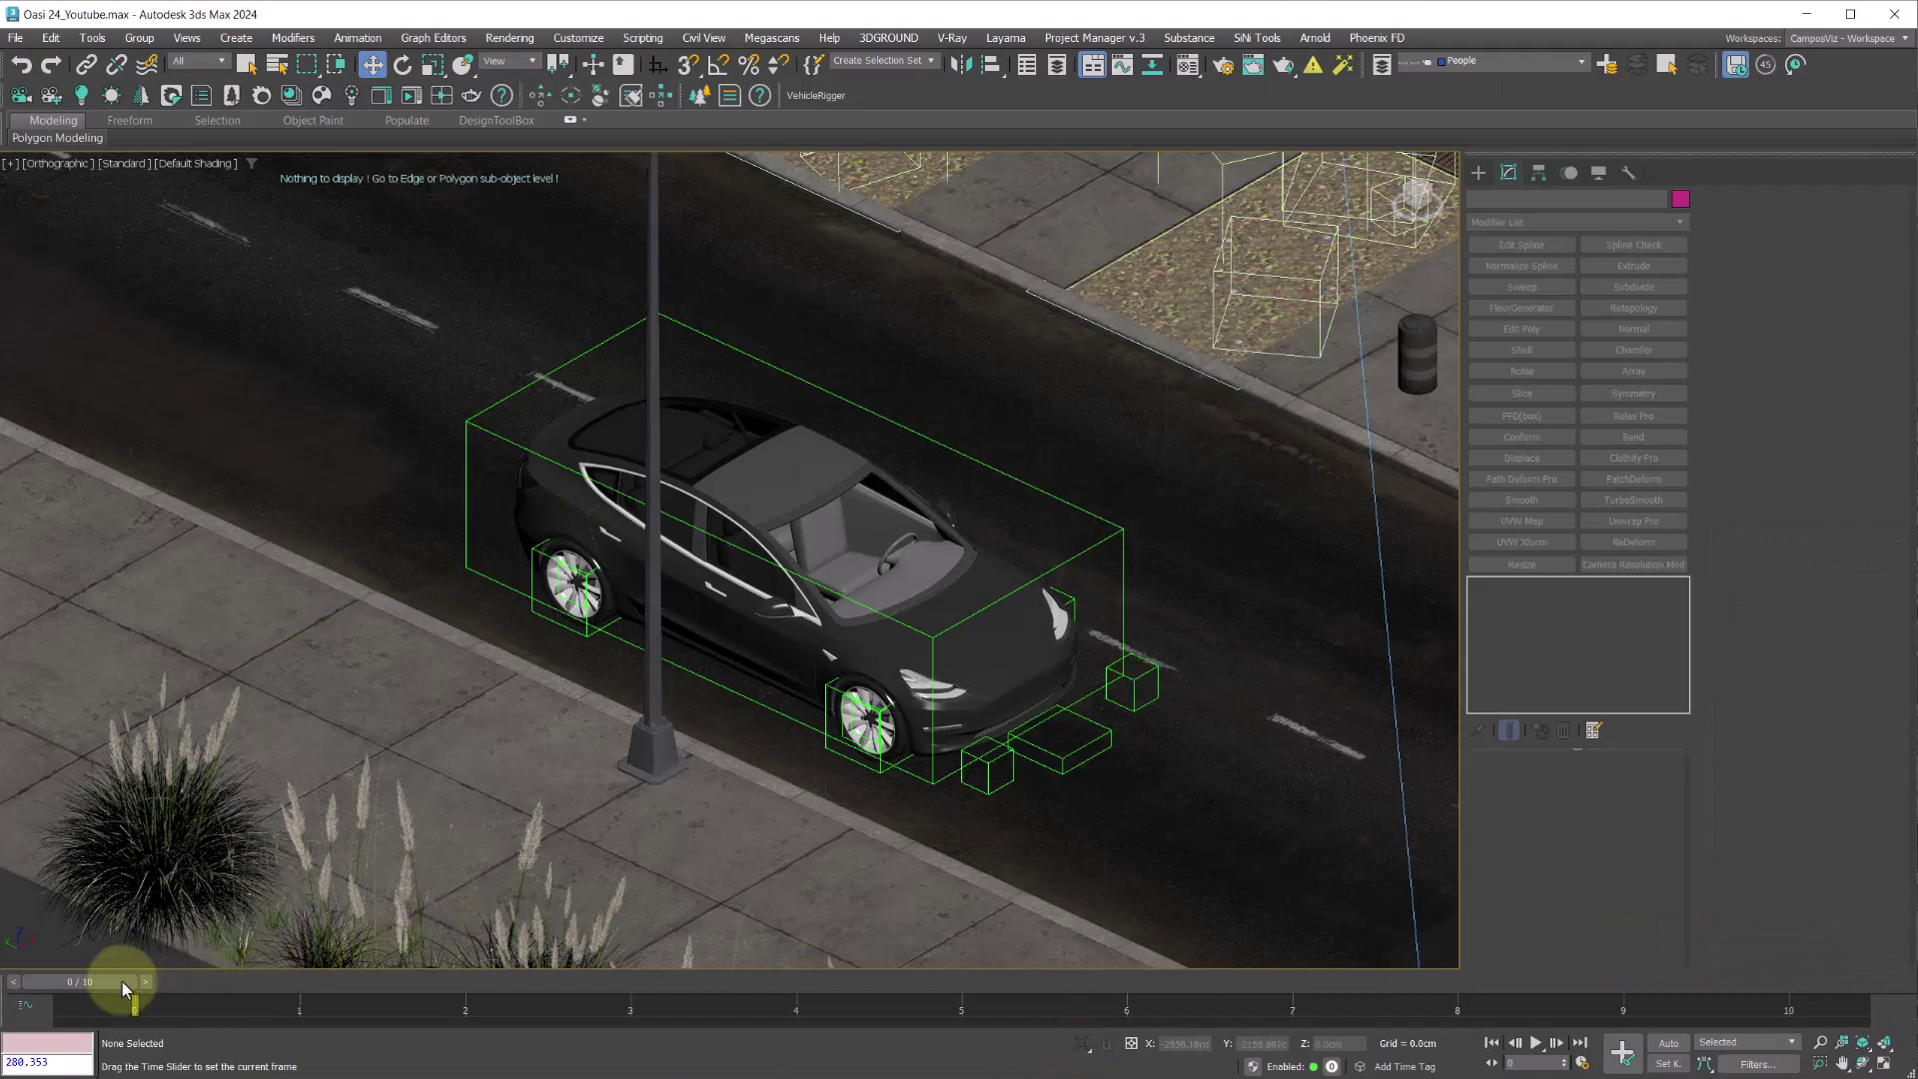
drag(122, 982, 623, 991)
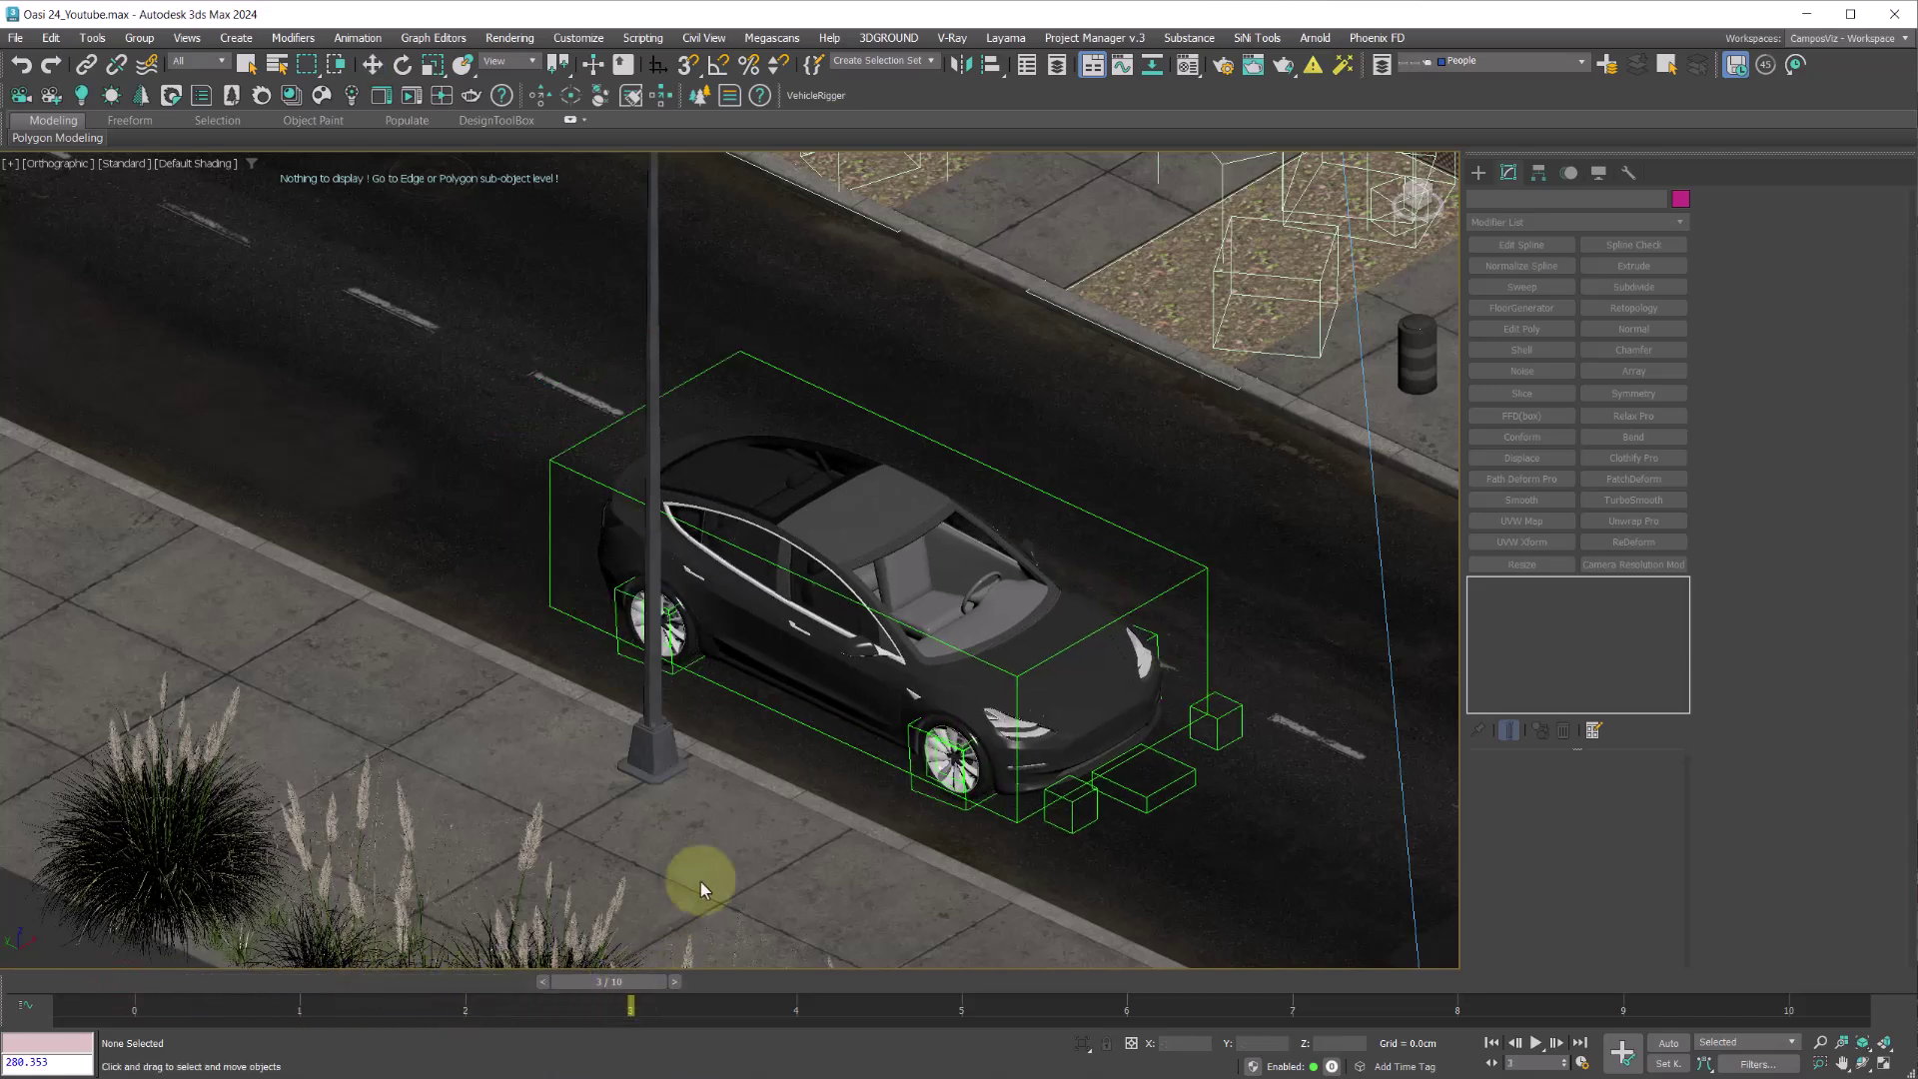
key(alt+w)
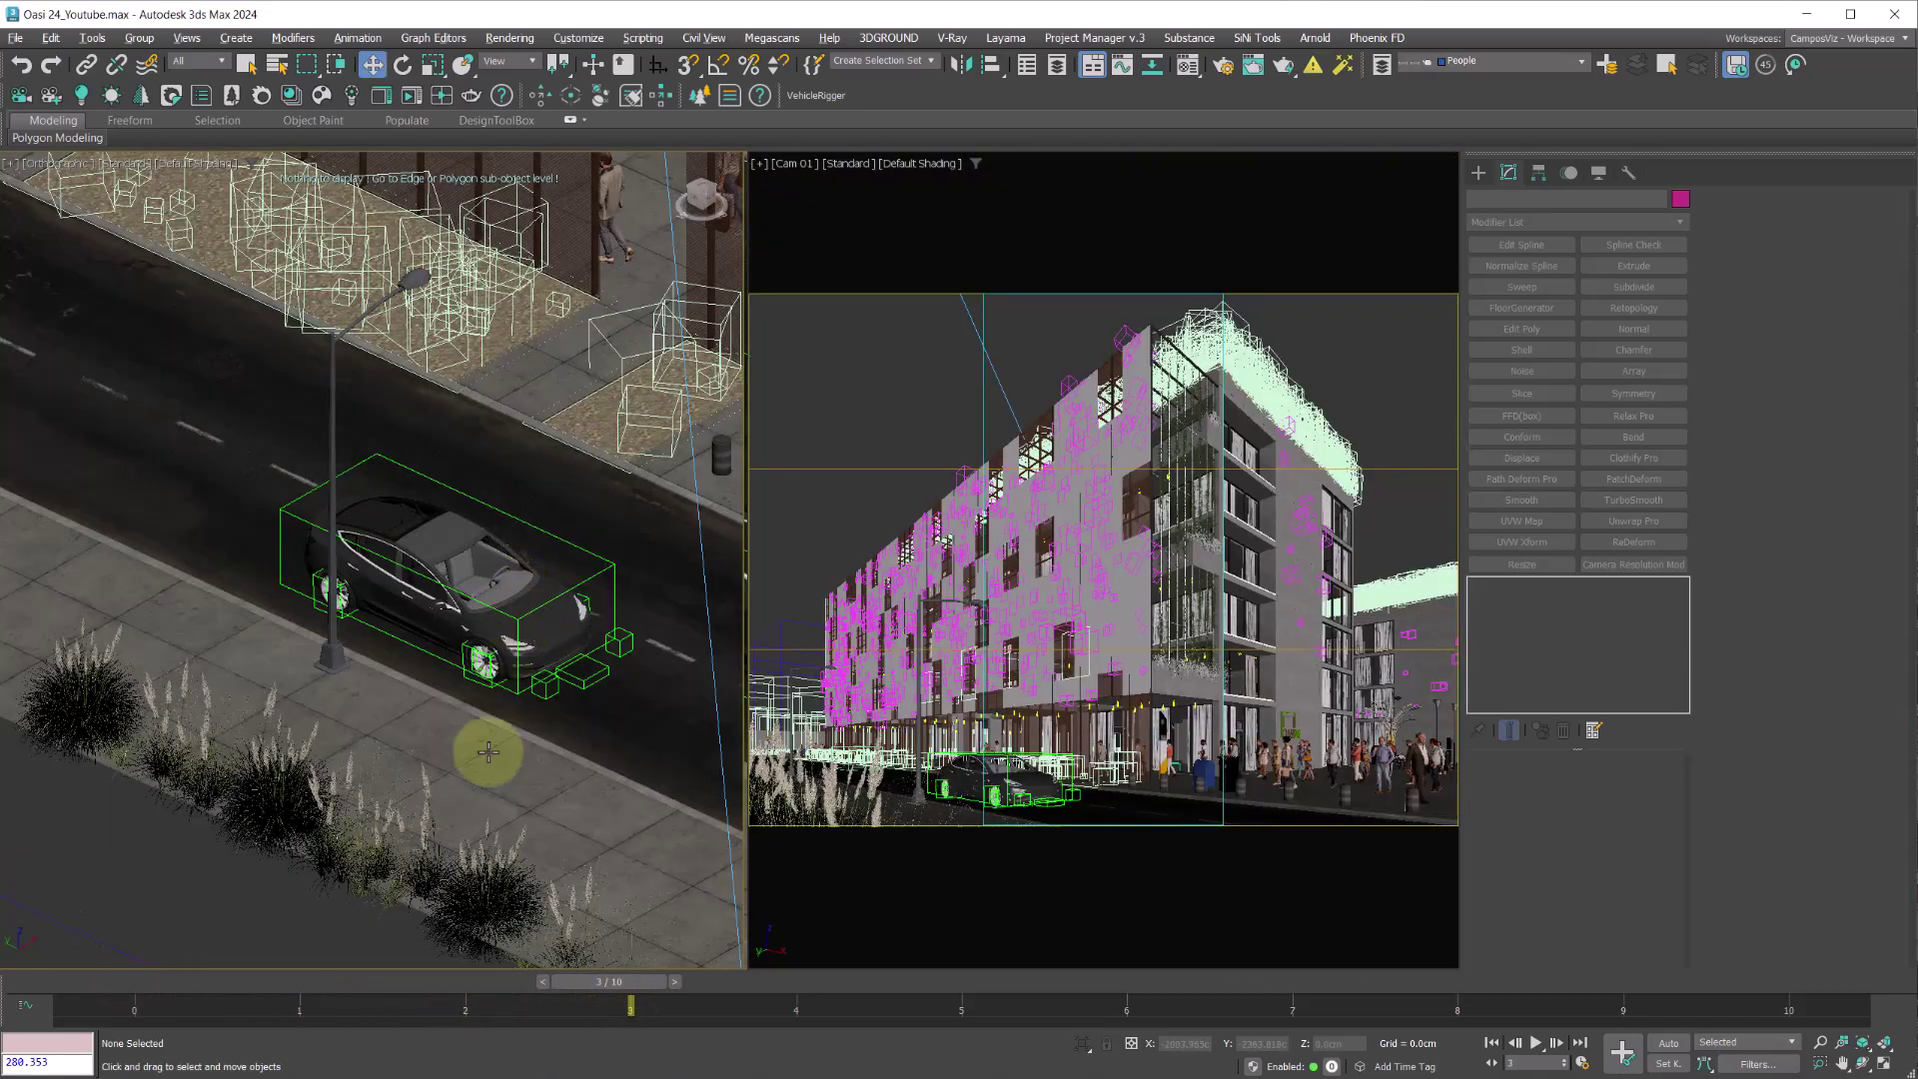
key(t)
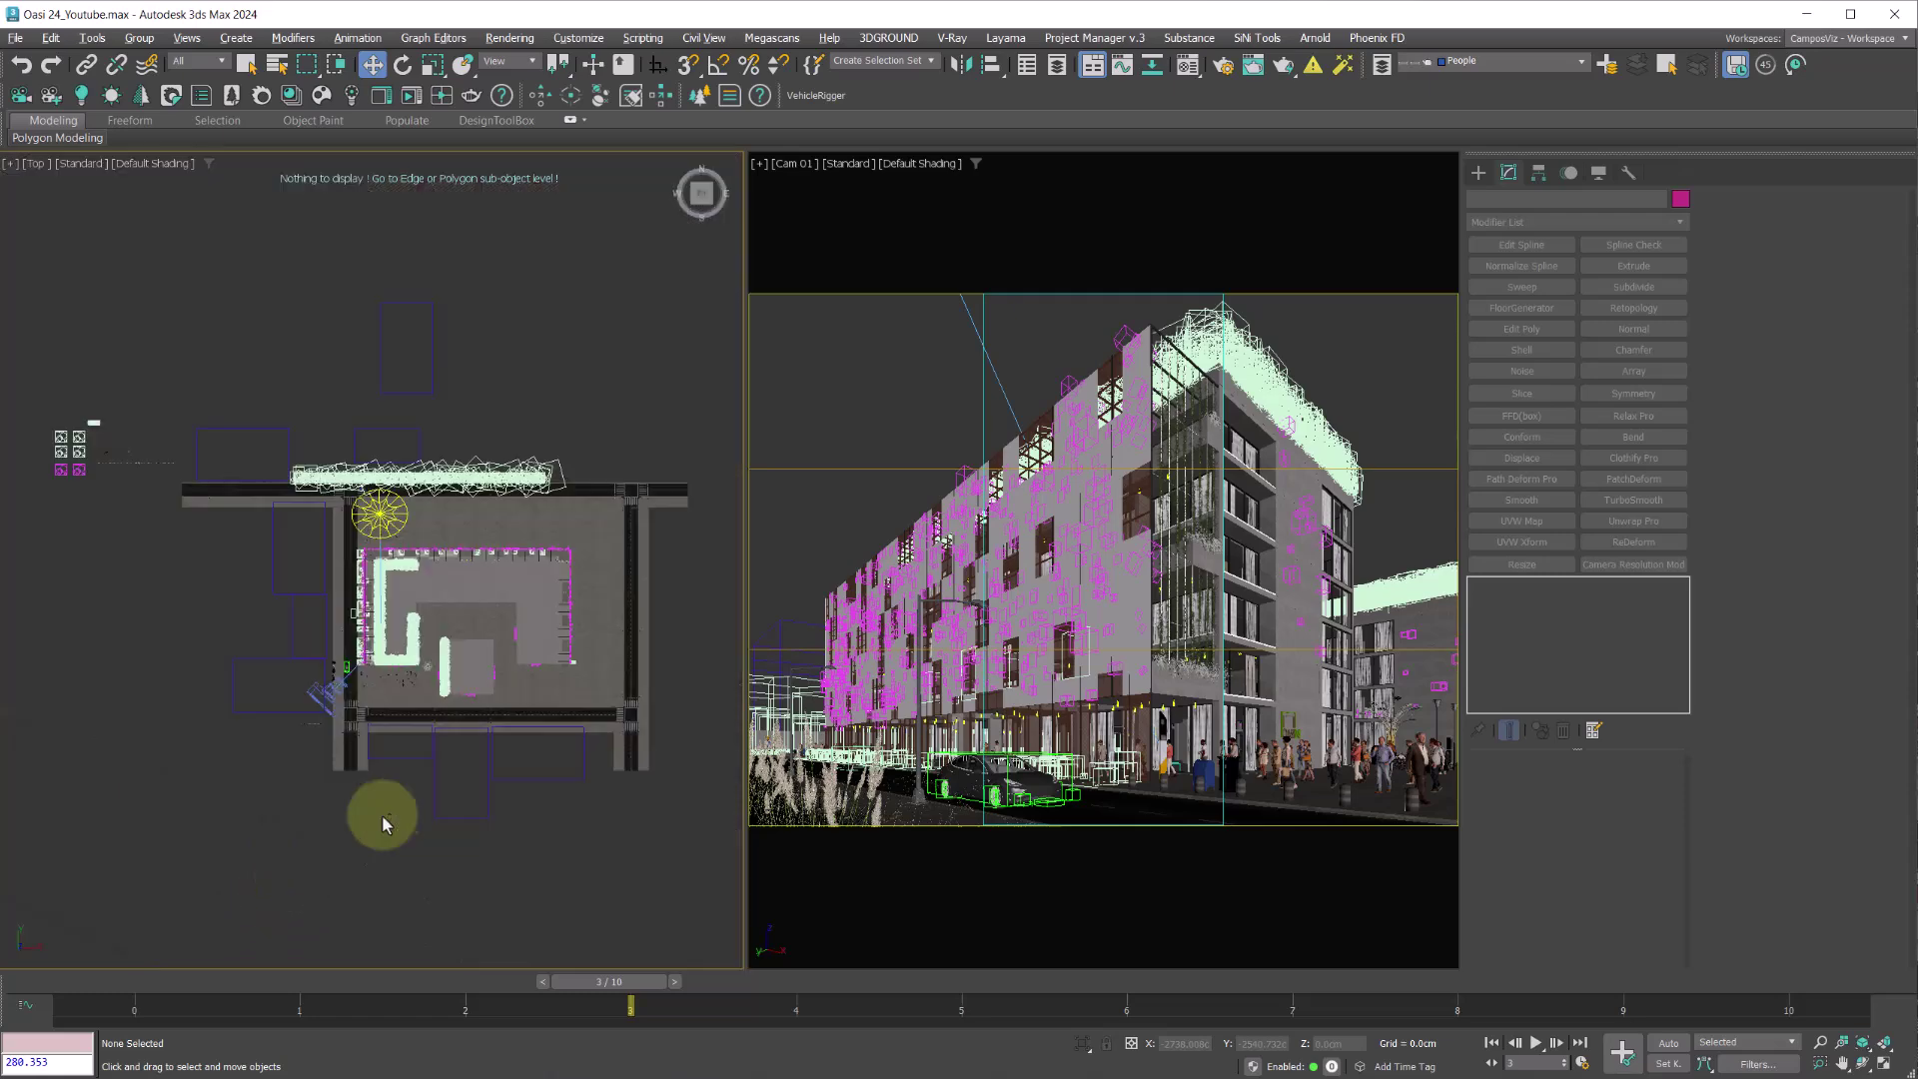
key(F3)
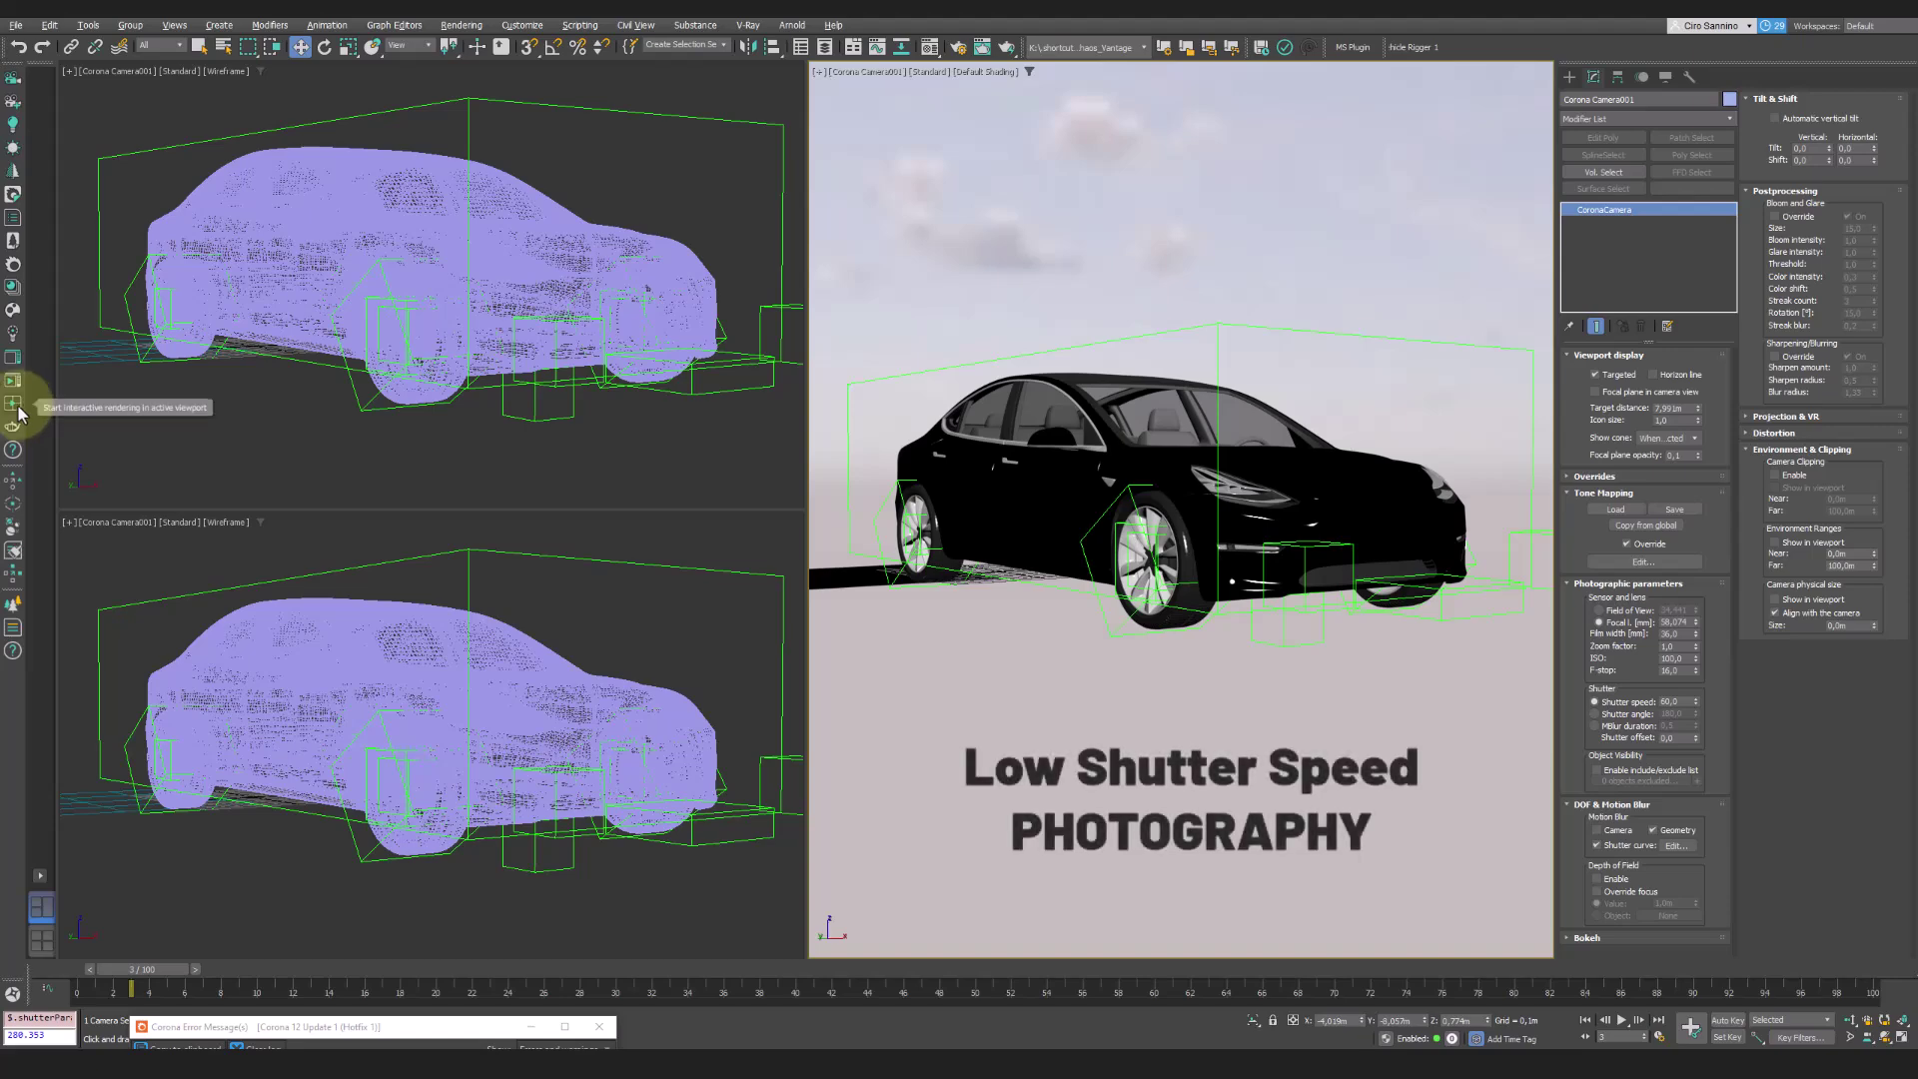
- Start Corona interactive rendering of the camera view and set the shutter speed to 50
click(13, 403)
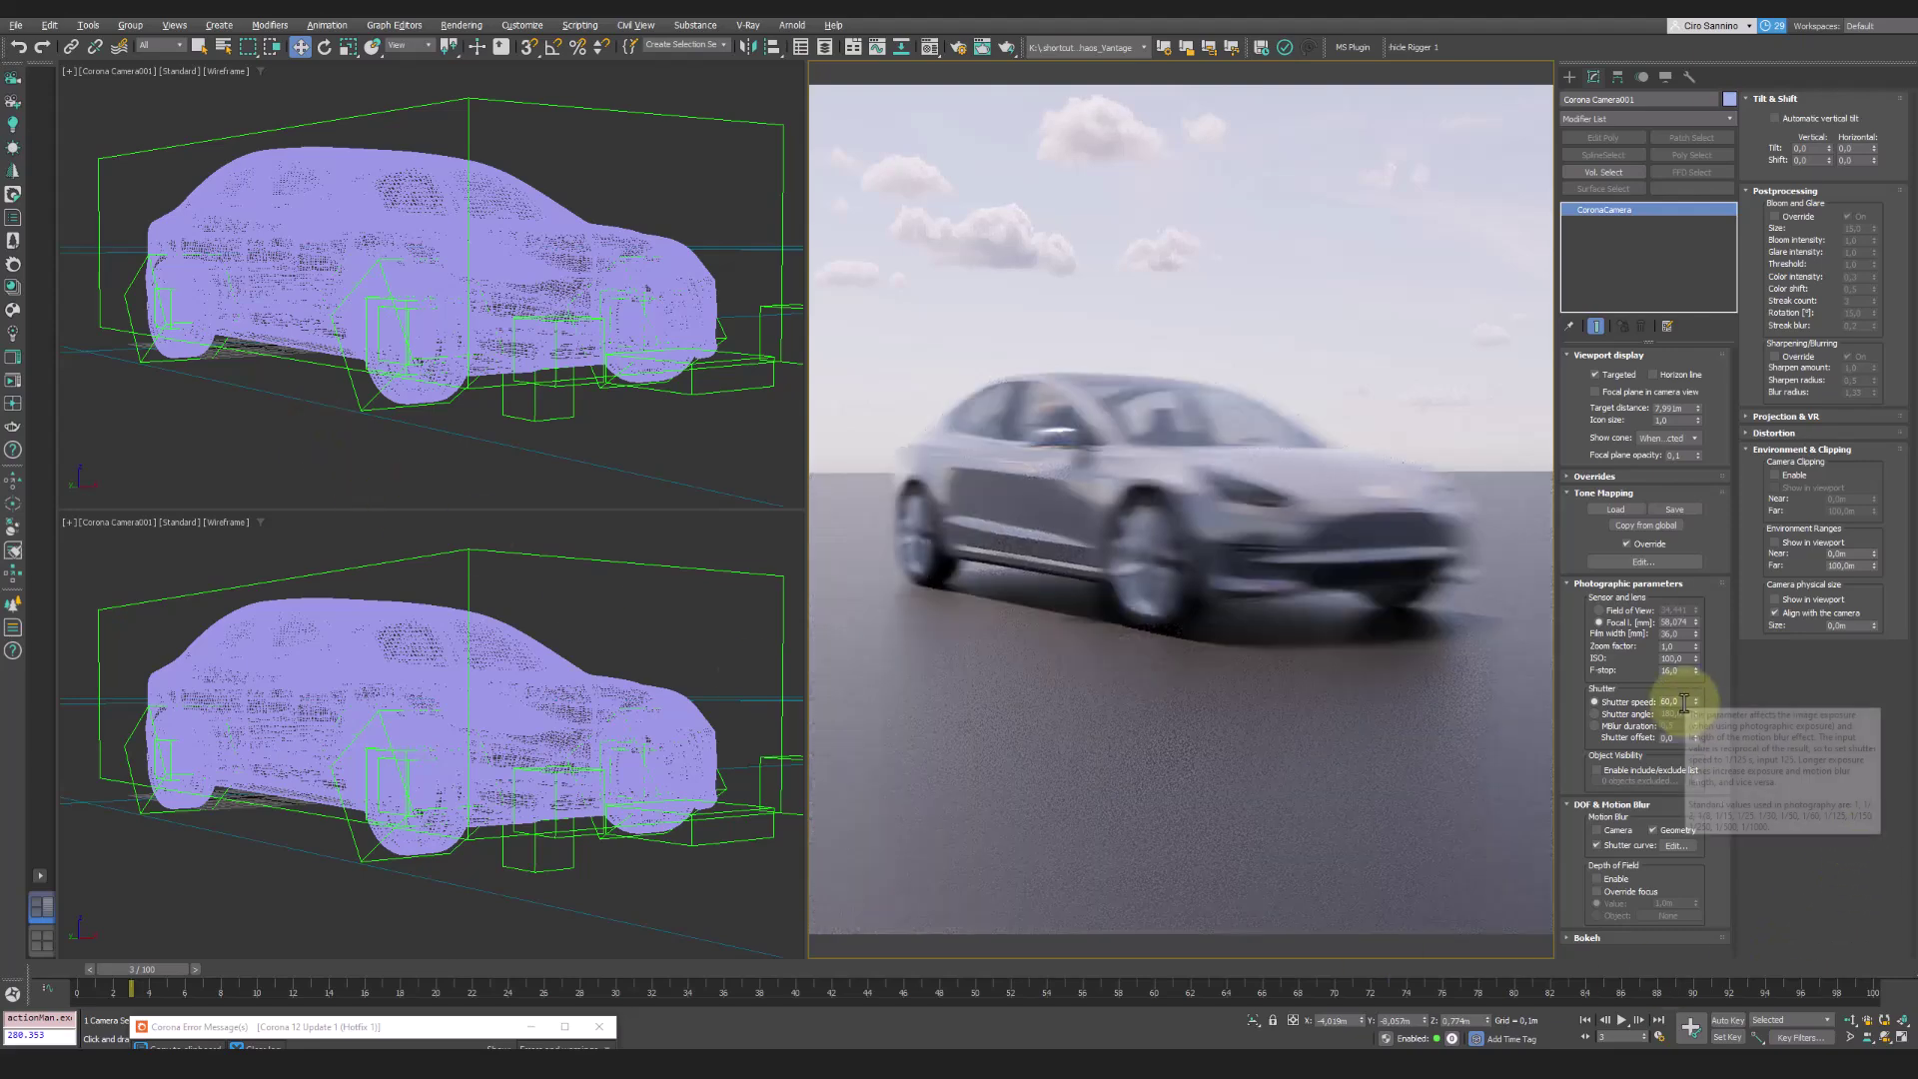
double_click(1684, 702)
text(50)
key(Return)
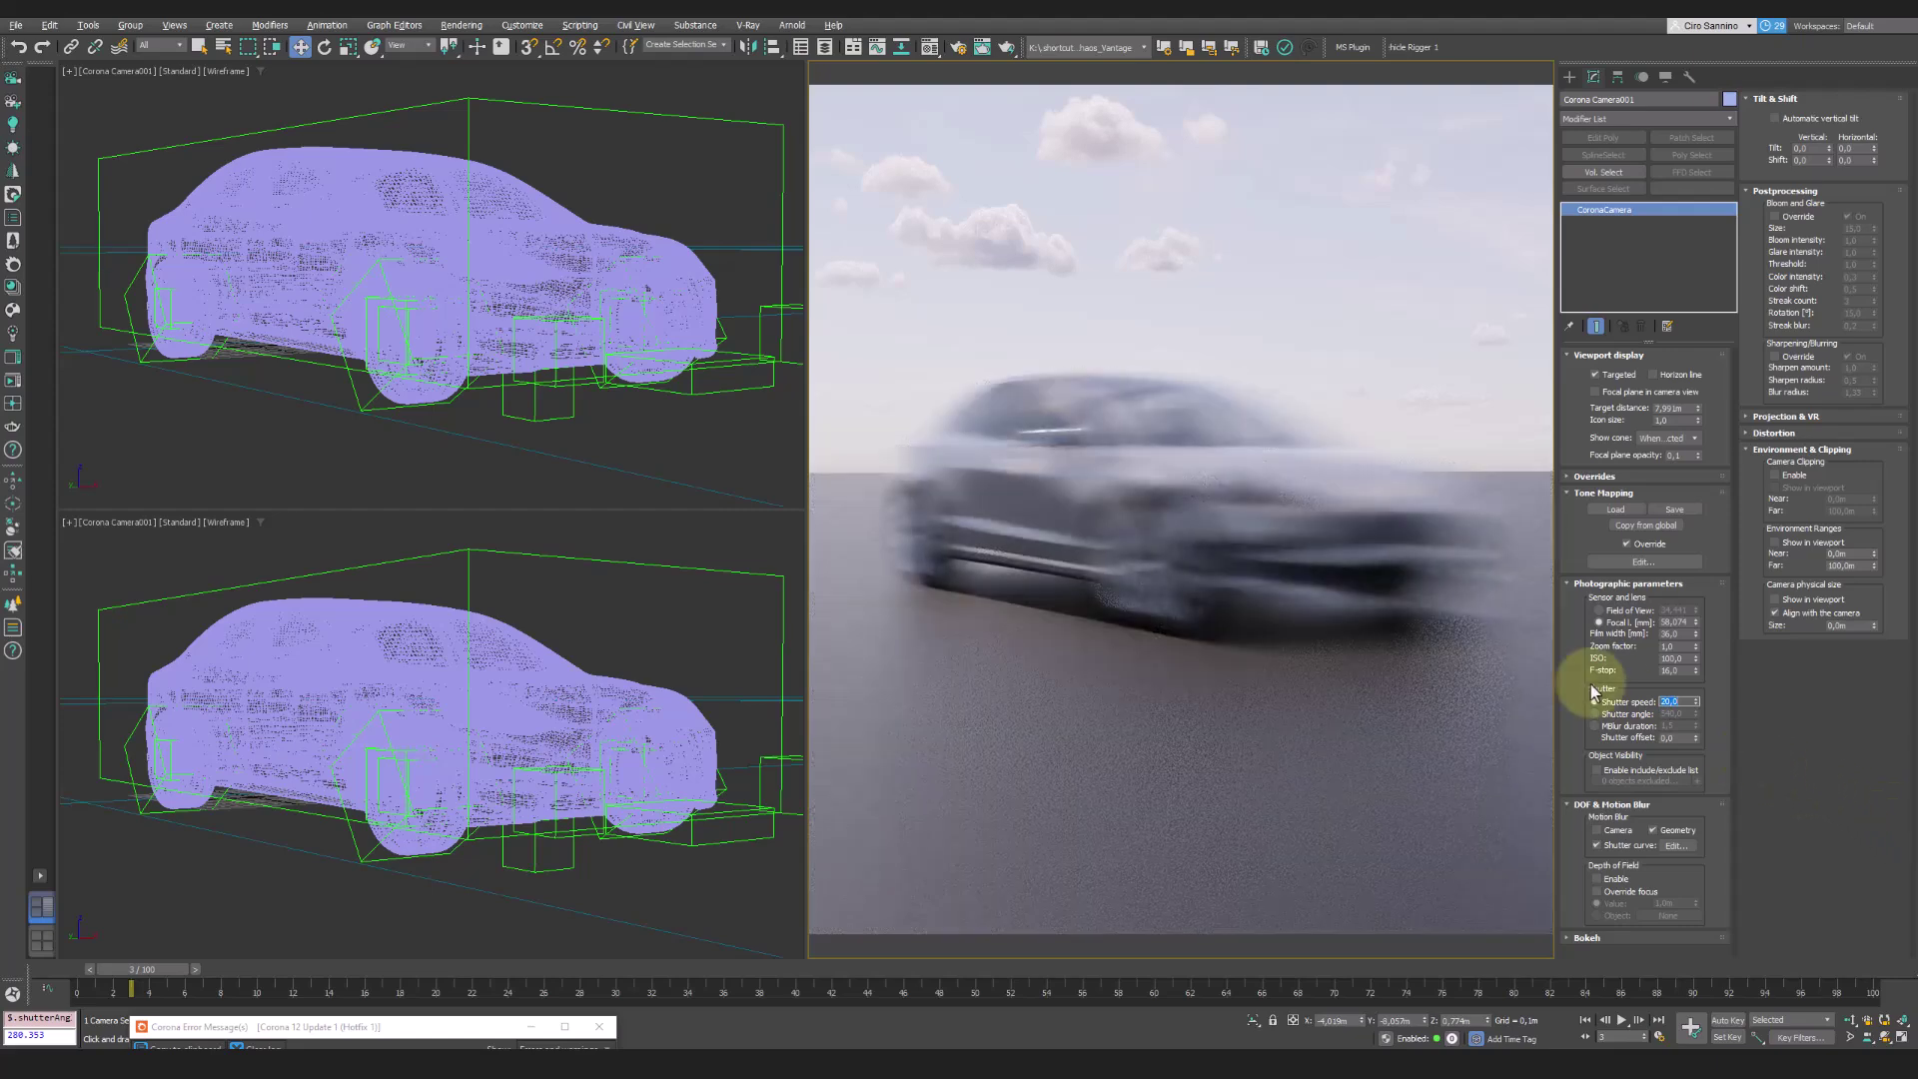
text(50)
key(Return)
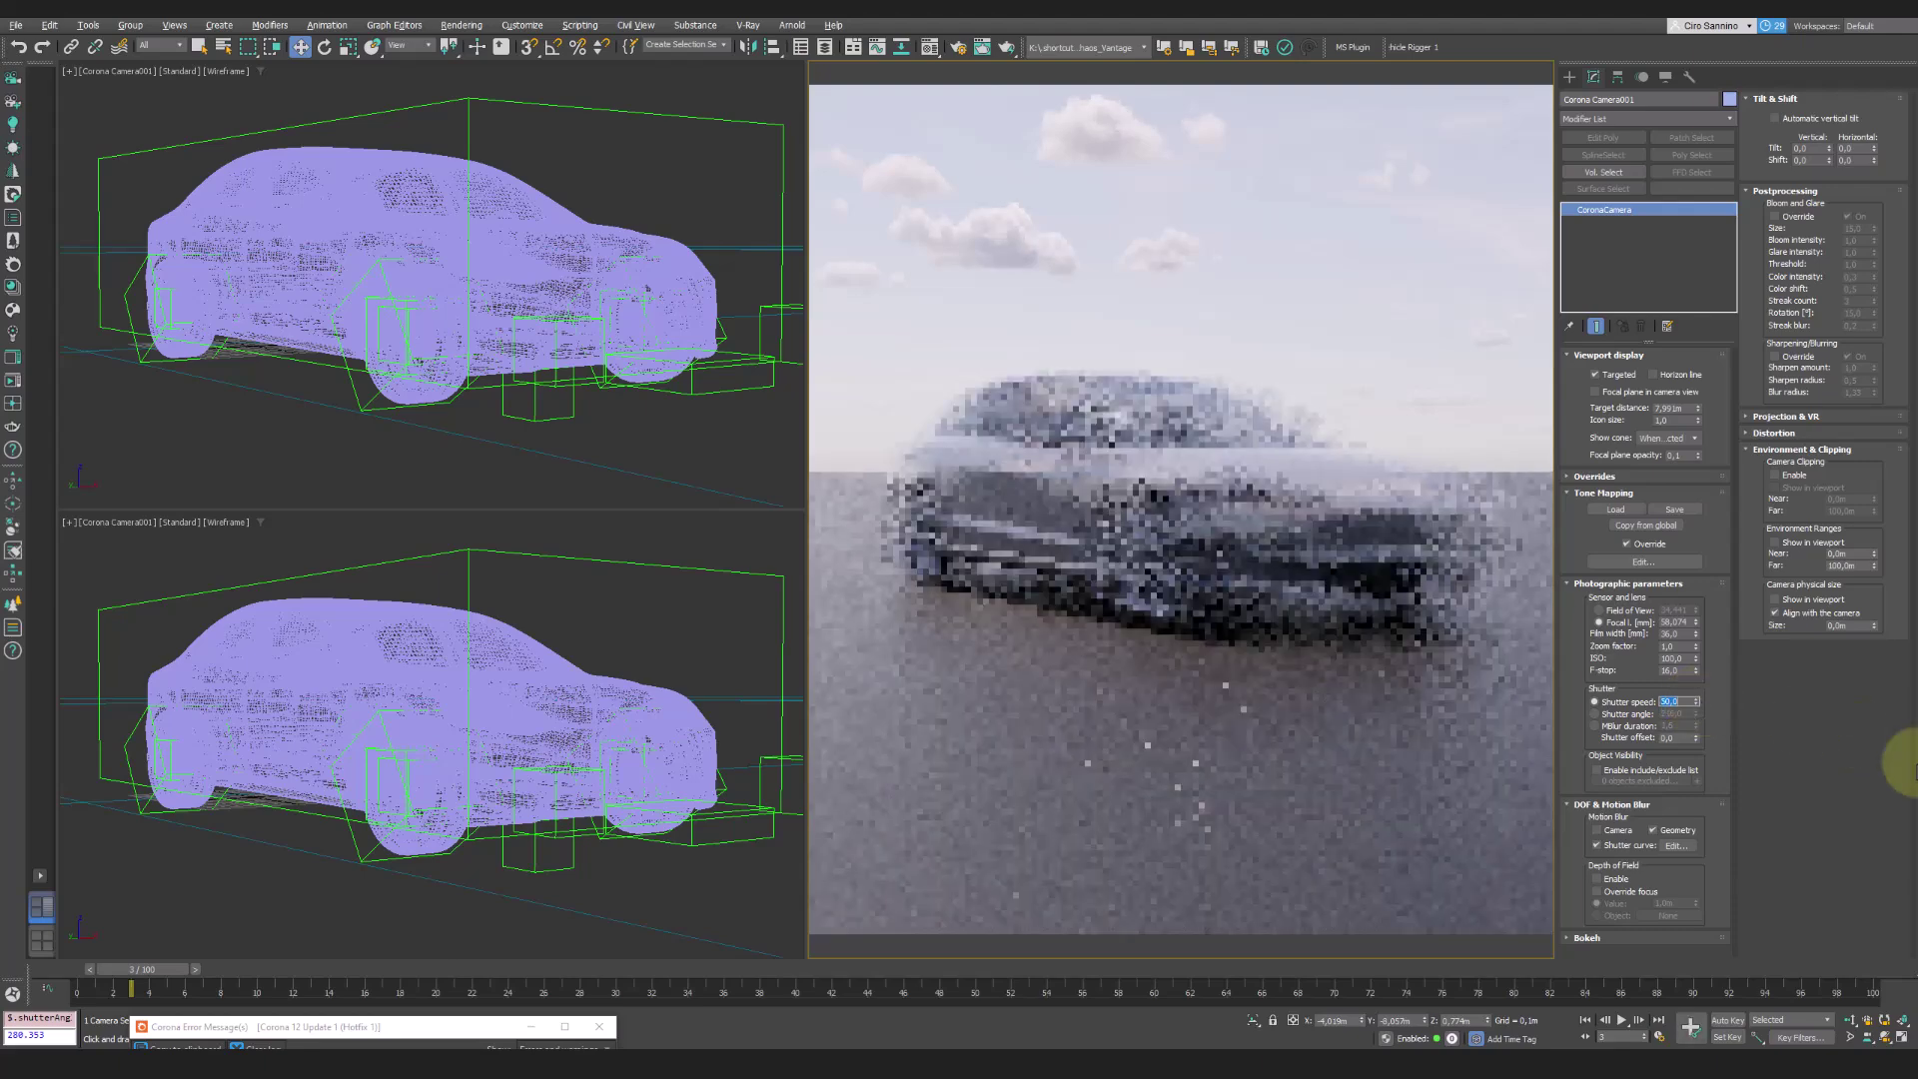
- Switch blur control to motion-blur duration and set the duration to 1,2
click(1594, 726)
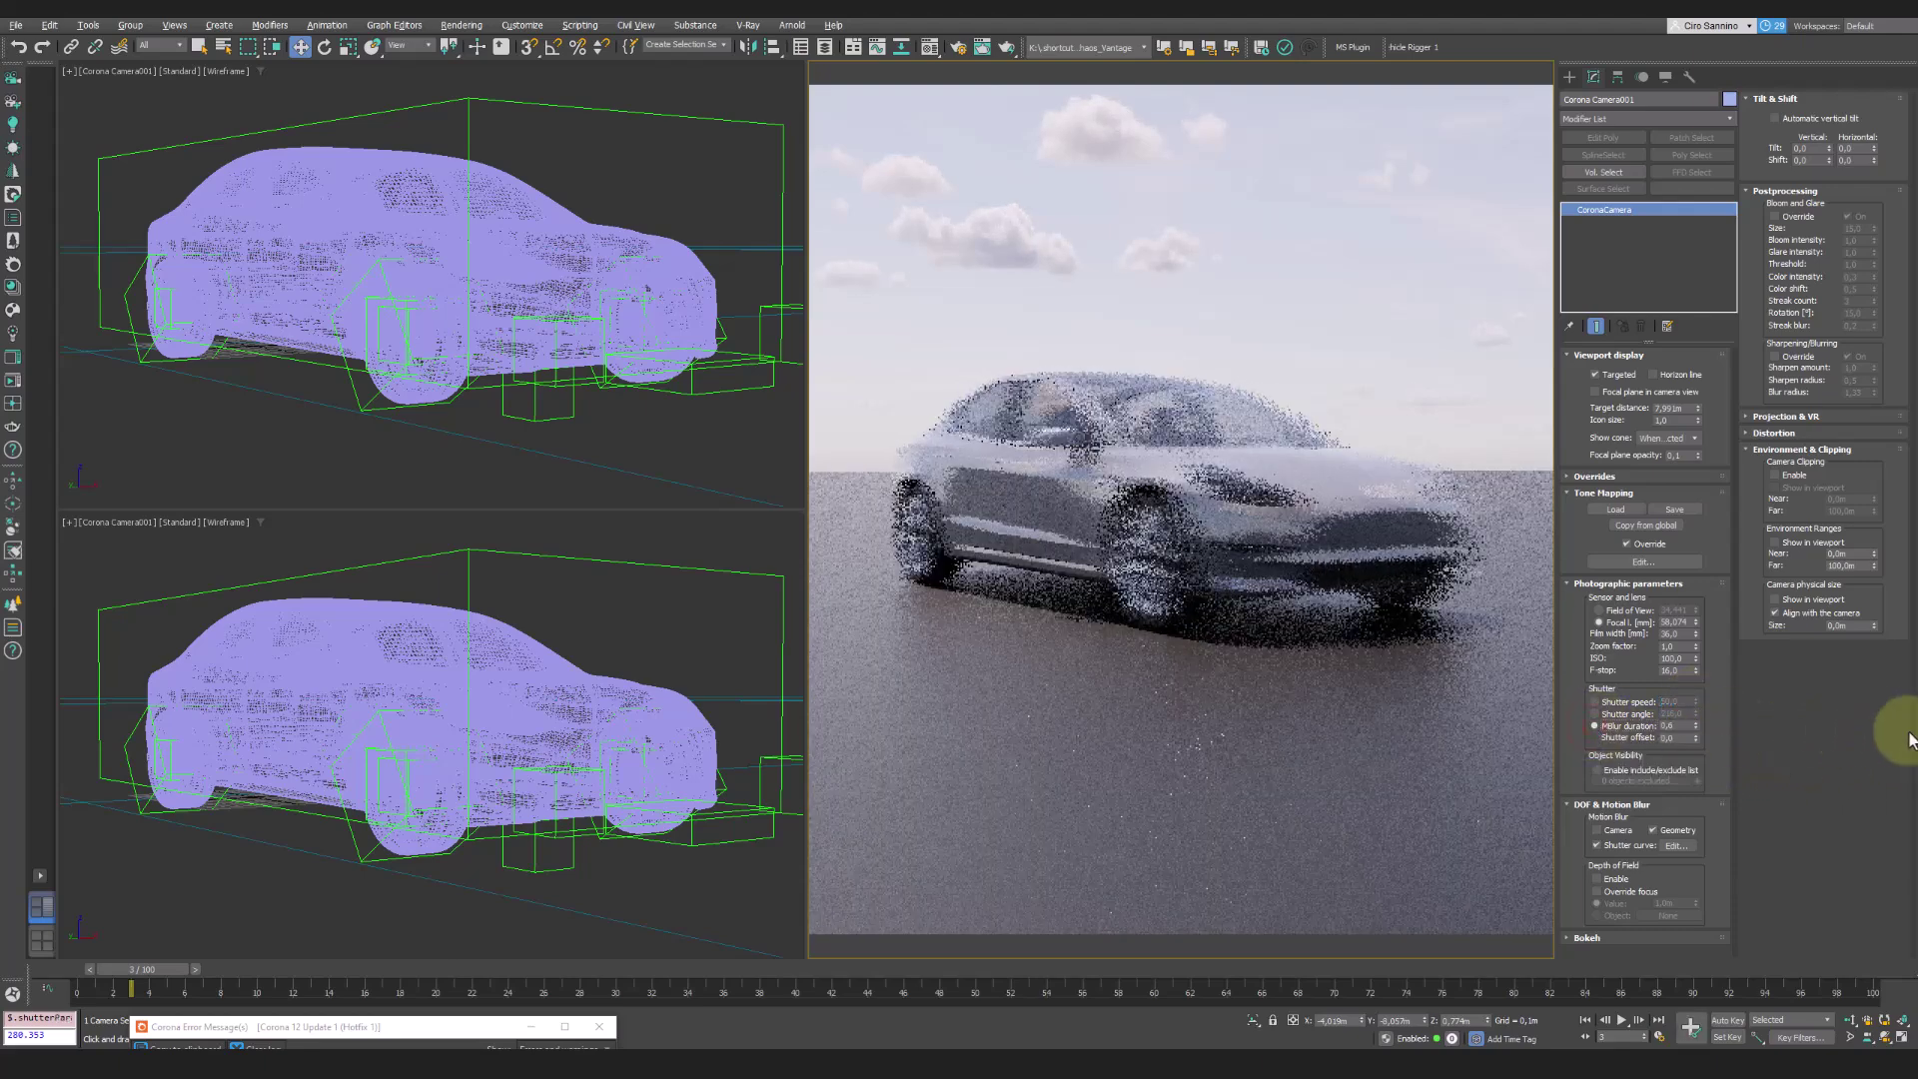
double_click(1669, 725)
text(1,2)
key(Return)
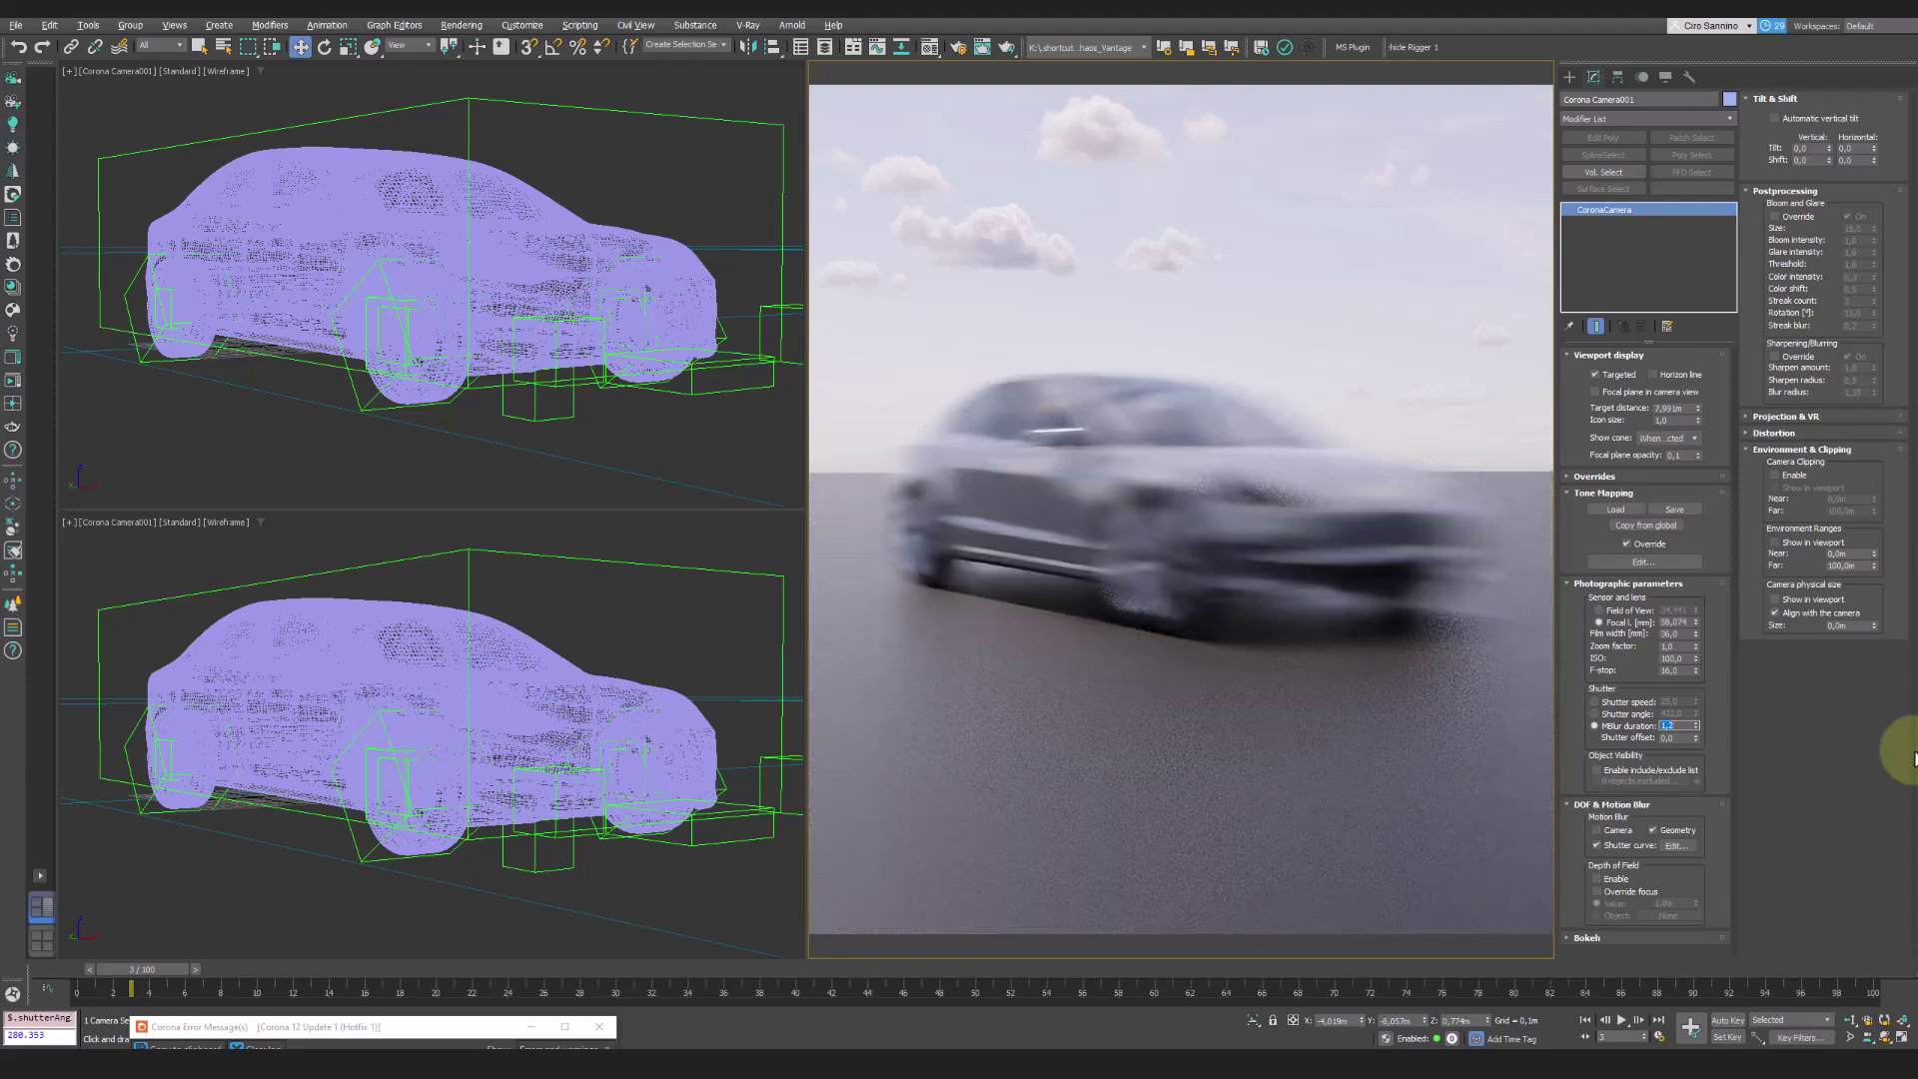
- Open the shutter curve editor over the render and lower both curve ends to zero
click(1596, 846)
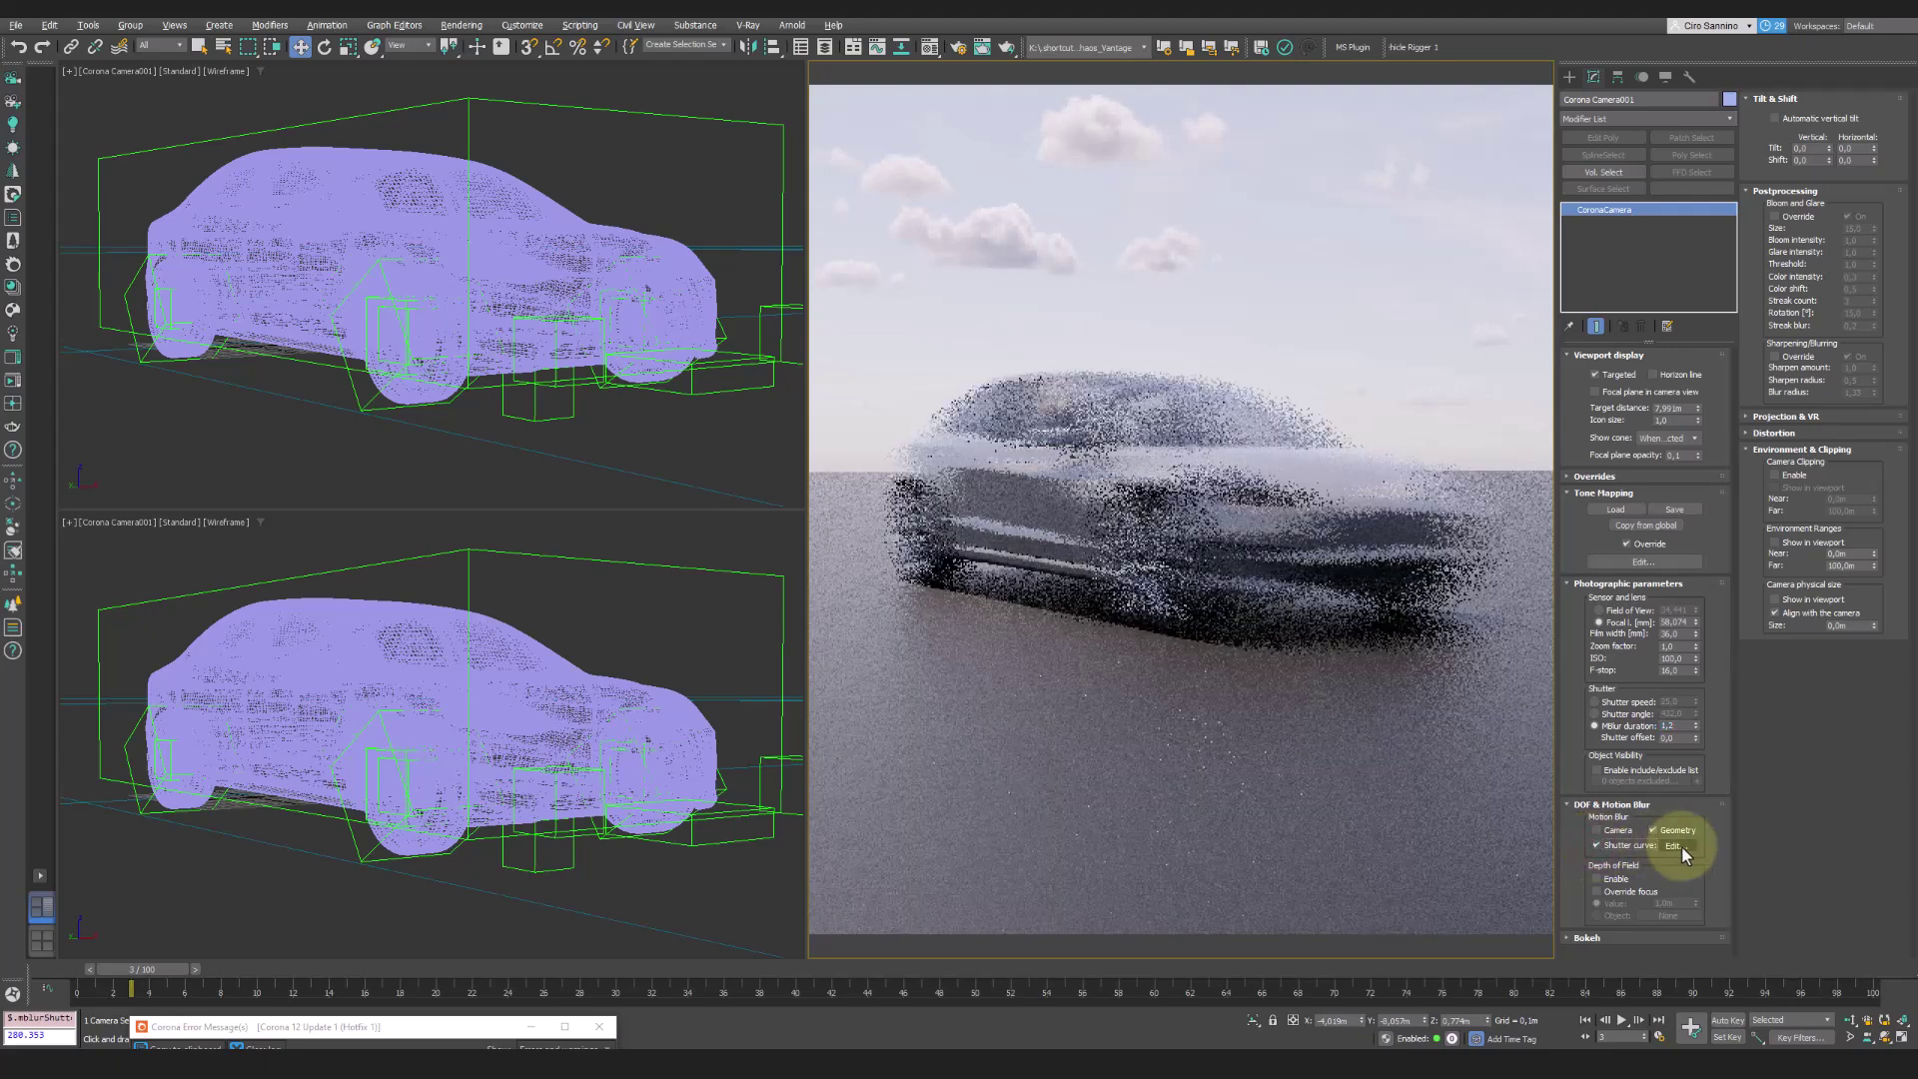
click(1681, 847)
drag(974, 439, 930, 830)
drag(1079, 688, 1074, 830)
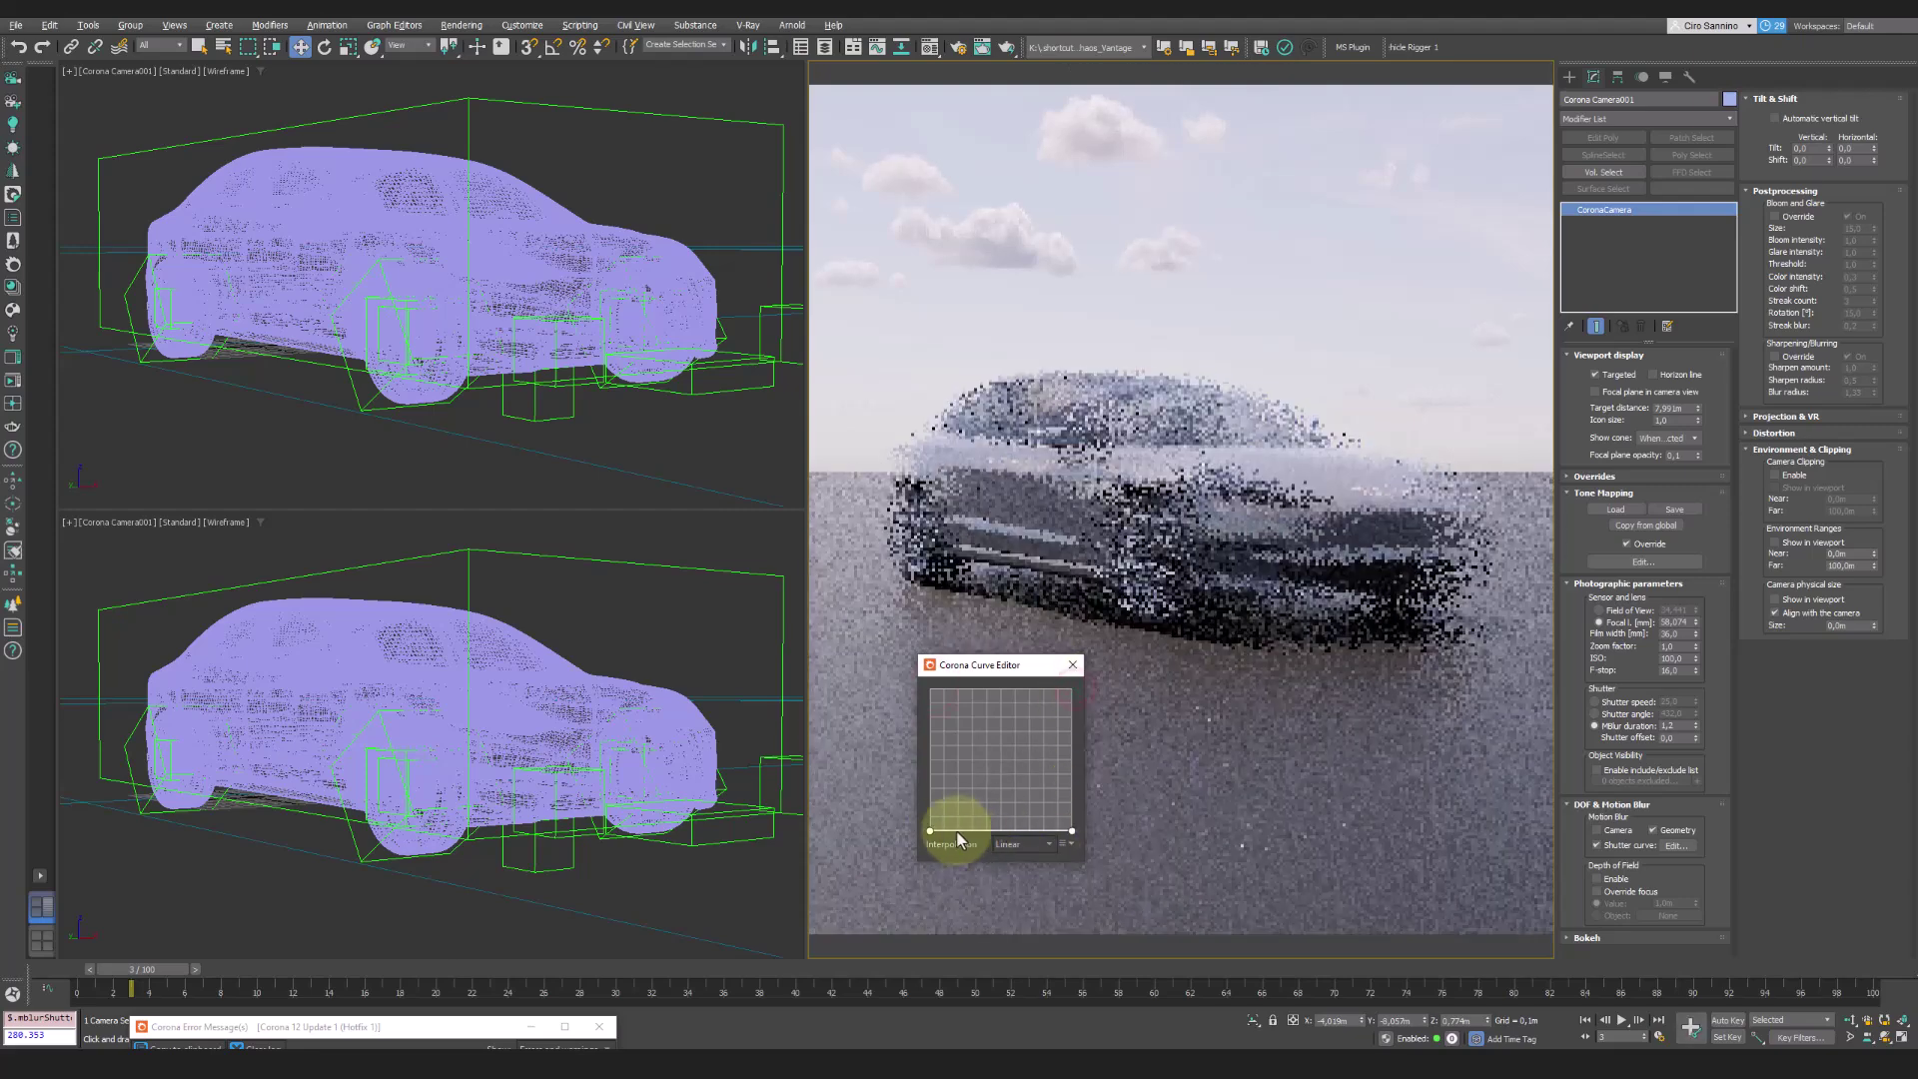
- Add five shutter curve points, spike three to full exposure for ghosting, then reset the curve
click(951, 830)
click(988, 830)
click(997, 830)
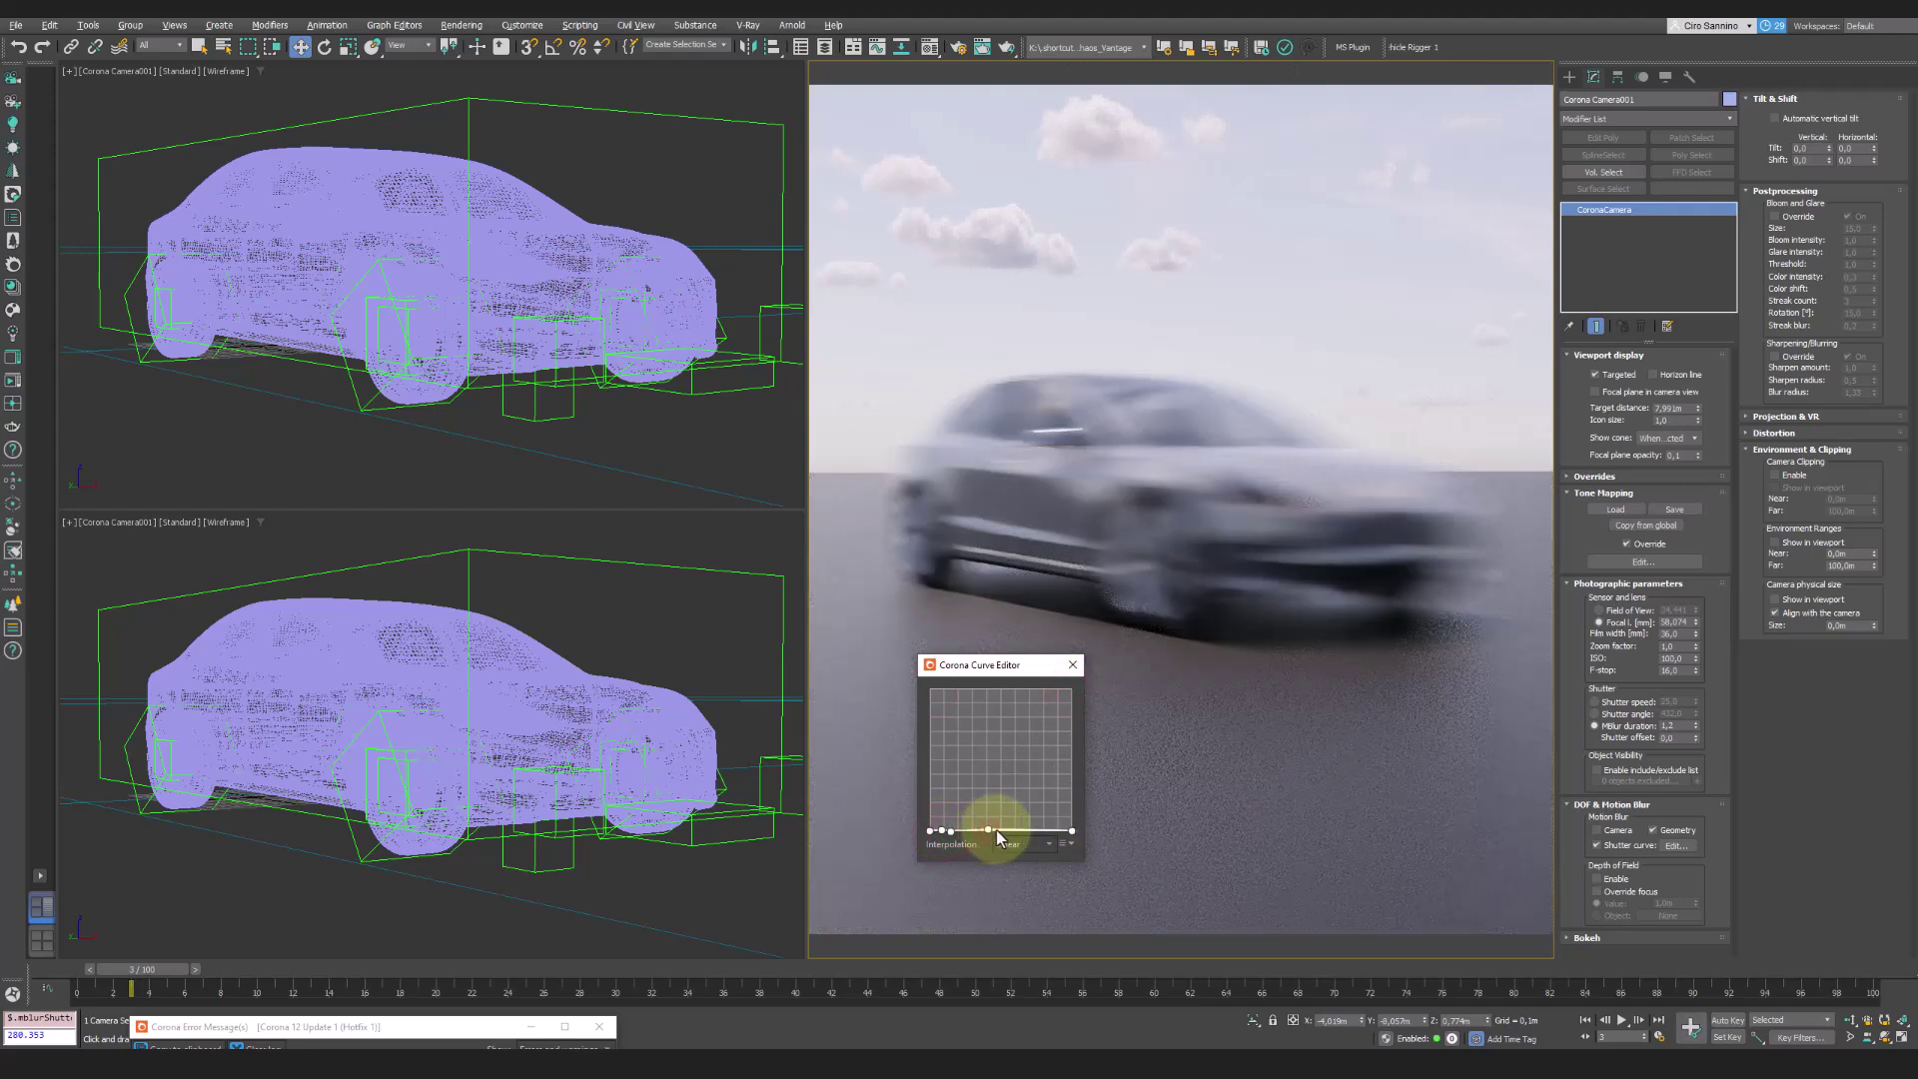
click(1011, 829)
click(1051, 829)
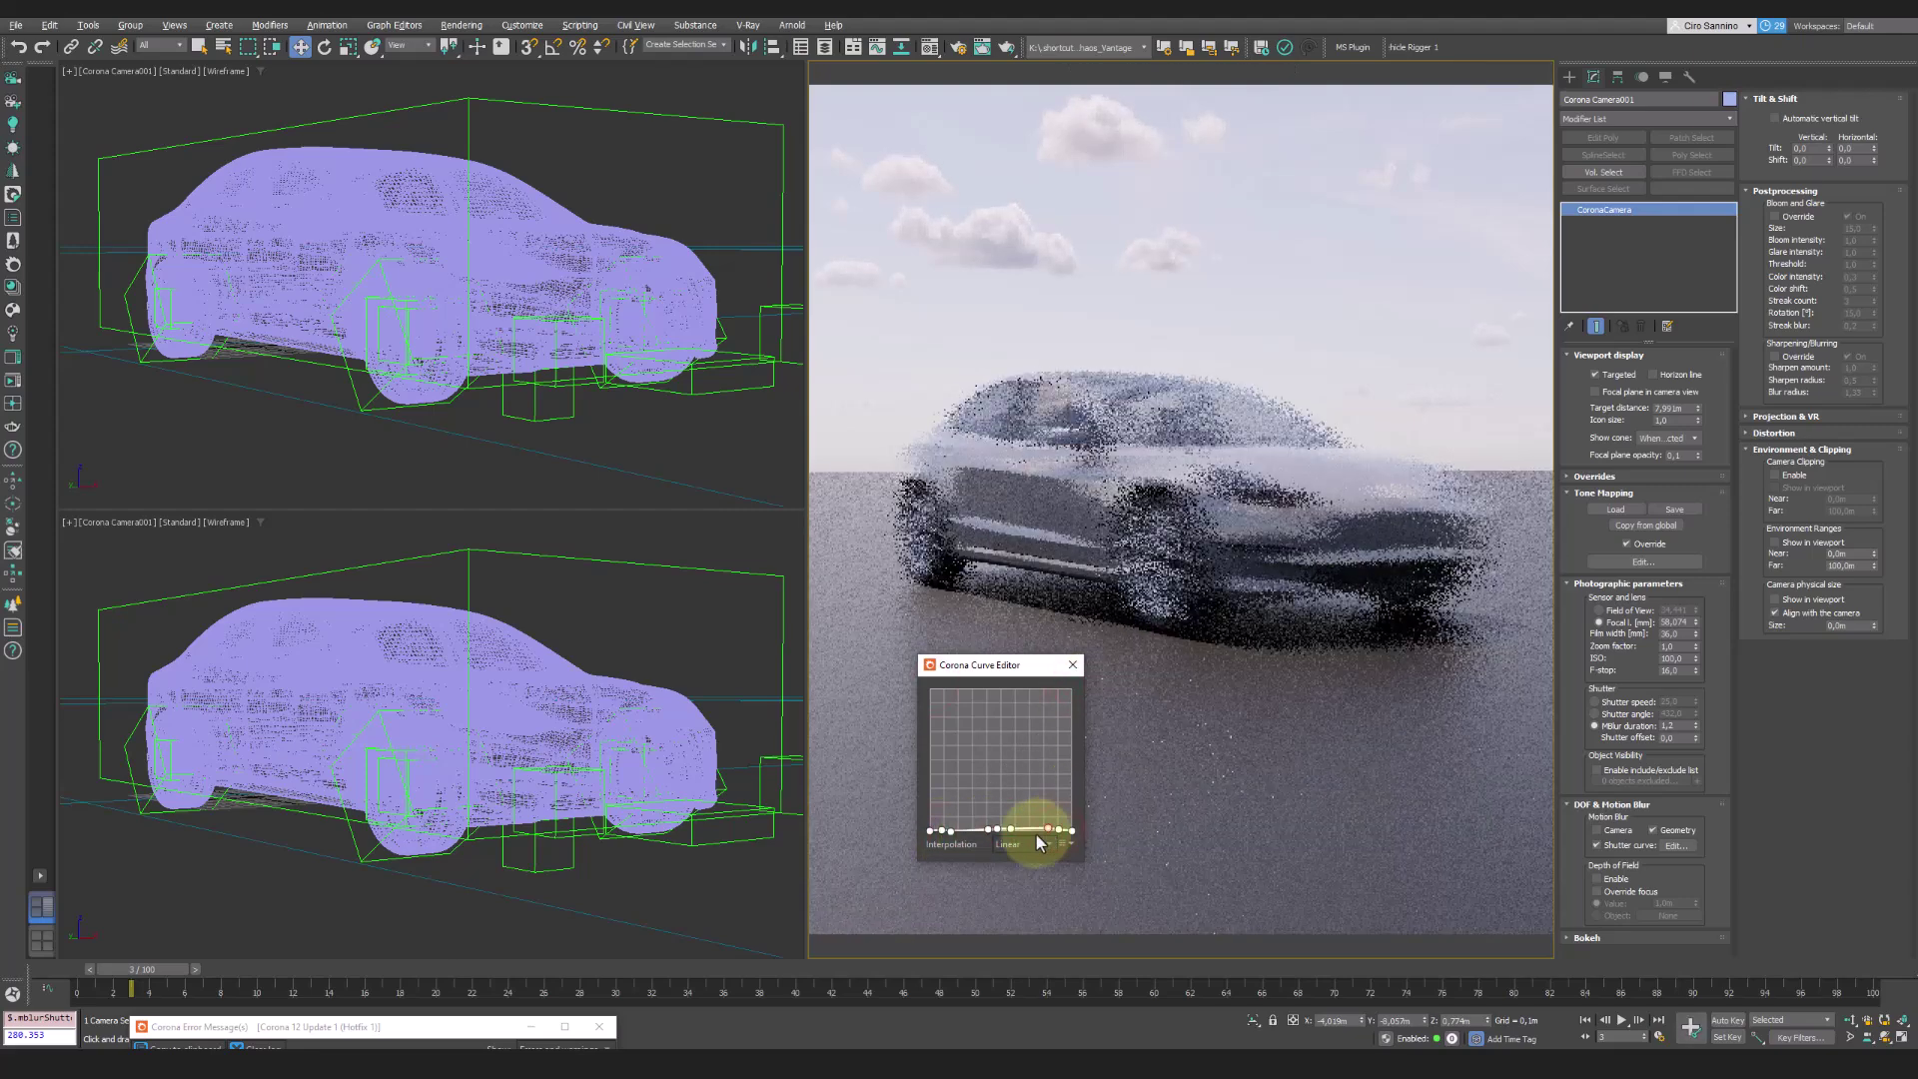
drag(942, 829, 928, 675)
drag(998, 829, 998, 676)
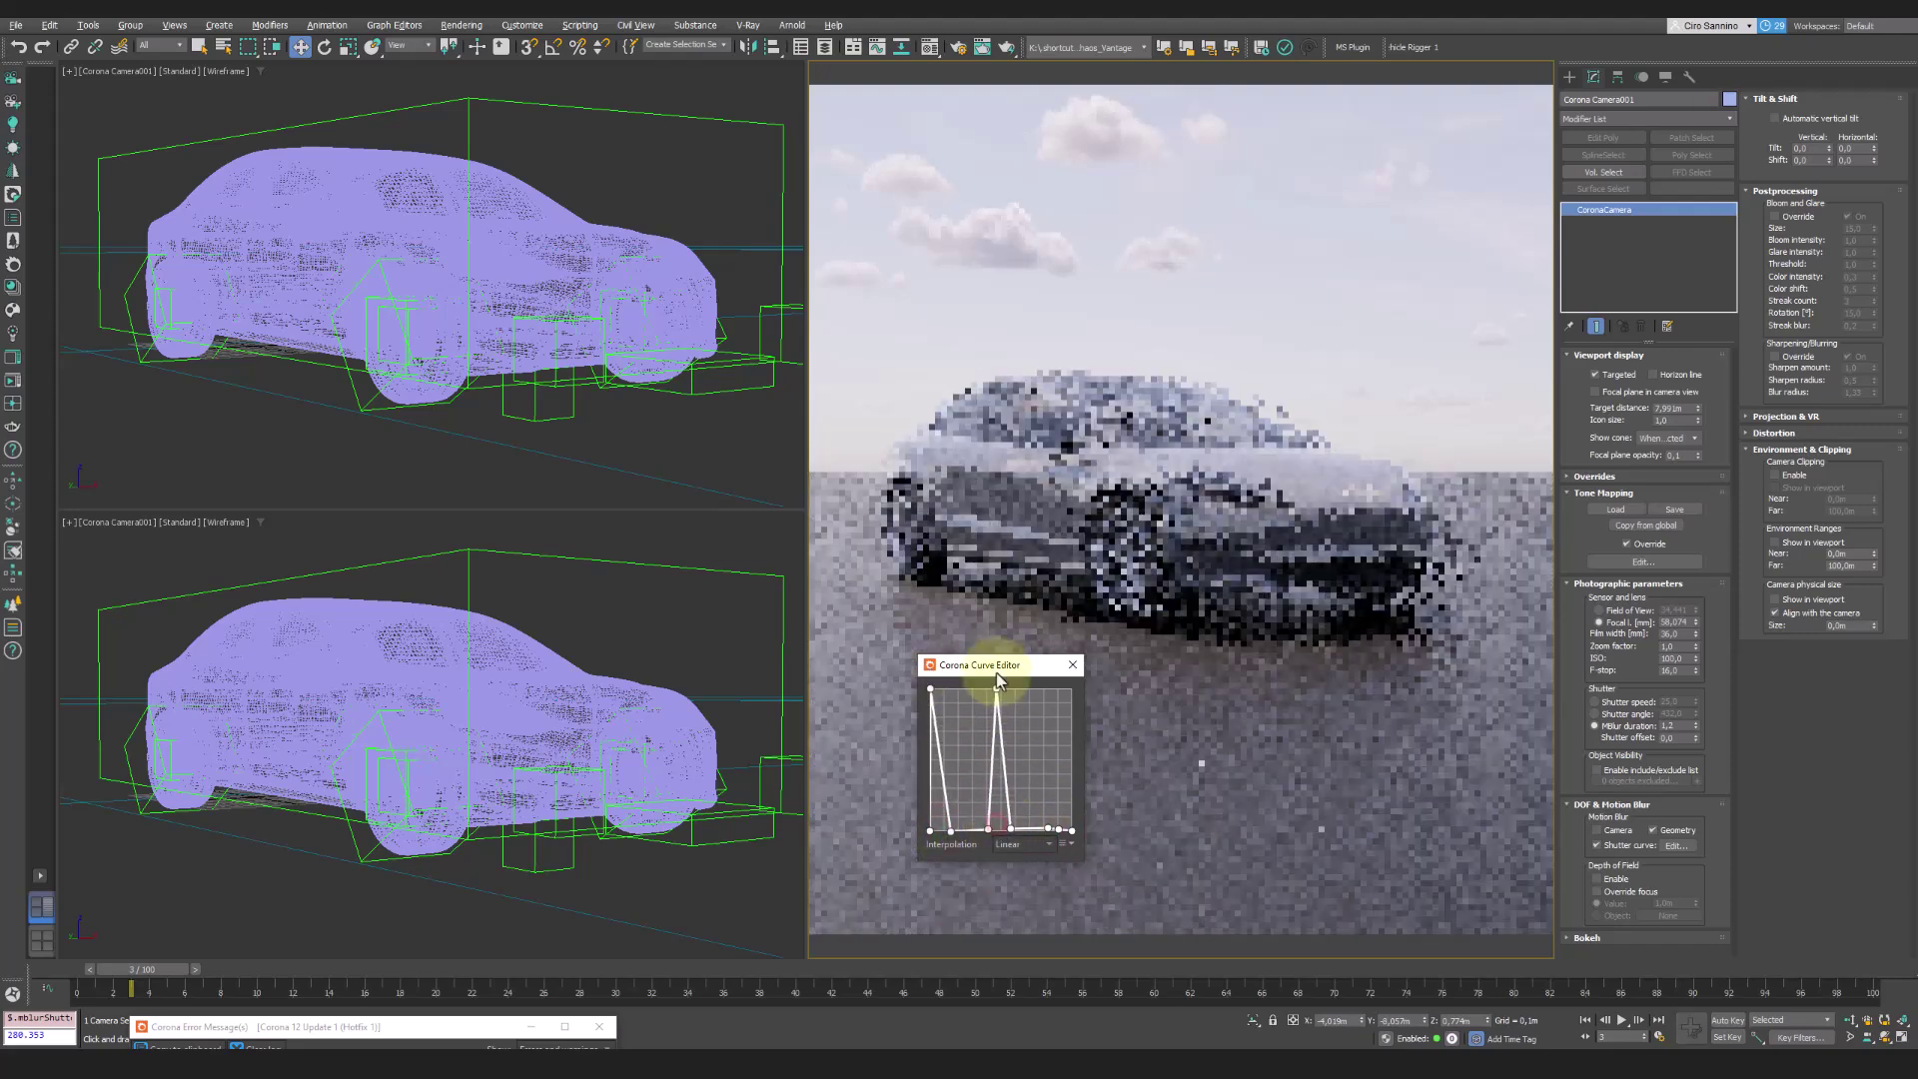
drag(1059, 829, 1072, 688)
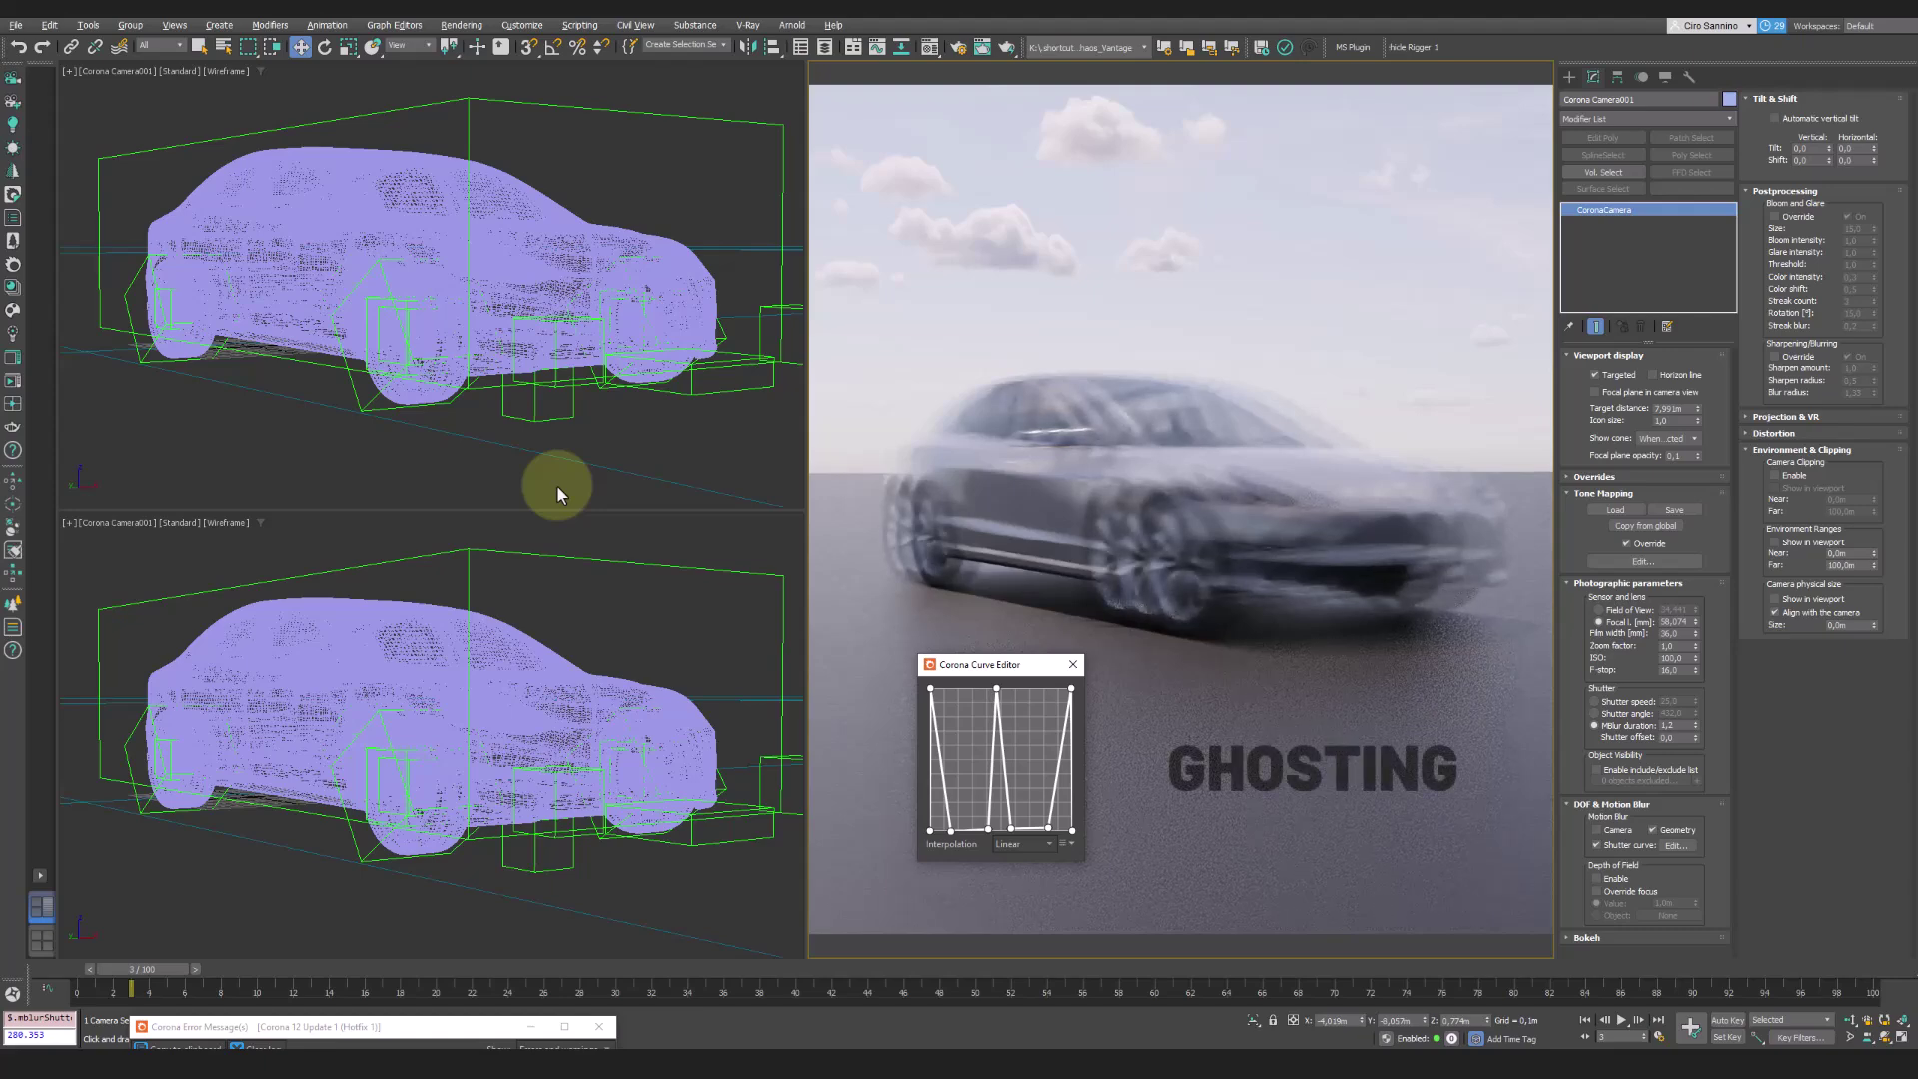
click(1067, 844)
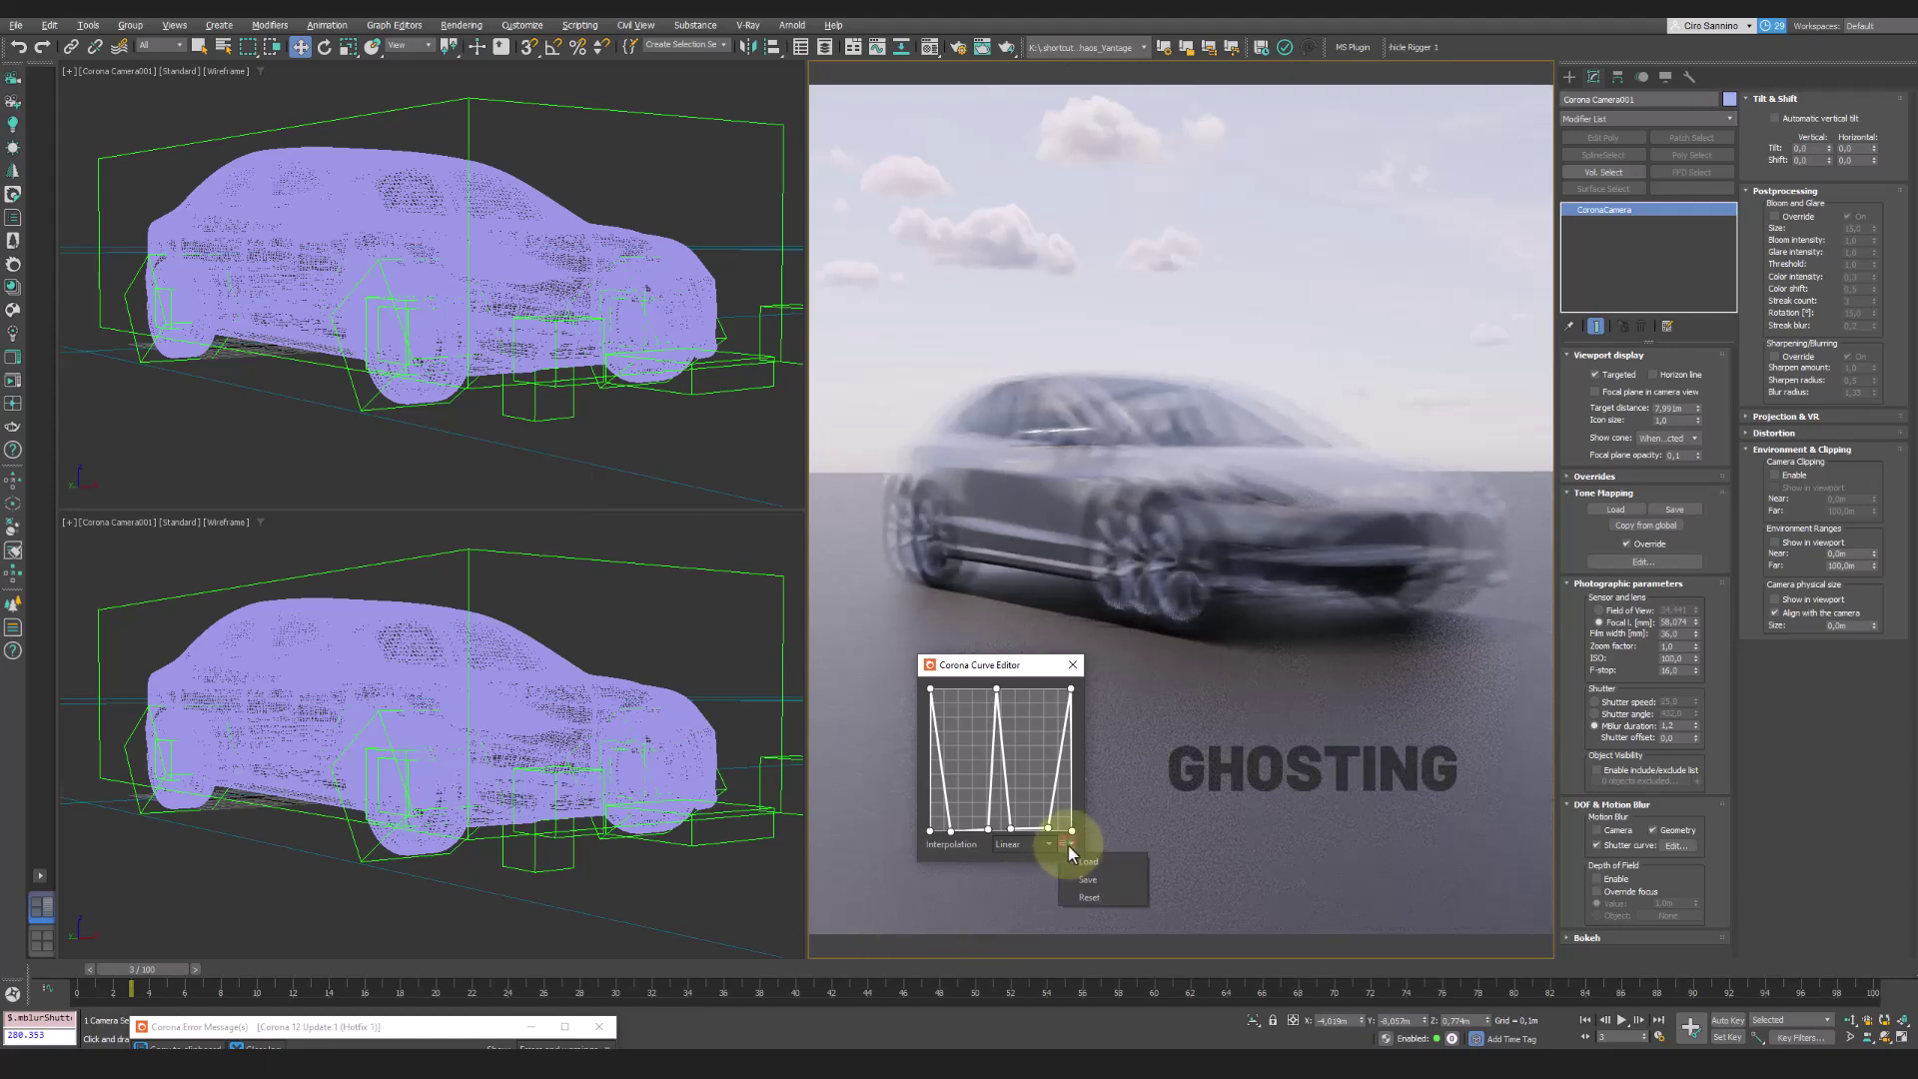
click(1099, 892)
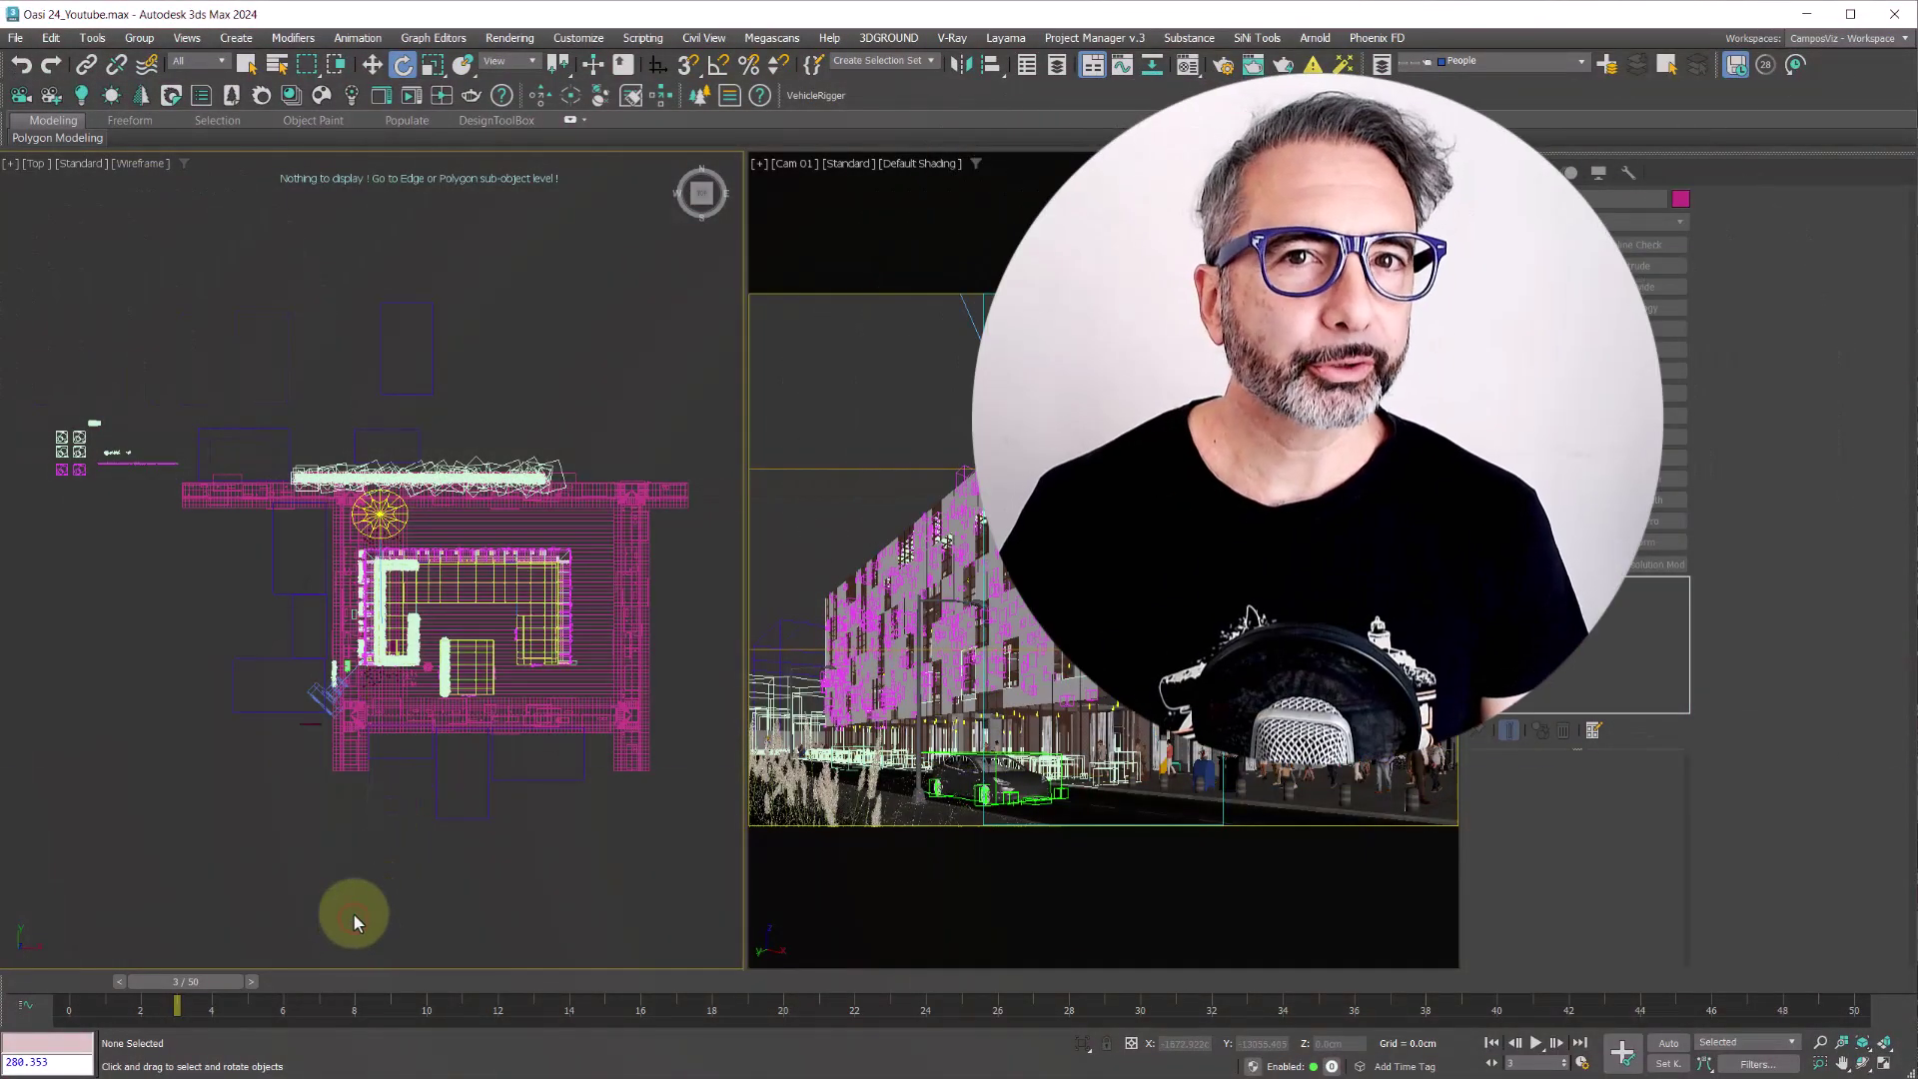
- Orbit and zoom into a tilted street view and select the grass copies along the sidewalk
scroll(333, 685, up, 3)
alt+middle_drag(325, 665, 291, 634)
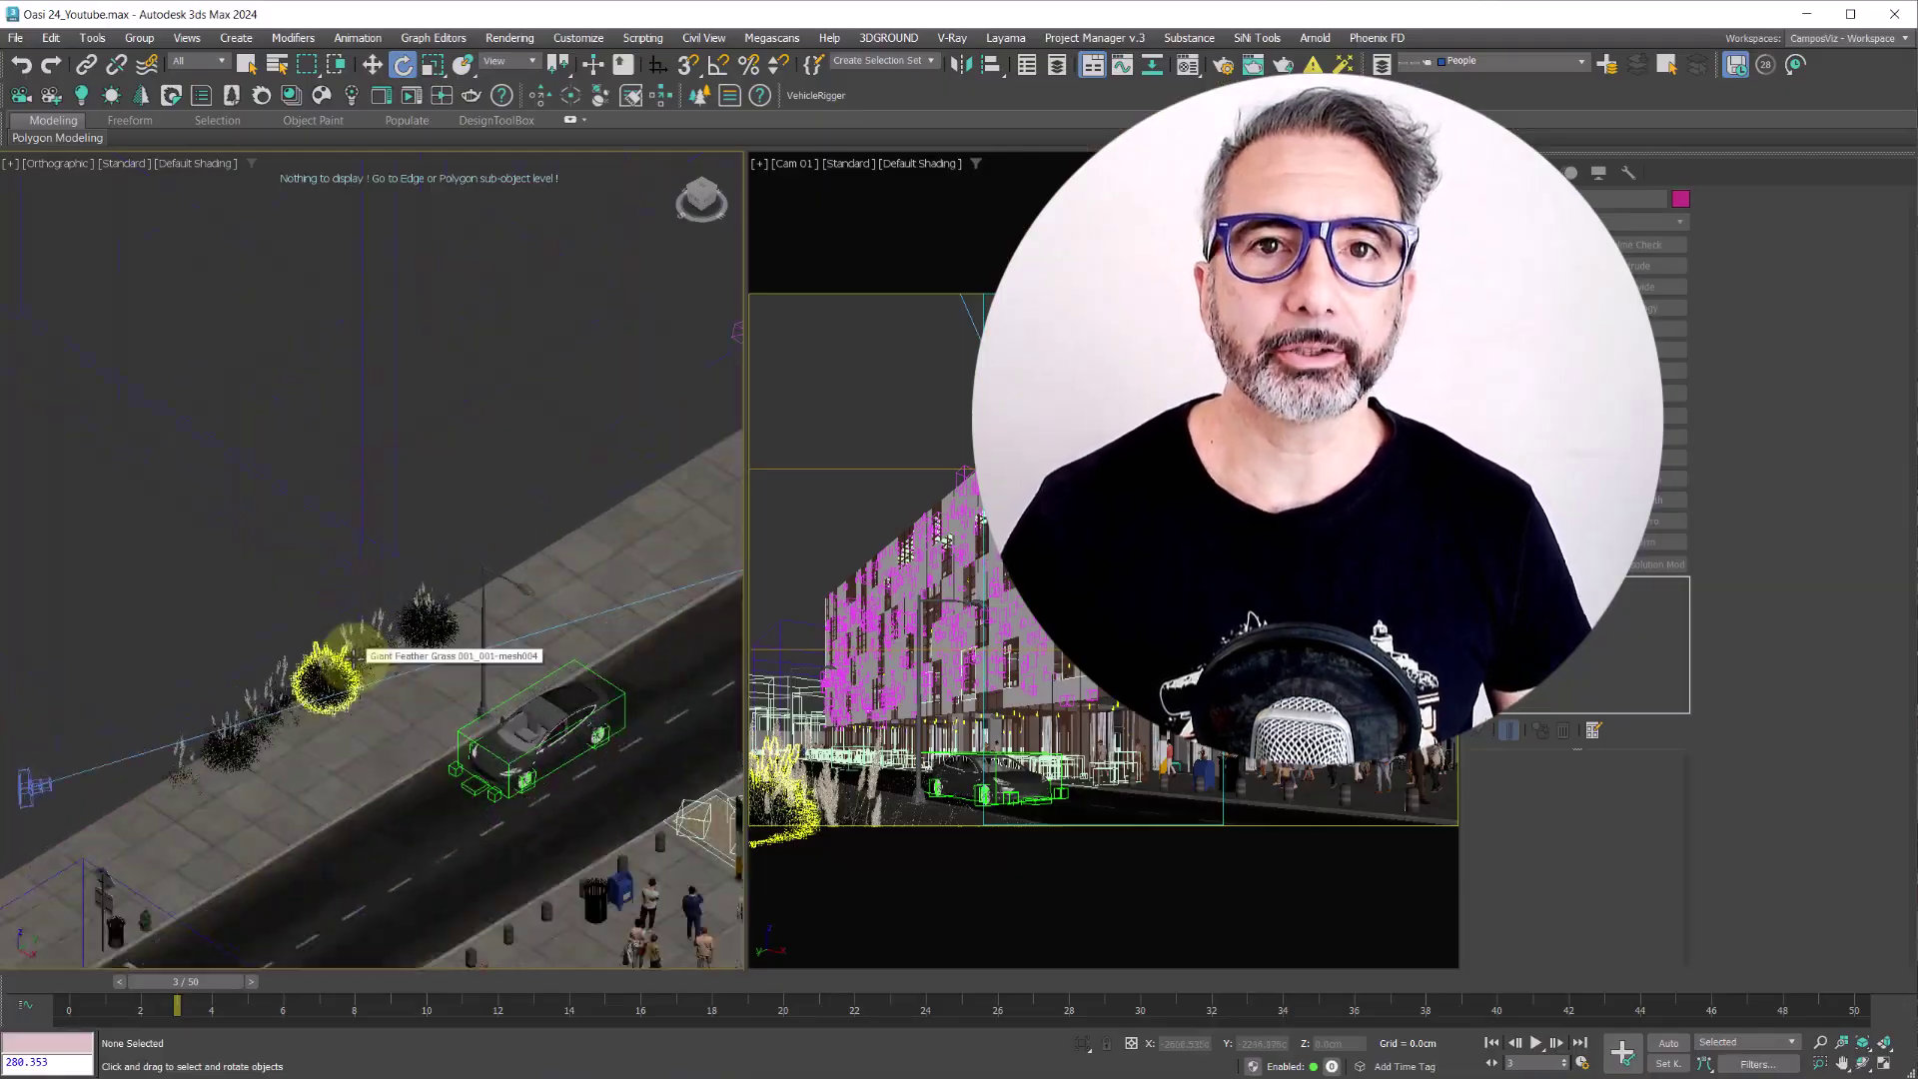
scroll(354, 652, up, 5)
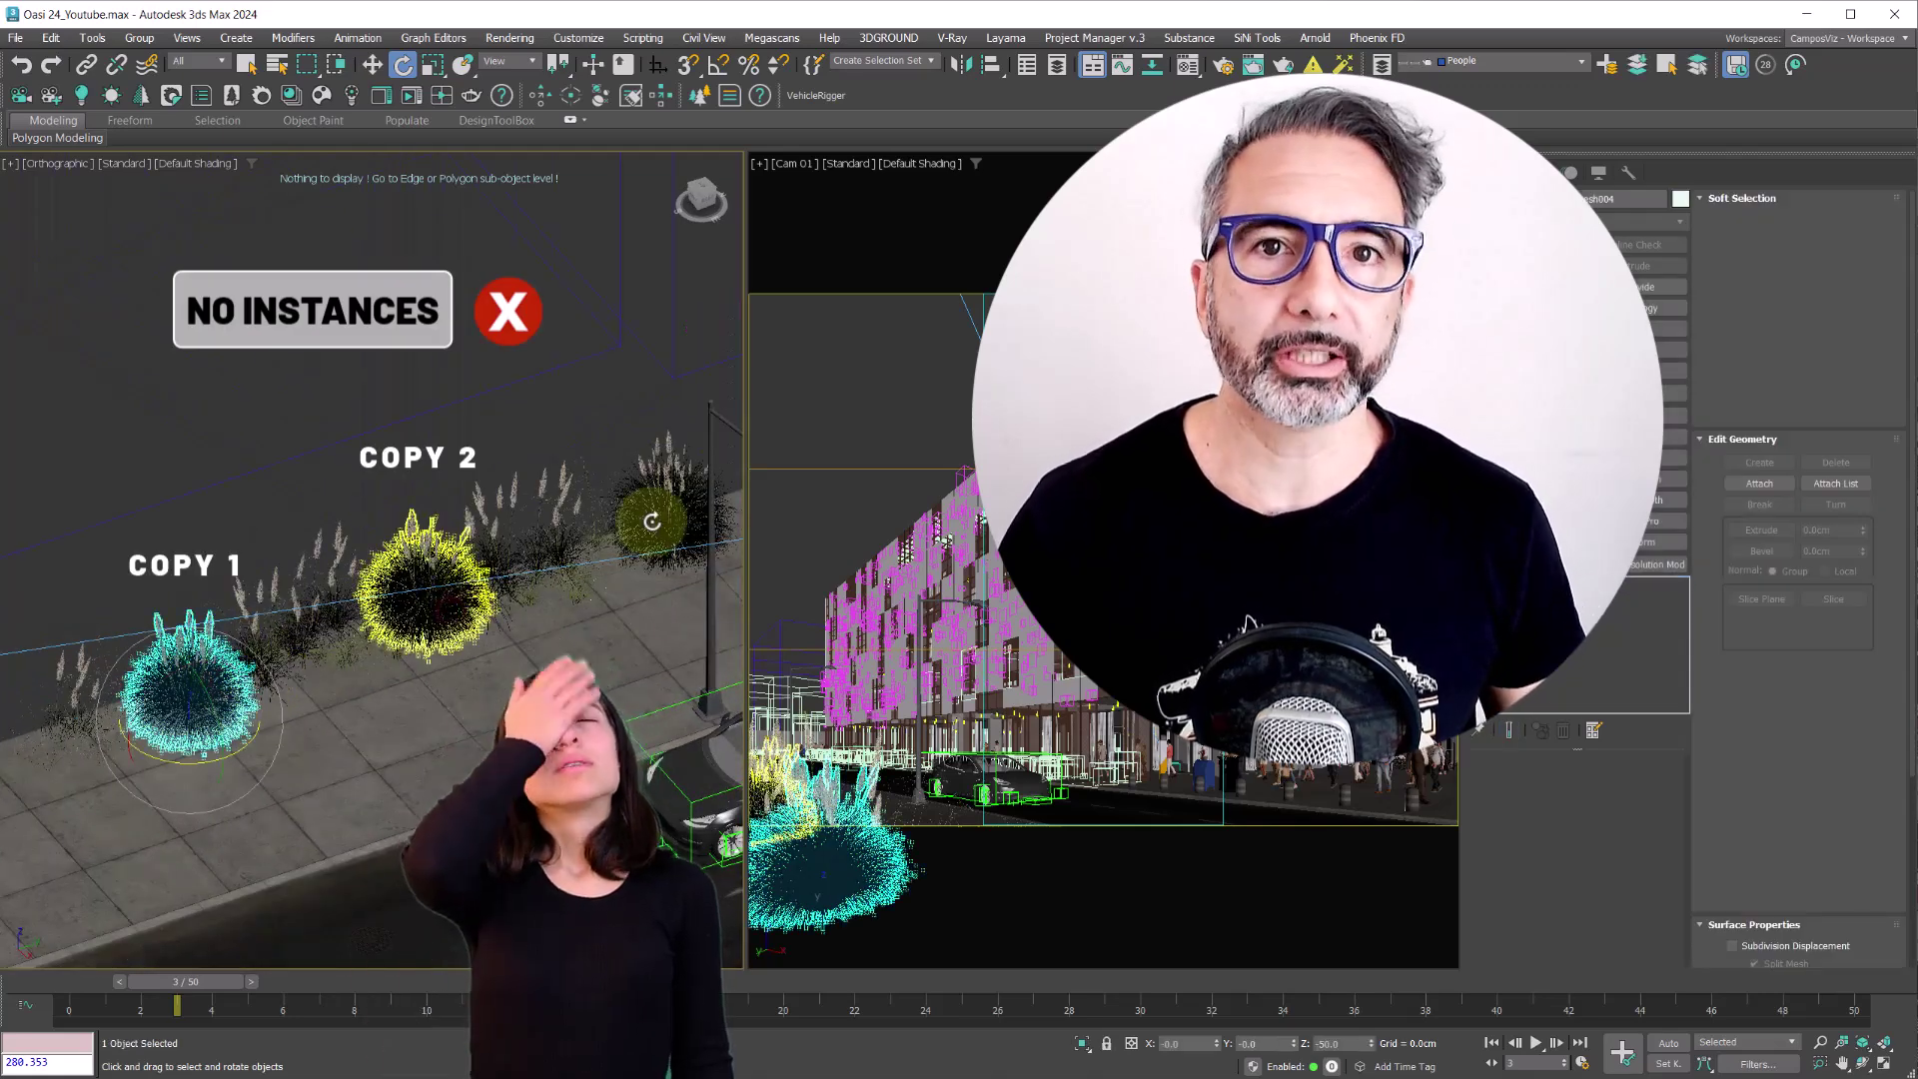
ctrl+click(670, 508)
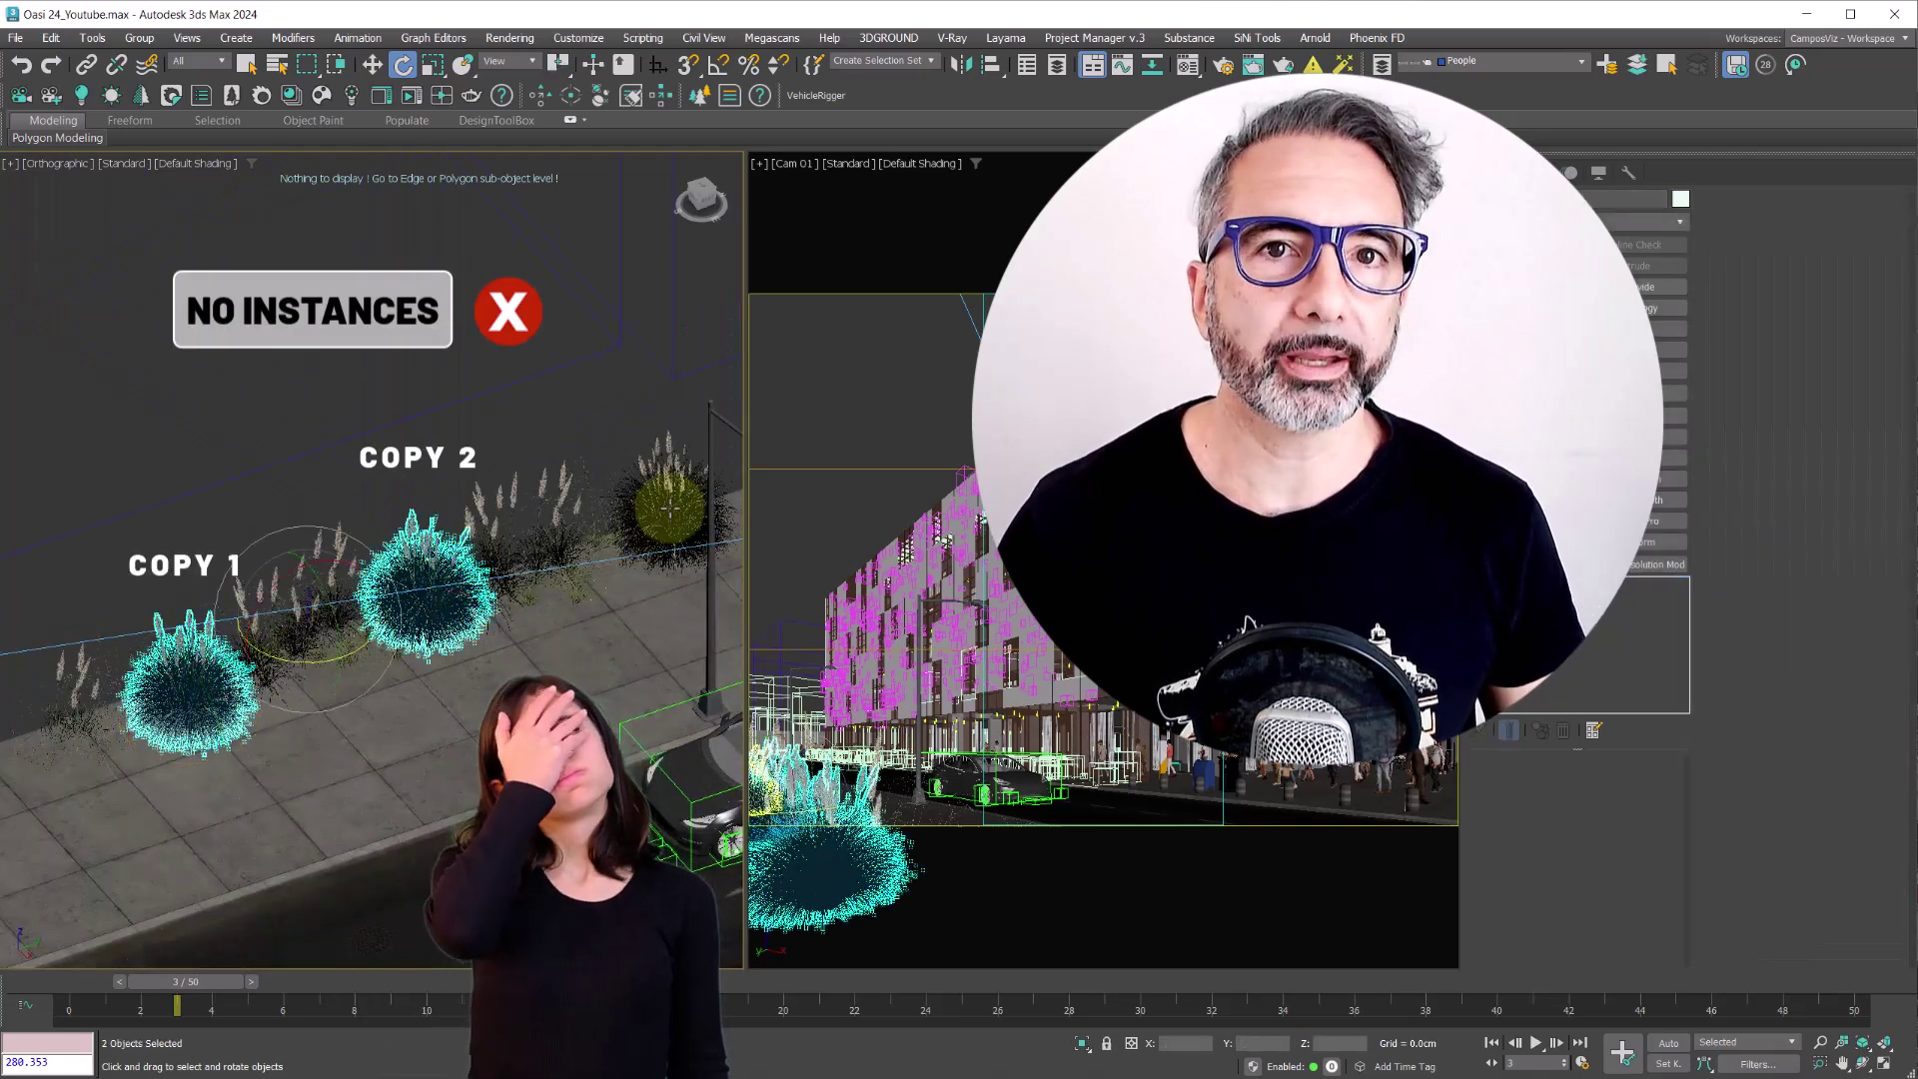